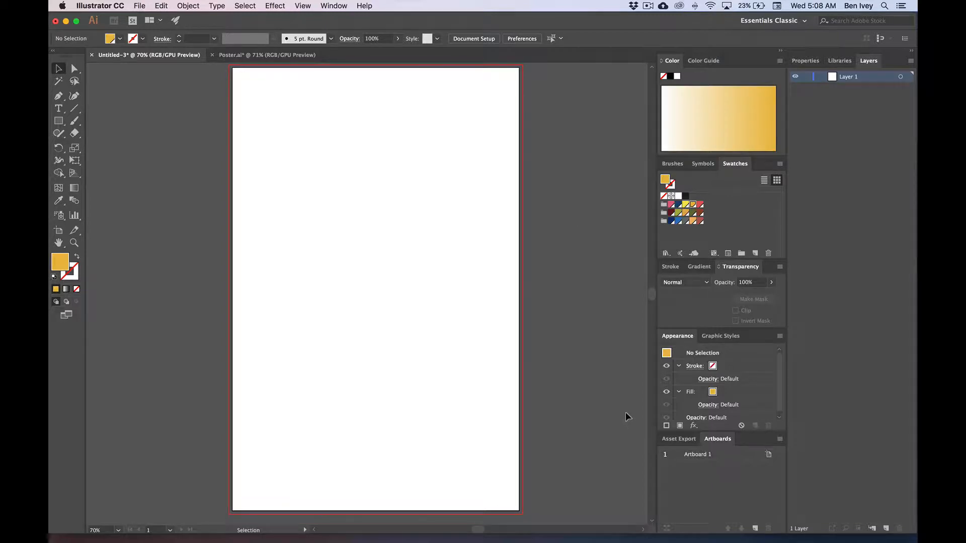
Minimize the document, examine the subfolders of the Jazz Tour Poster folder, and switch back to the Illustrator document
click(66, 21)
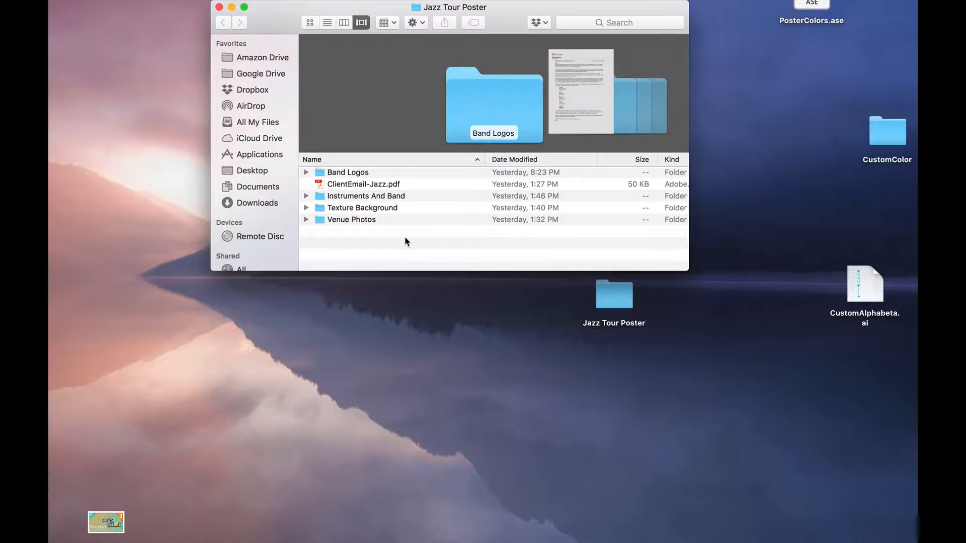
click(339, 221)
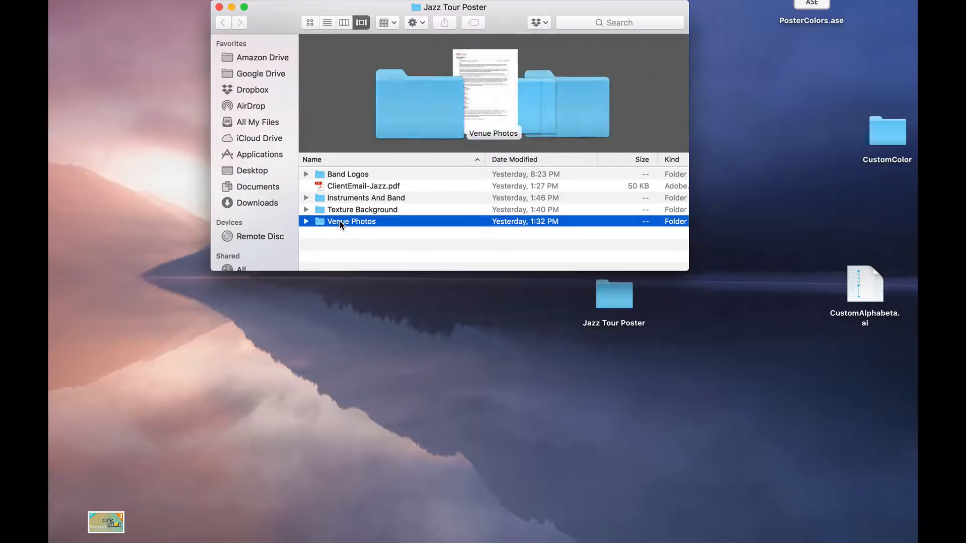
click(399, 211)
click(355, 198)
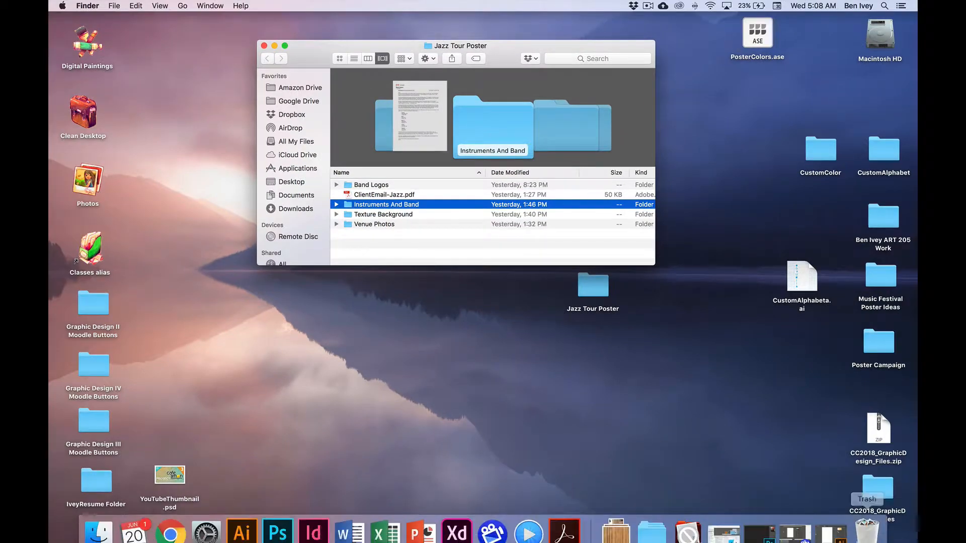
click(839, 532)
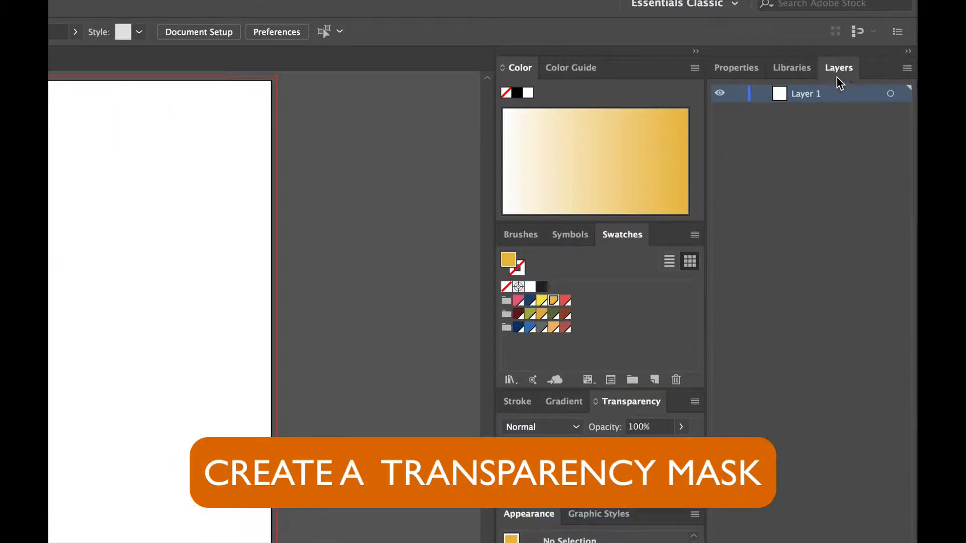
Rename Layer 1 as Background
double_click(800, 95)
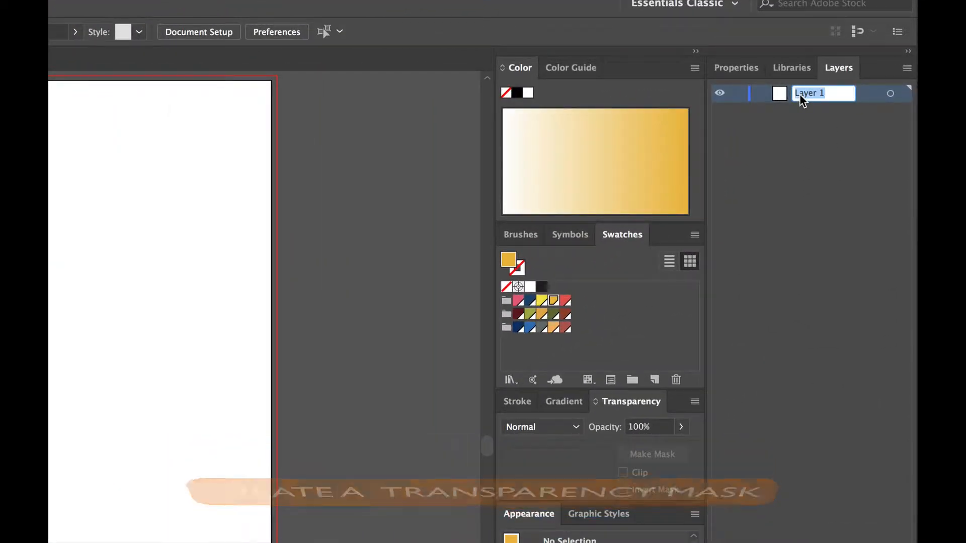
text(Background)
key(Return)
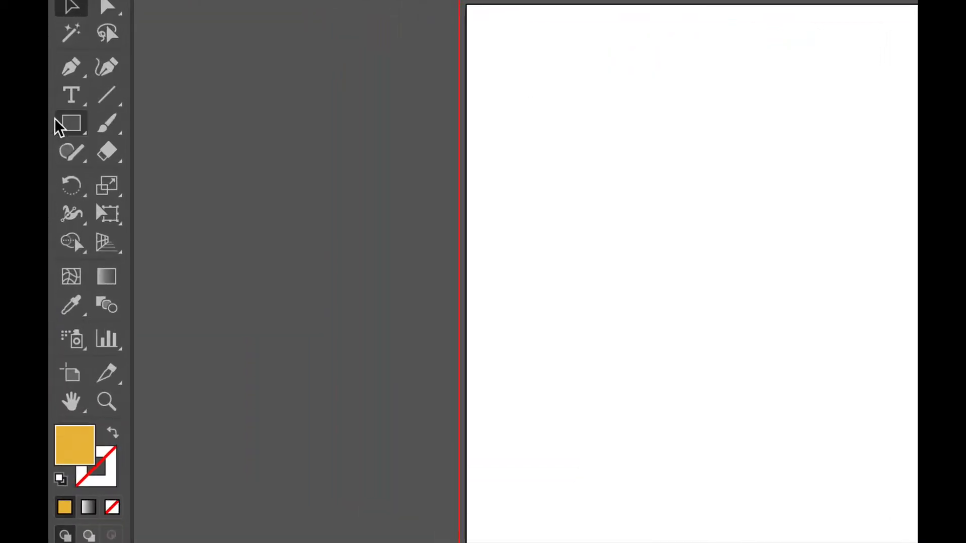
Draw a golden-yellow rectangle of 11.25 × 17.25 in covering the artboard out to the bleed edges, and deselect it
click(55, 121)
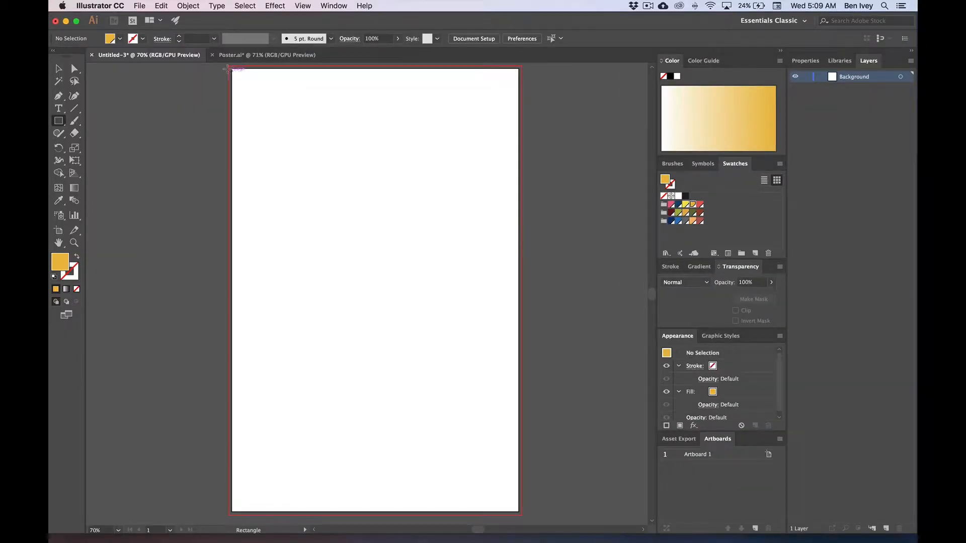
drag(228, 65, 522, 515)
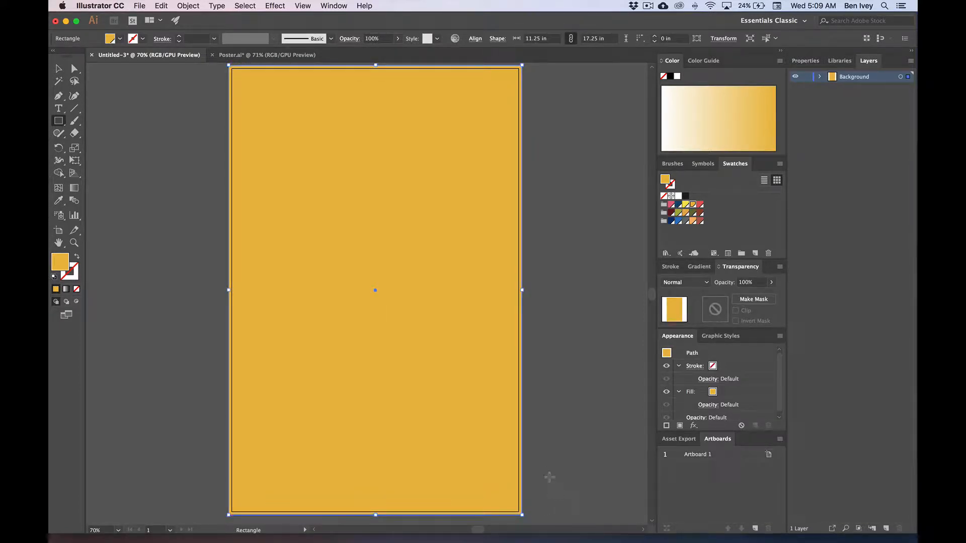
click(58, 69)
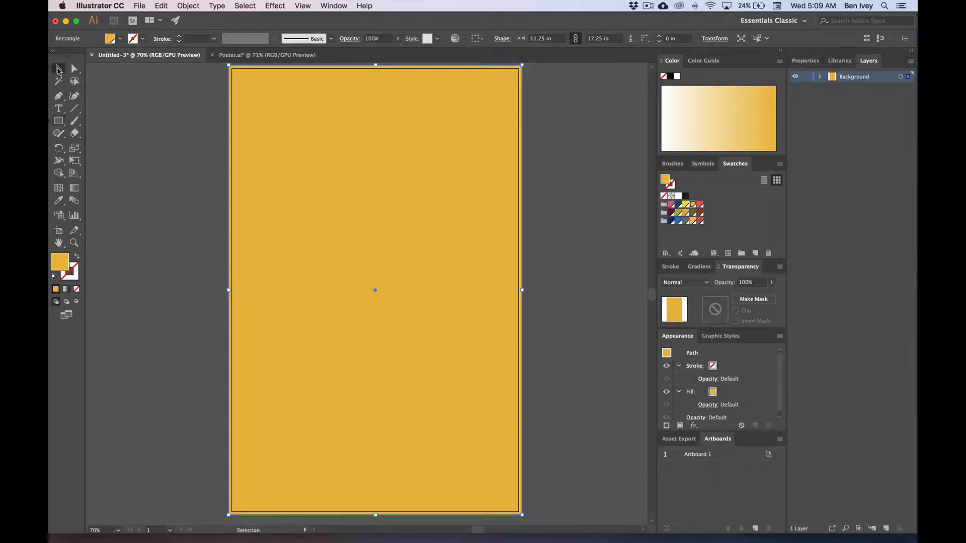
click(110, 88)
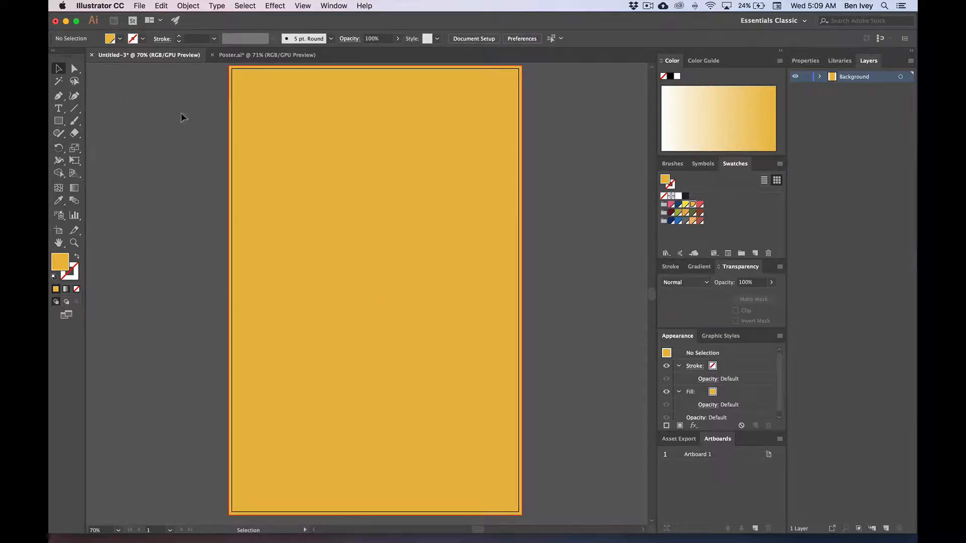
Start placing an image and browse to the Texture Background folder inside Jazz Tour Poster on the Desktop
click(135, 5)
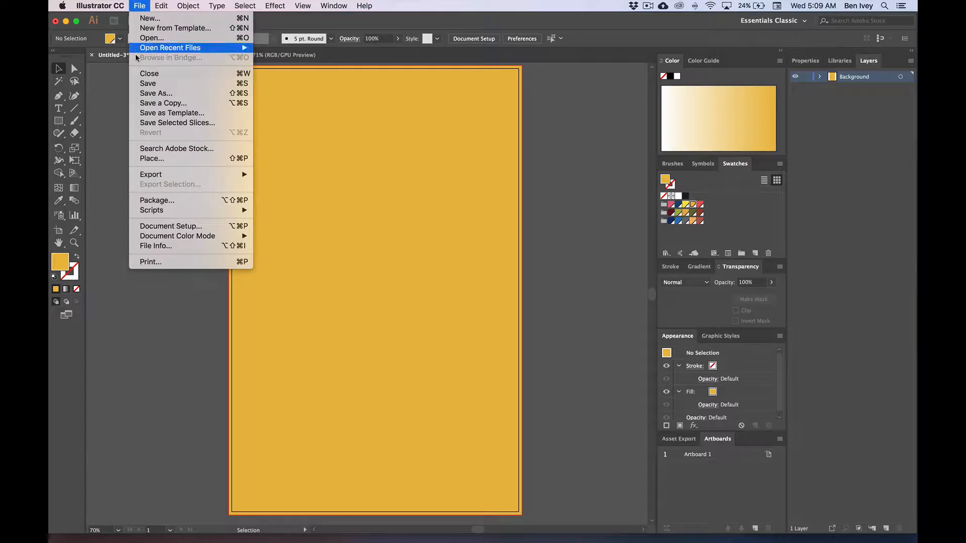
click(195, 159)
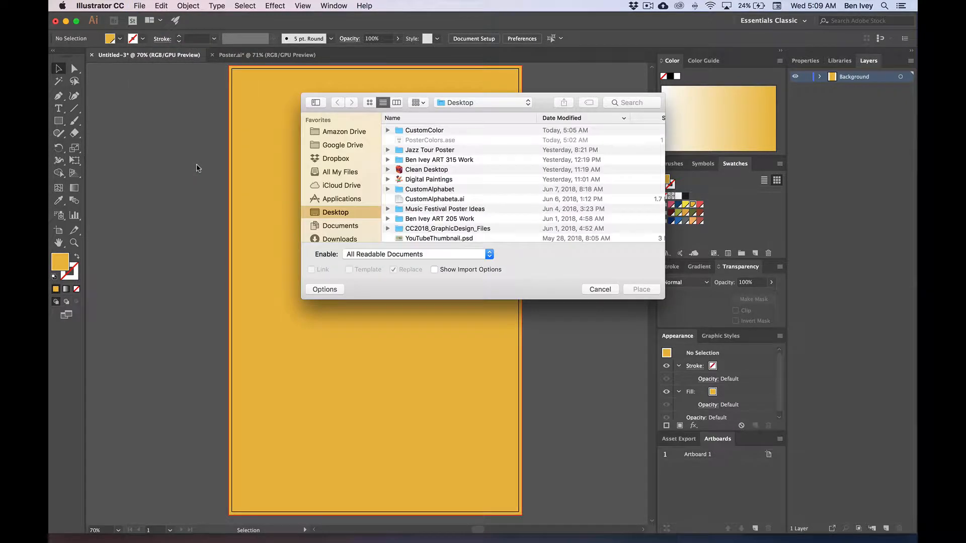
click(445, 151)
double_click(445, 151)
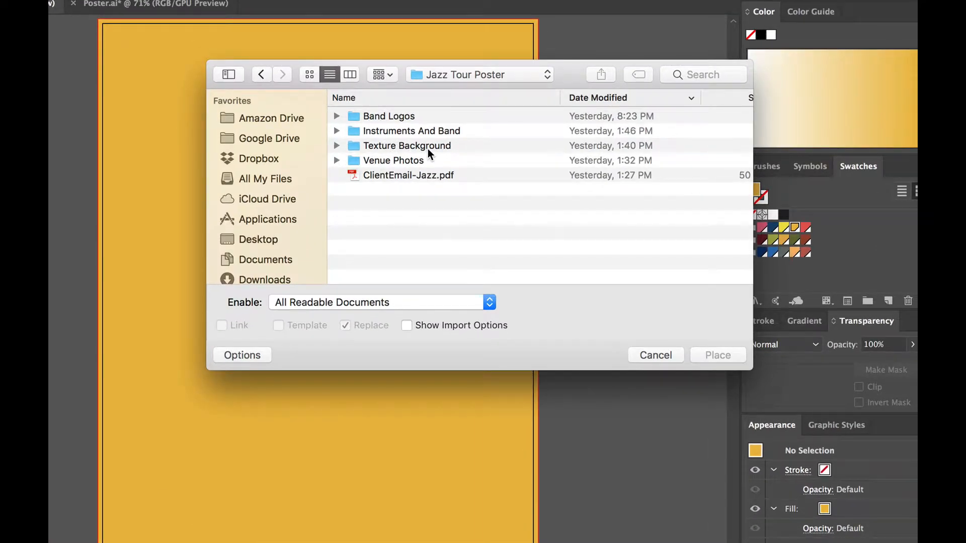
double_click(428, 149)
Preview the VintageWall, WaterSplash, WoodGrain and StonePath textures to compare them before choosing one
click(457, 115)
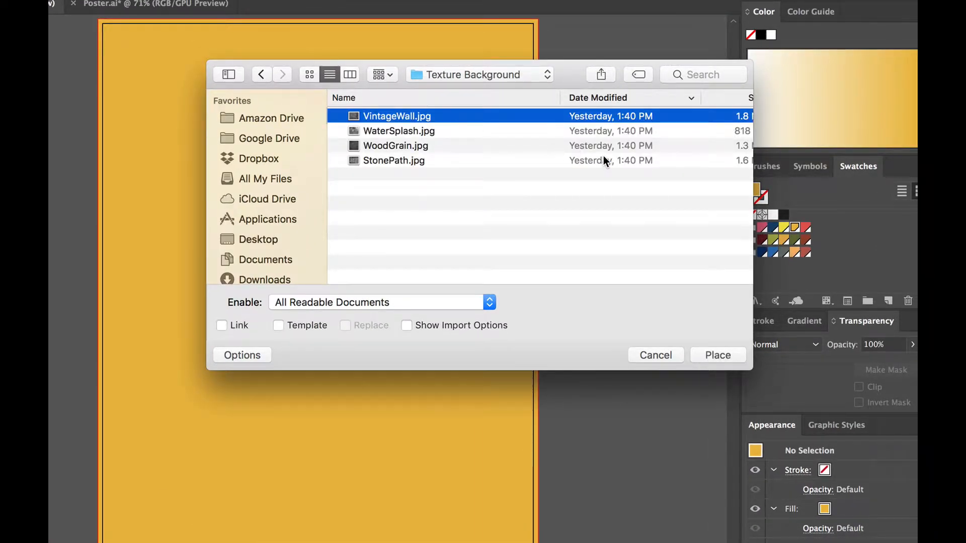
key(space)
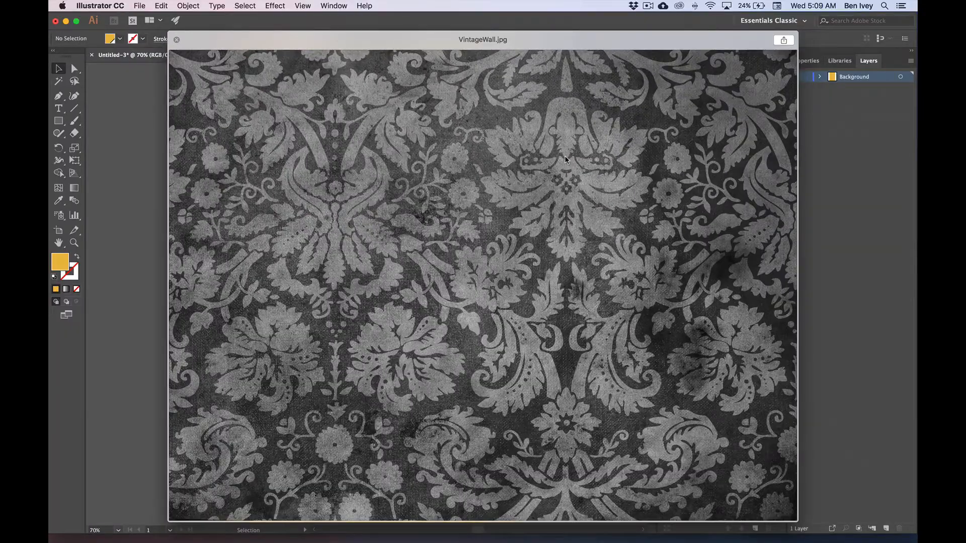
key(Down)
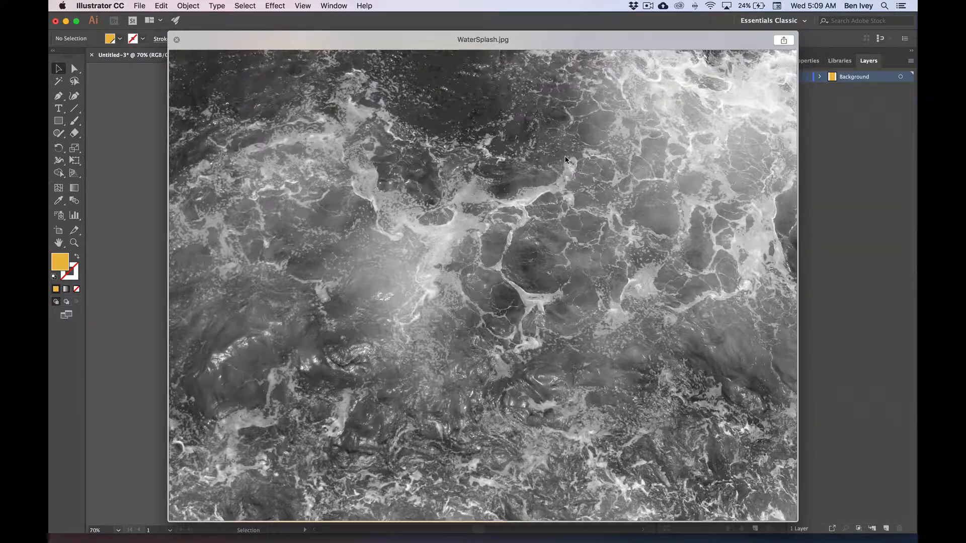
key(Down)
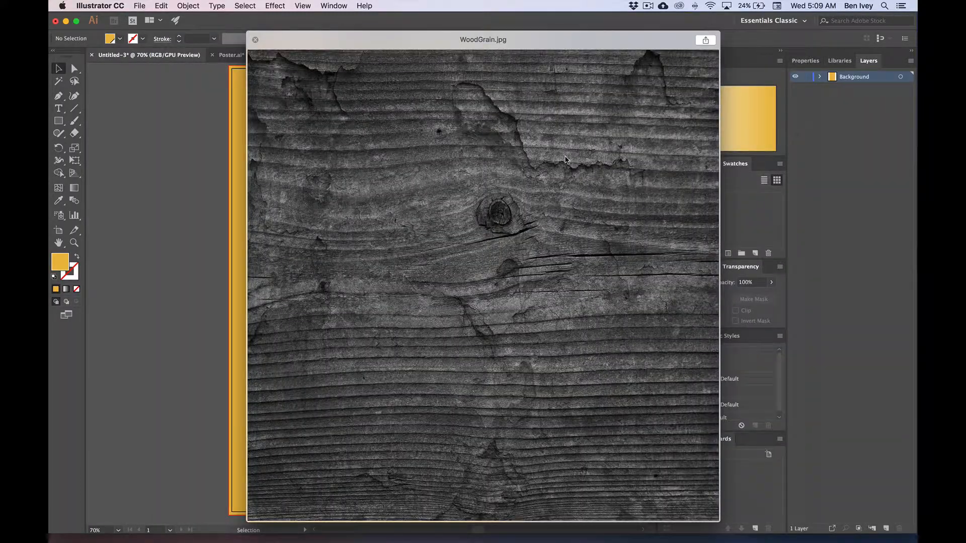
key(Down)
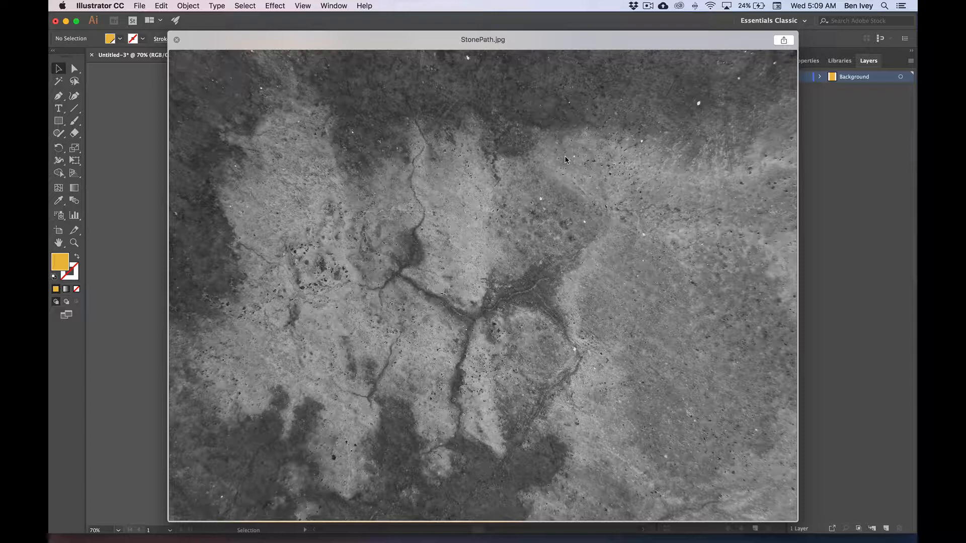
key(Up)
key(space)
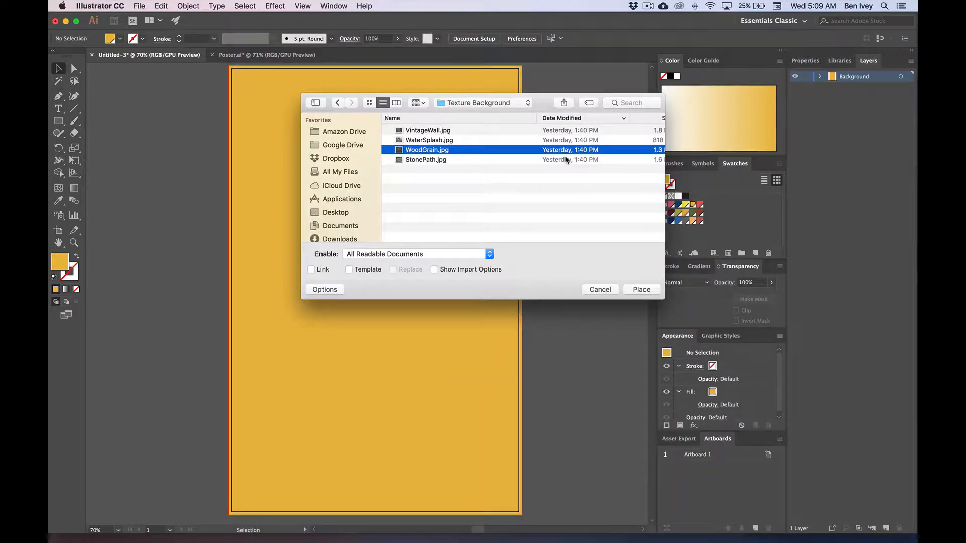
Place WaterSplash.jpg without linking and stretch it to 11.25 × 17.25 in so it covers the whole poster including the bleed
click(441, 142)
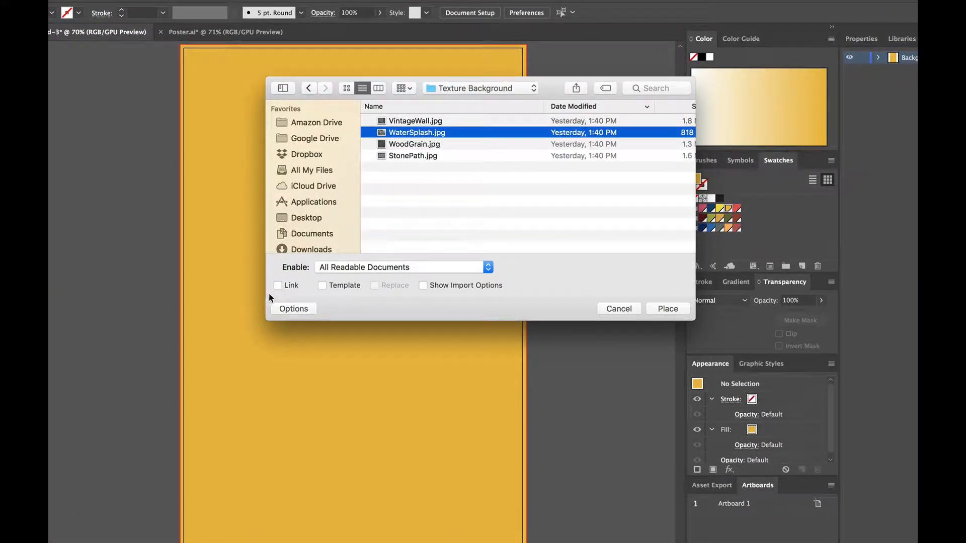
click(668, 308)
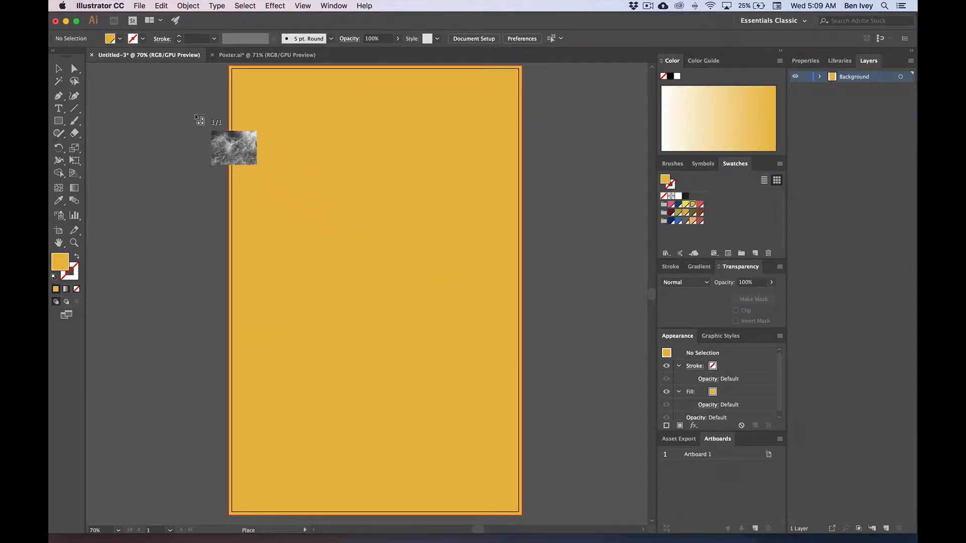
drag(177, 103, 538, 363)
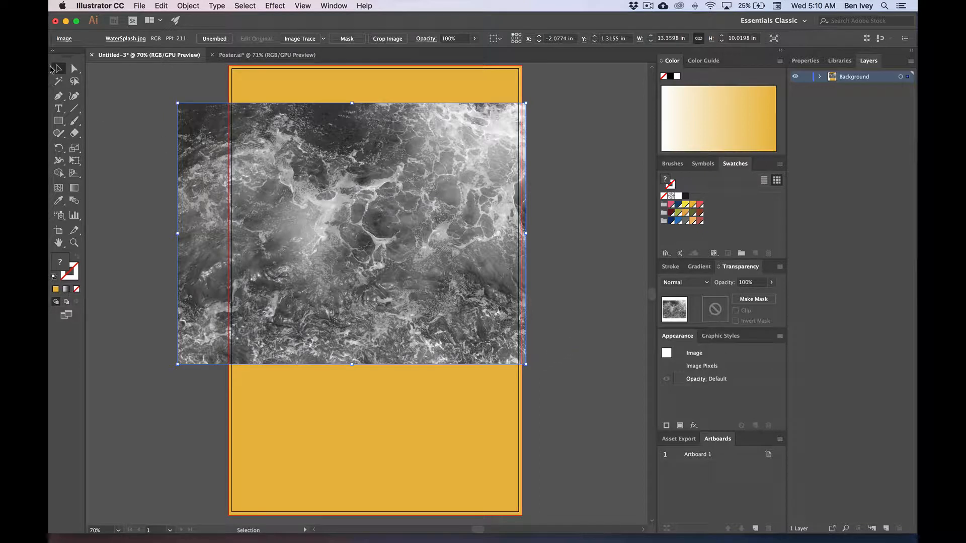
drag(203, 135, 250, 93)
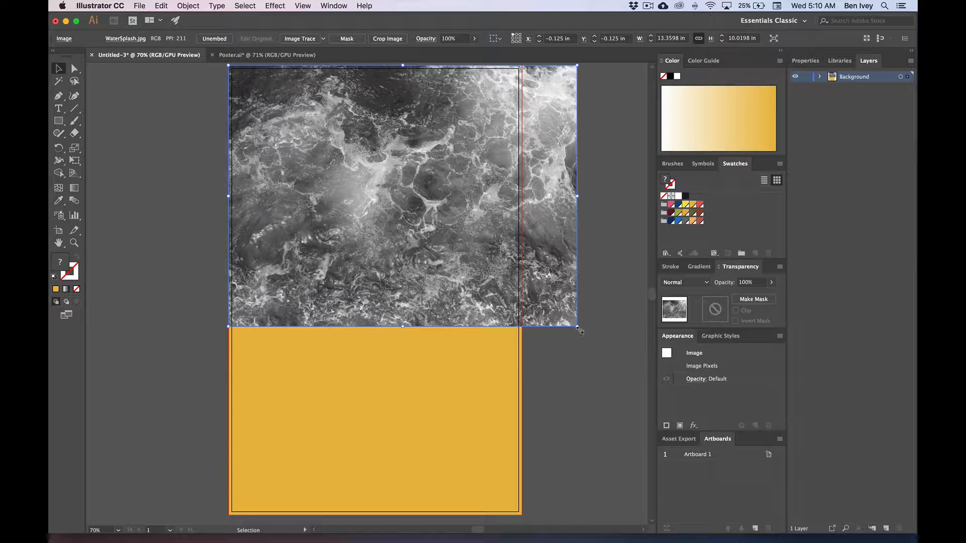
drag(580, 331, 523, 516)
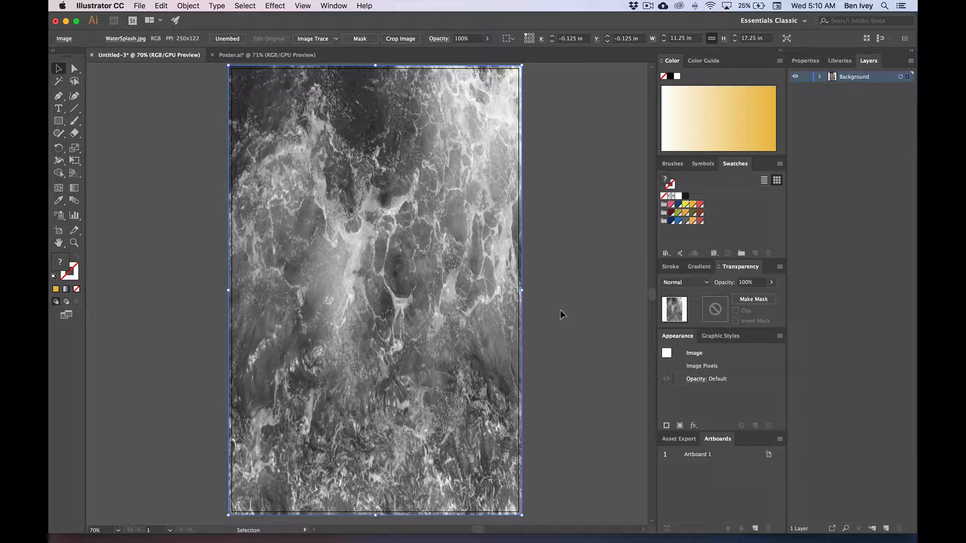
Float the Transparency panel and compare Multiply, Overlay and Exclusion blending on the water image, leaving it set to Overlay
drag(740, 272, 508, 106)
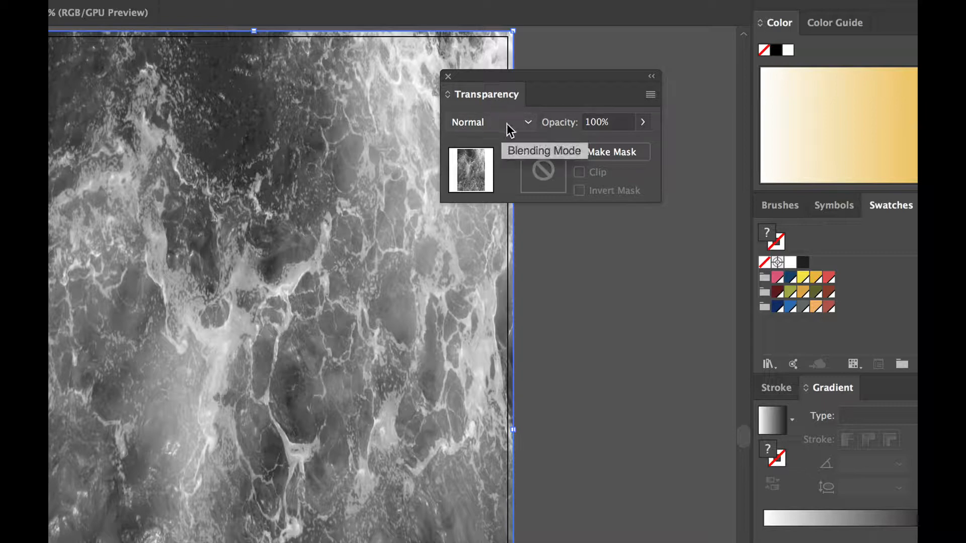
click(491, 122)
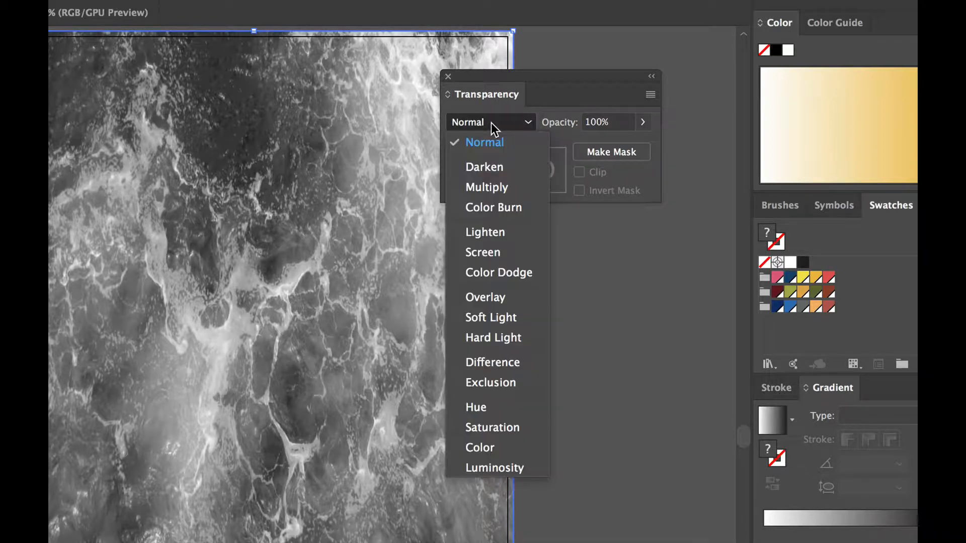
click(506, 188)
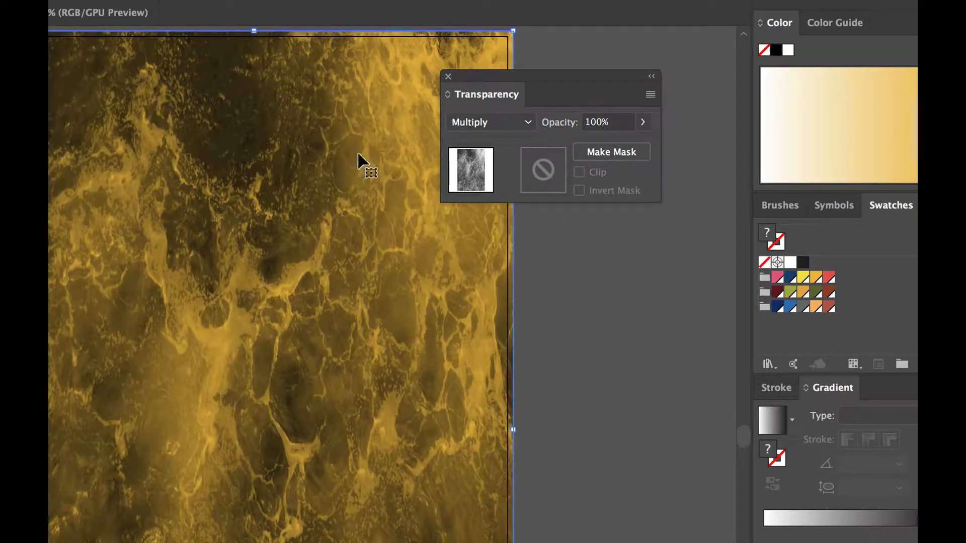
click(487, 120)
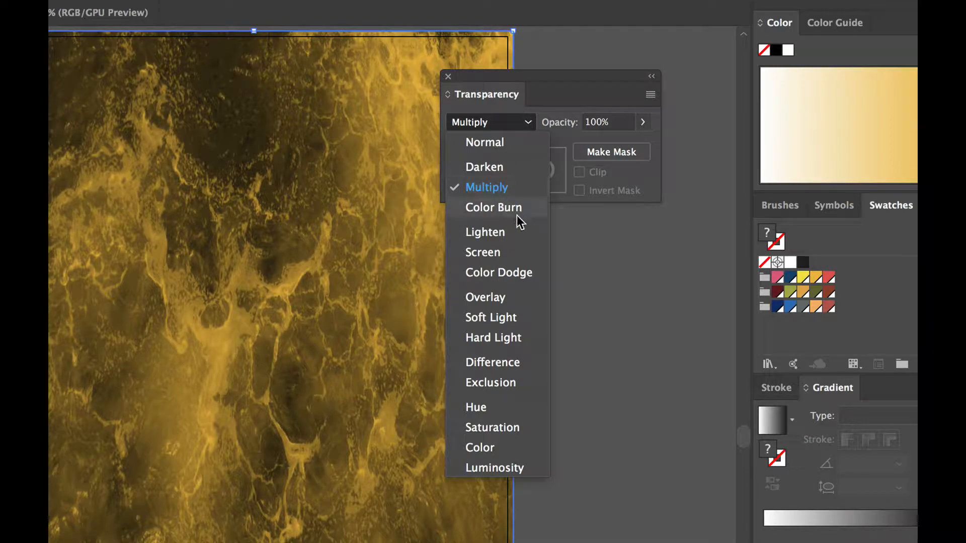
click(485, 297)
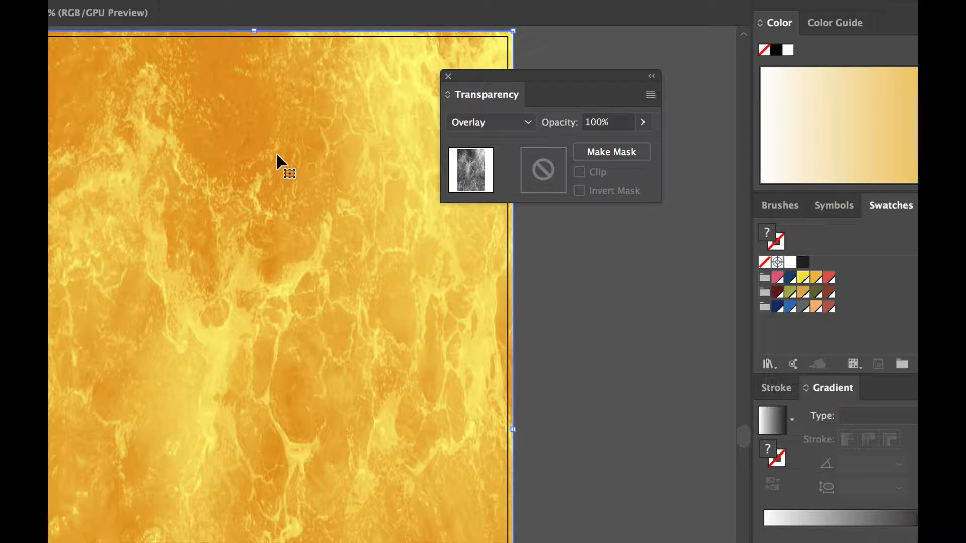
click(501, 122)
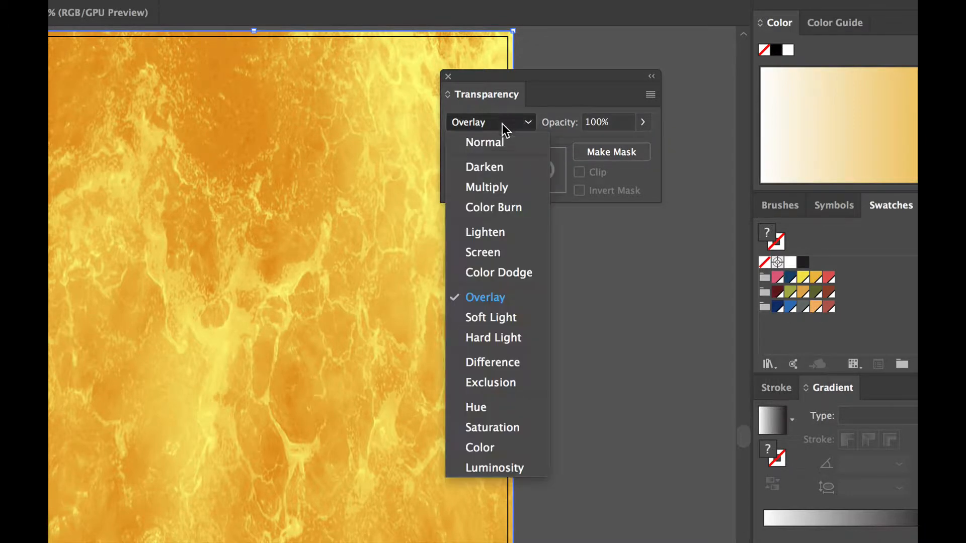
click(509, 375)
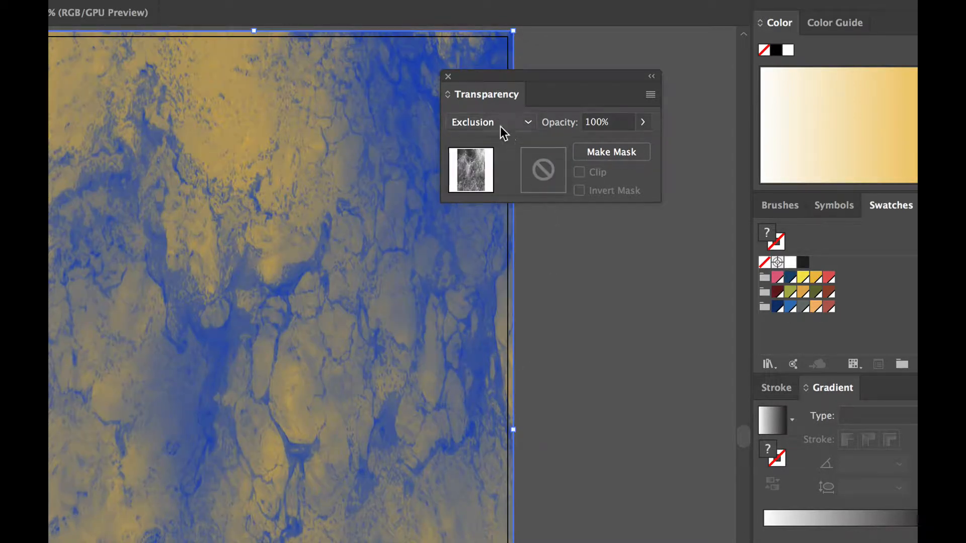
click(485, 123)
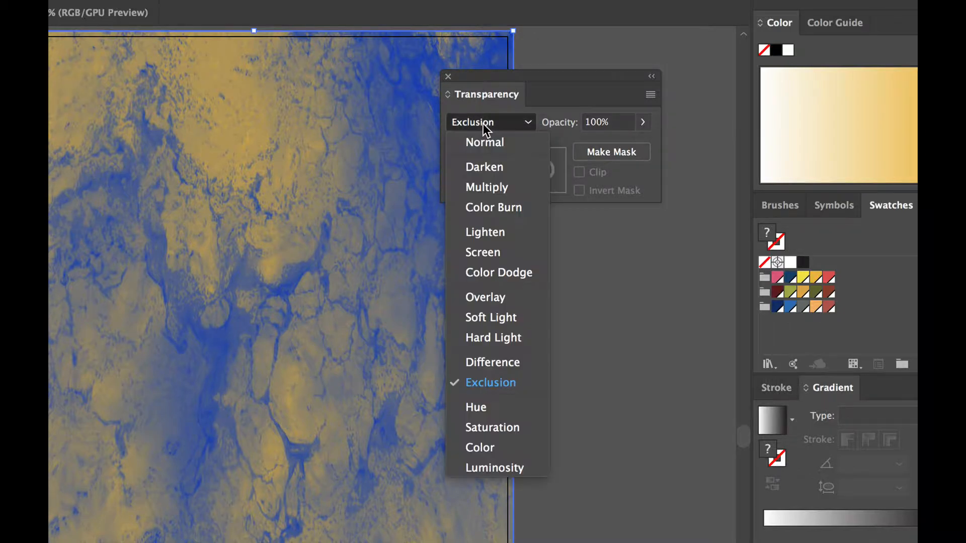
click(503, 299)
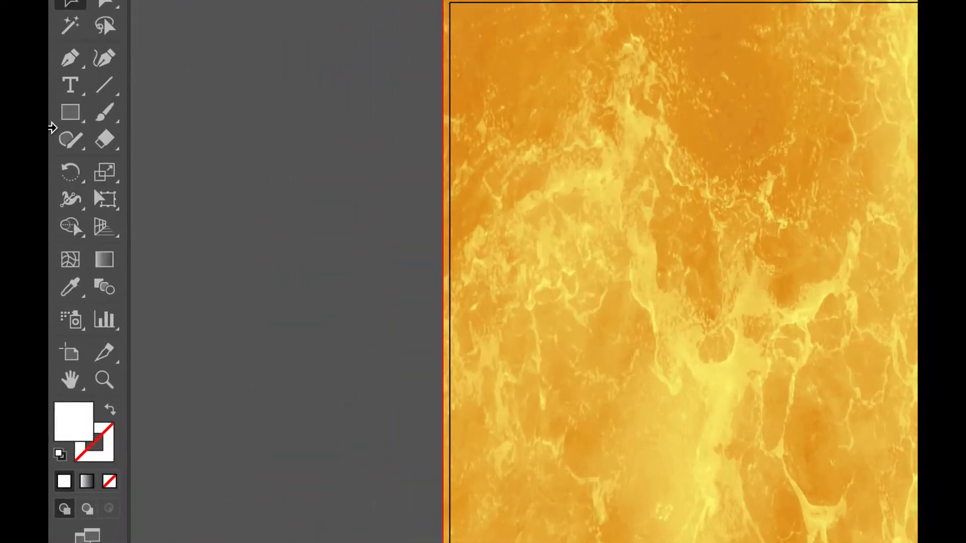
Draw a white rectangle about 3.7 × 4 in without a stroke in the upper left area of the poster
click(70, 118)
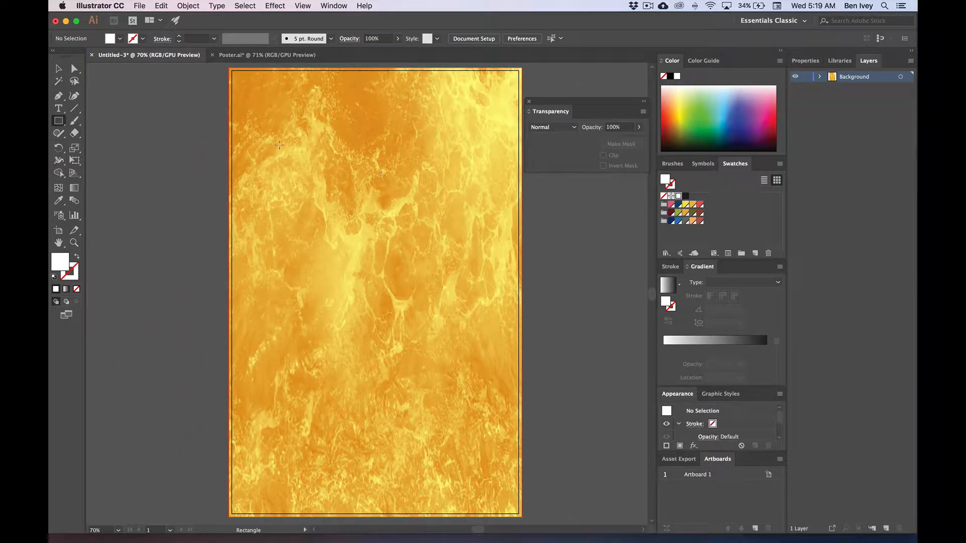
drag(267, 125, 364, 229)
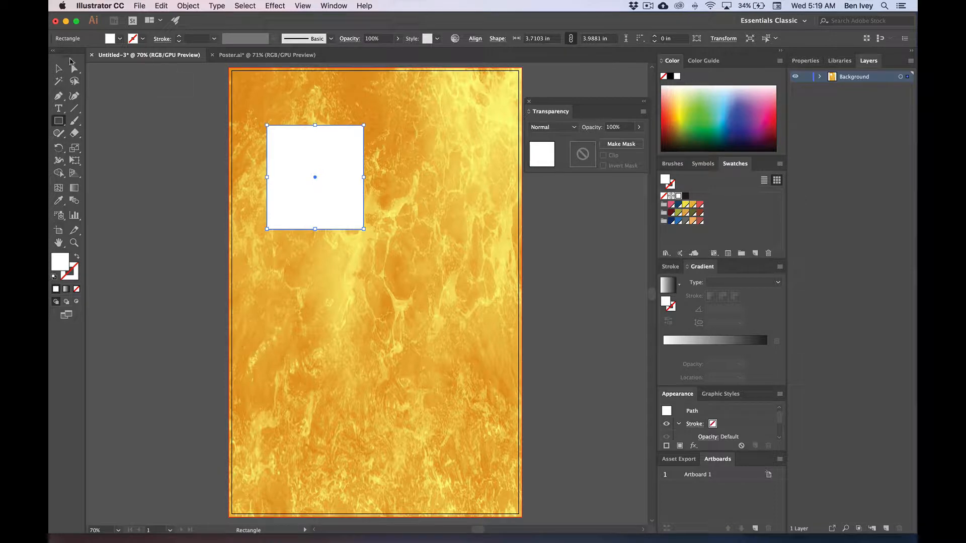
Make an opacity mask on the water image from the white rectangle above it
click(58, 70)
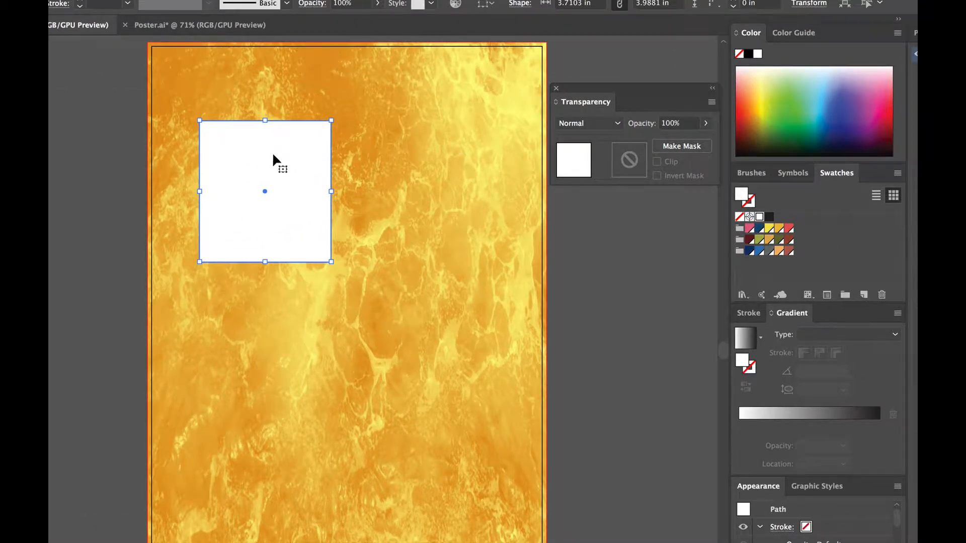
shift+click(489, 163)
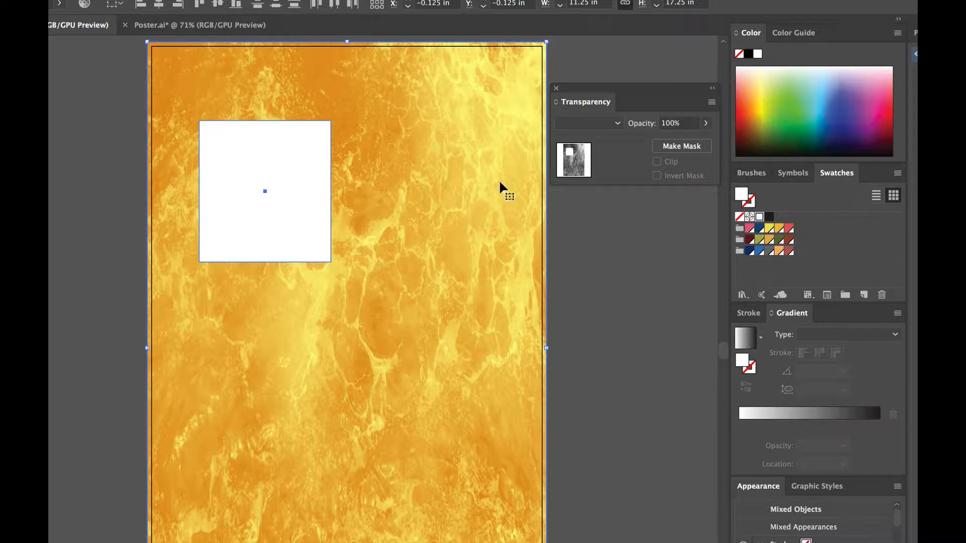
click(681, 147)
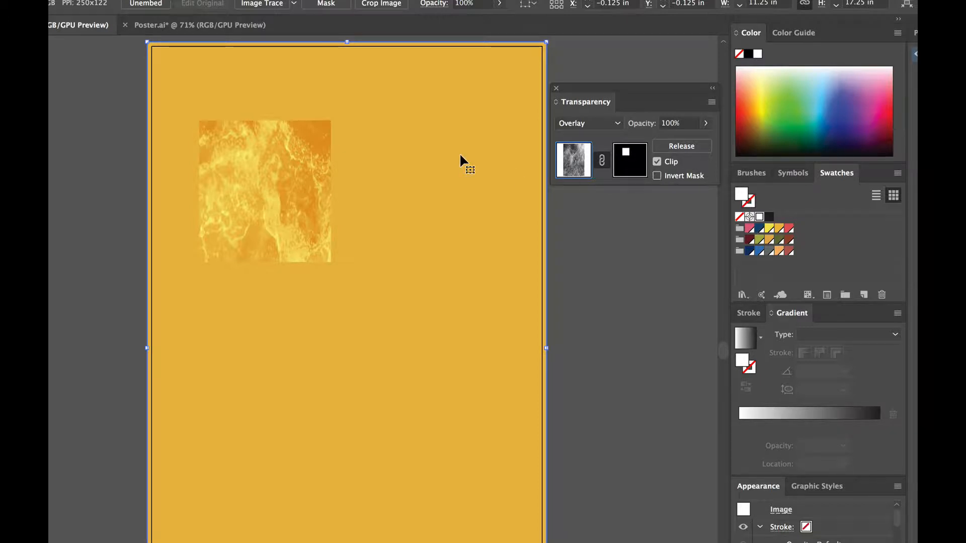
Try moving the water image with its opacity mask still linked, and undo the moves
drag(315, 174, 272, 236)
key(super+z)
key(super+z)
key(super+z)
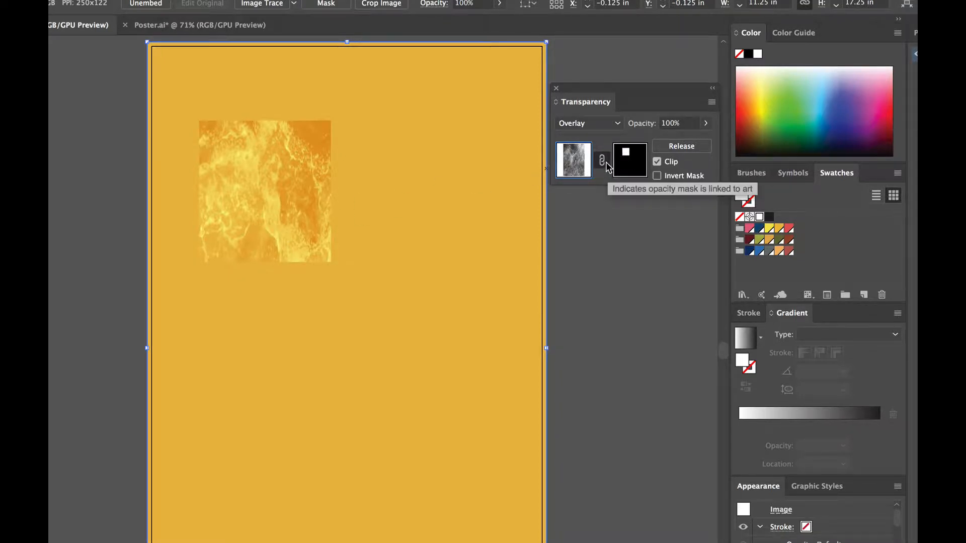
Unlink the opacity mask from the water image and reposition only the mask rectangle over the texture
click(603, 159)
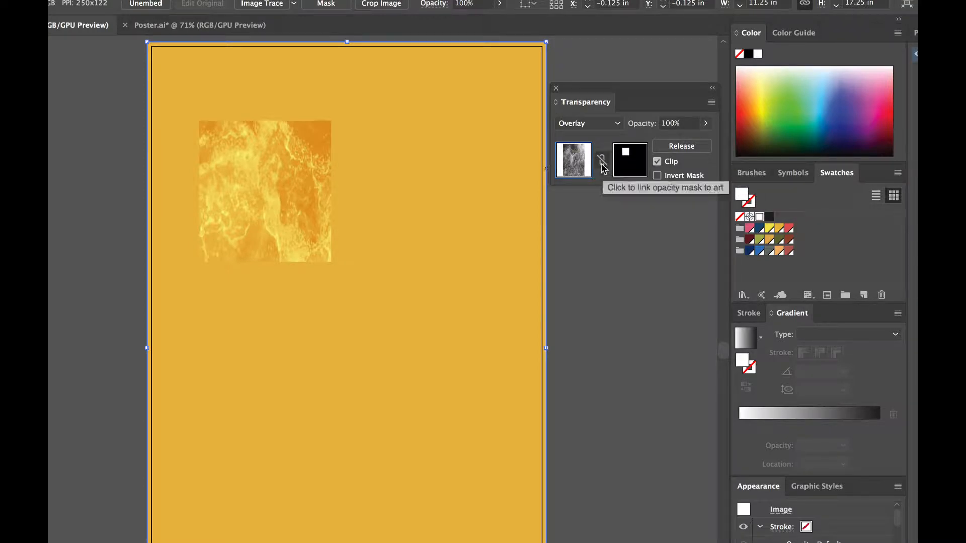
click(640, 159)
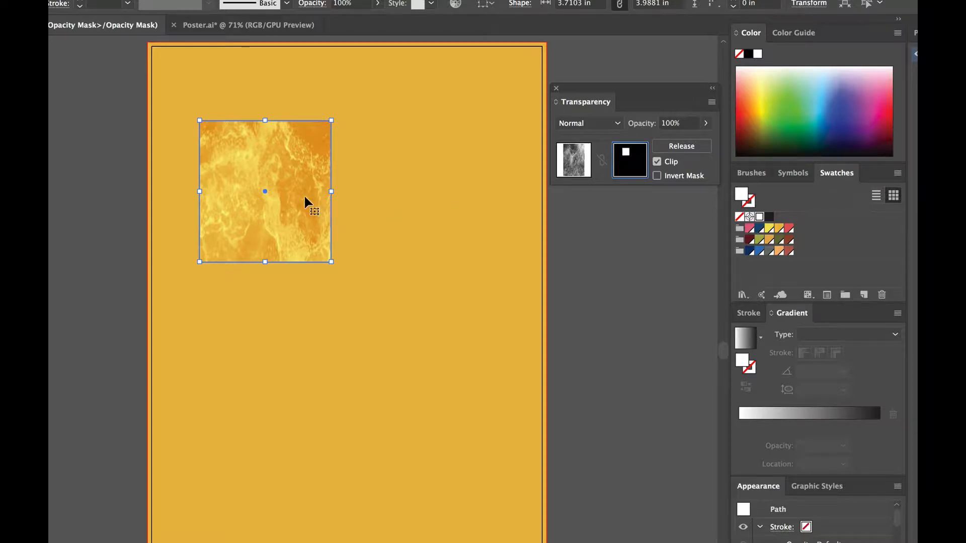
mouse_move(305, 198)
mouse_down()
mouse_move(306, 242)
mouse_move(370, 254)
mouse_move(395, 198)
mouse_move(317, 184)
mouse_up()
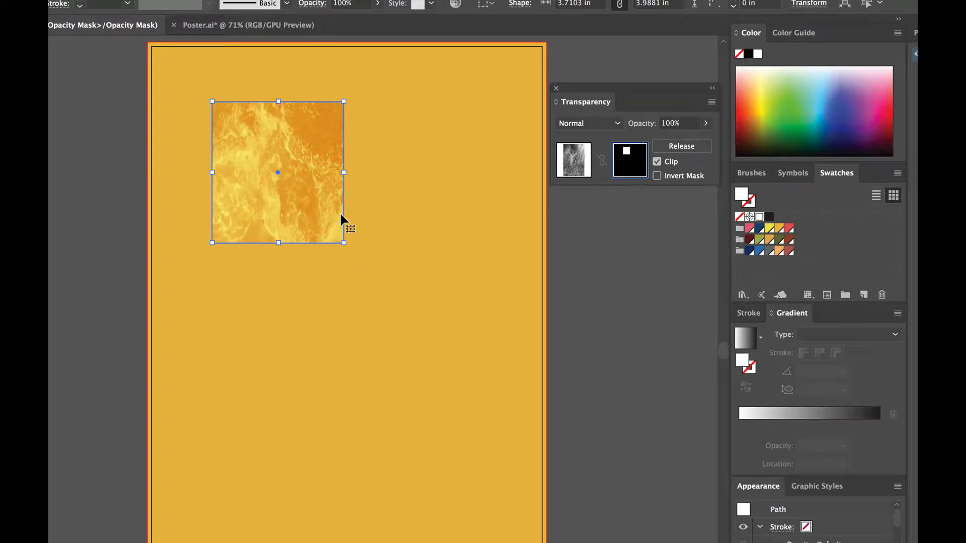
drag(322, 192, 310, 215)
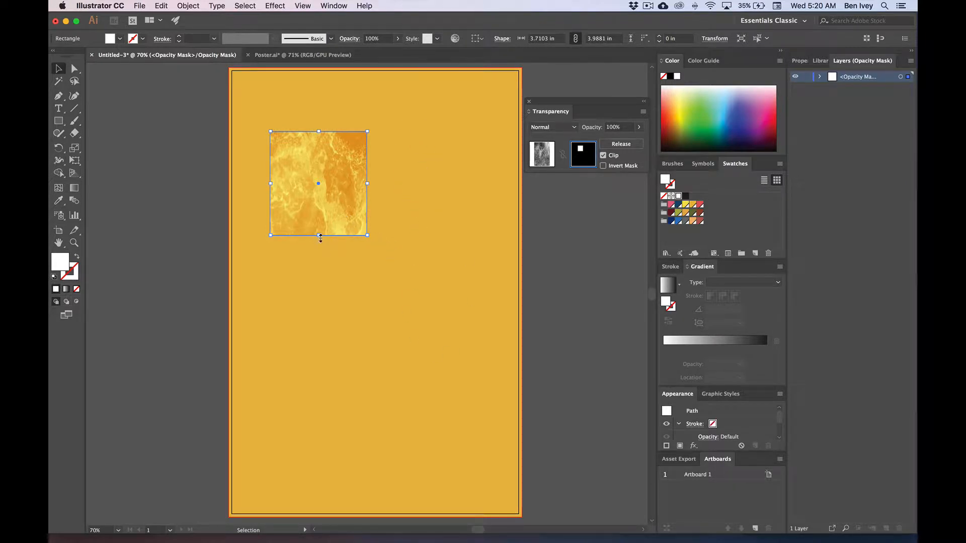
Stretch the mask rectangle to the full 17.25 in height including the bleed and narrow it to a stripe about 1.34 in wide
drag(320, 237, 325, 517)
drag(319, 132, 318, 95)
scroll(347, 151, down, 2)
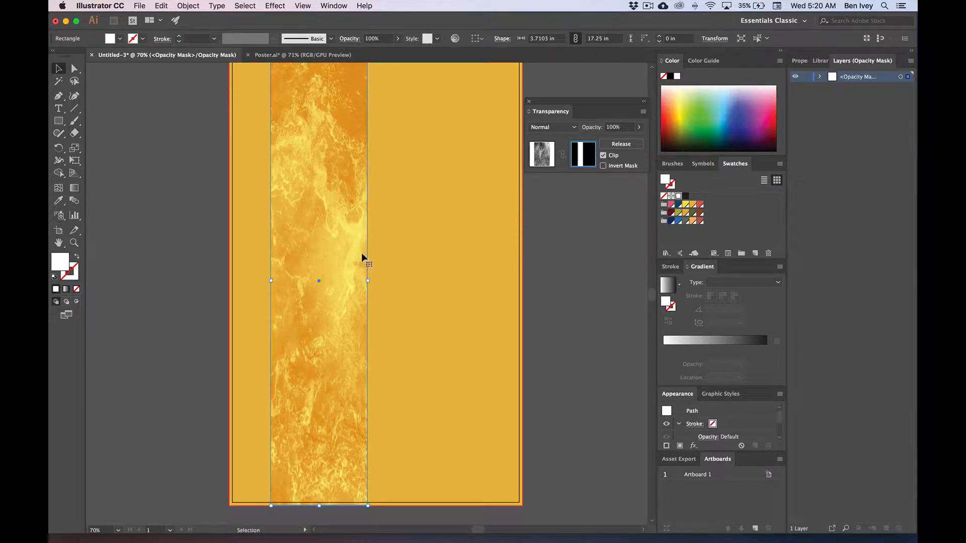
drag(368, 280, 306, 280)
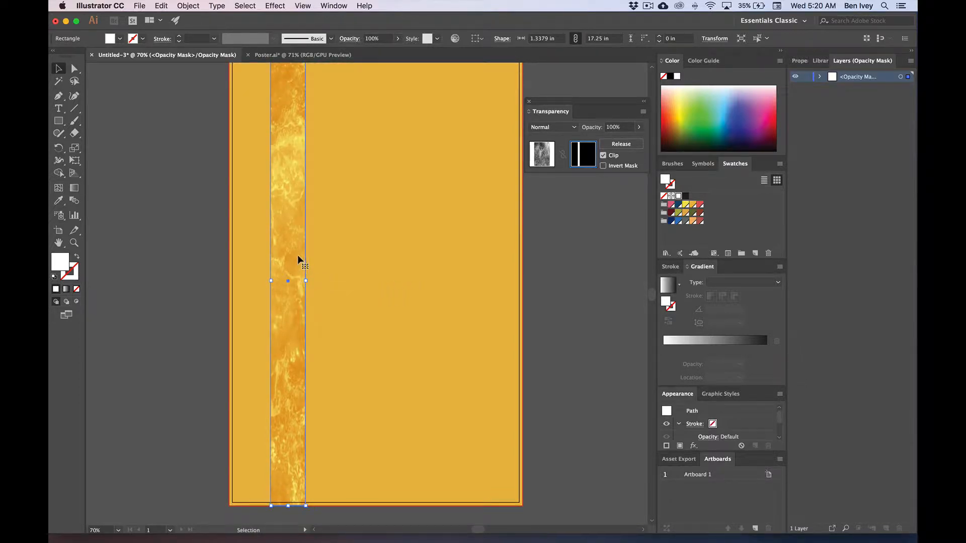
Duplicate the mask stripe to make three spaced stripes from the poster's left edge, and narrow the middle one to about 0.67 in
scroll(346, 250, up, 2)
drag(291, 231, 342, 230)
click(297, 248)
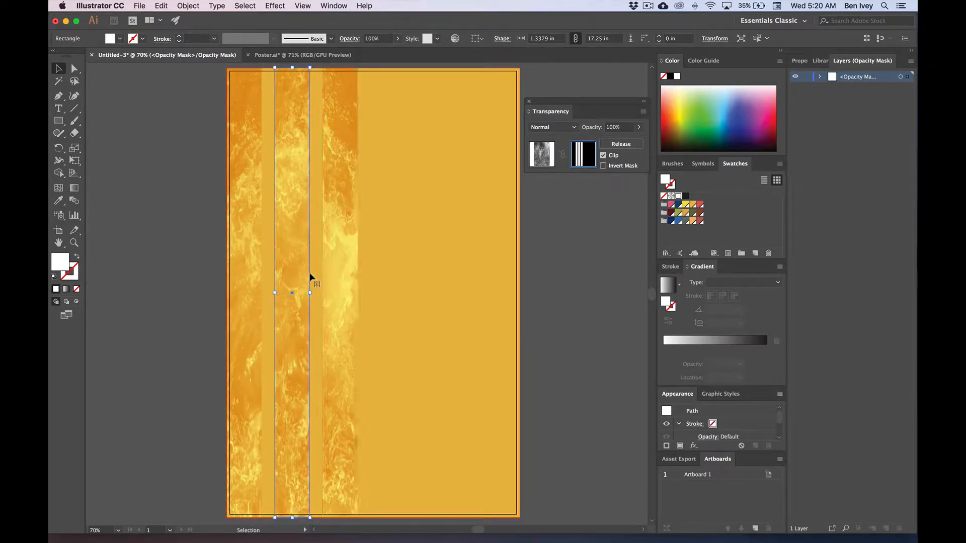
drag(311, 296, 293, 291)
Arrange one wide and two narrow stripes as a set, duplicate the set alongside and compress the copy's width
click(347, 293)
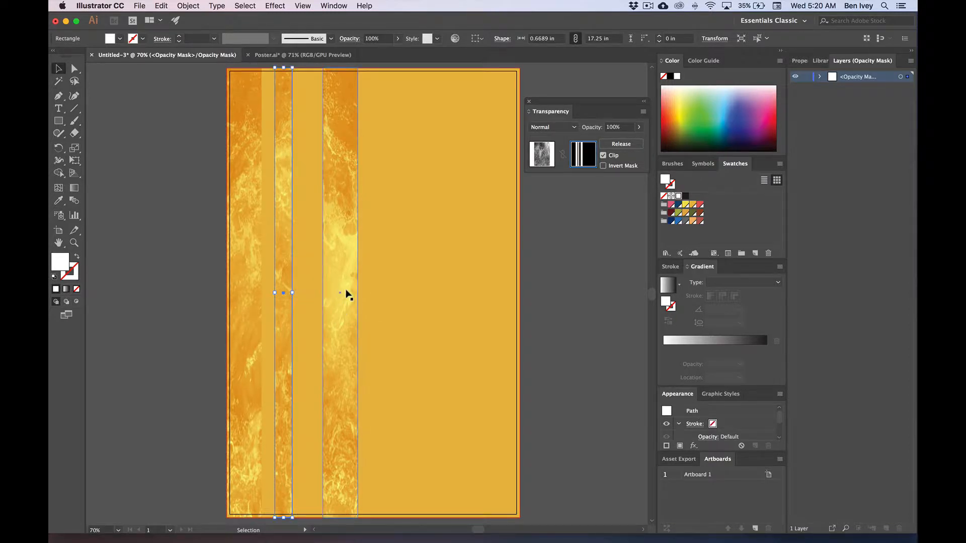
drag(356, 298, 383, 263)
shift+click(254, 266)
shift+click(280, 265)
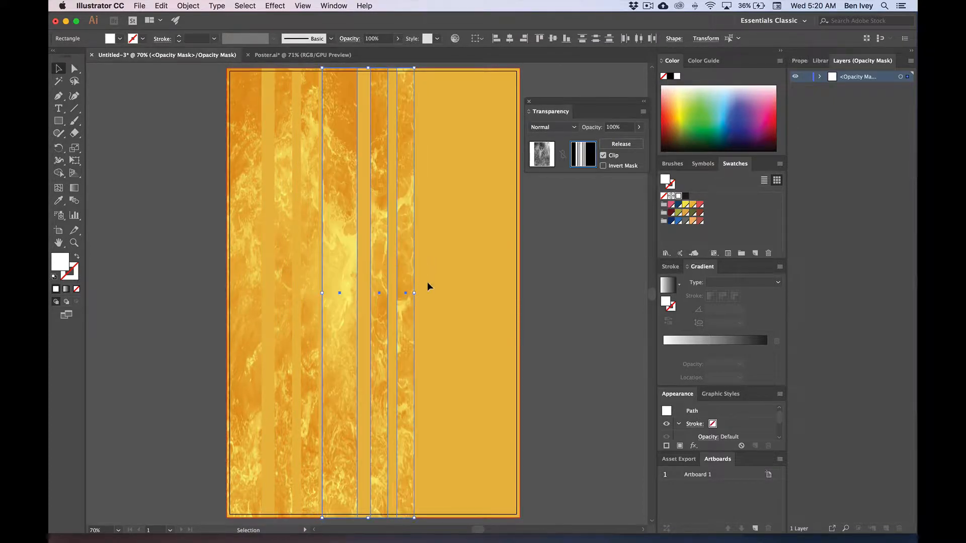
drag(414, 293, 379, 295)
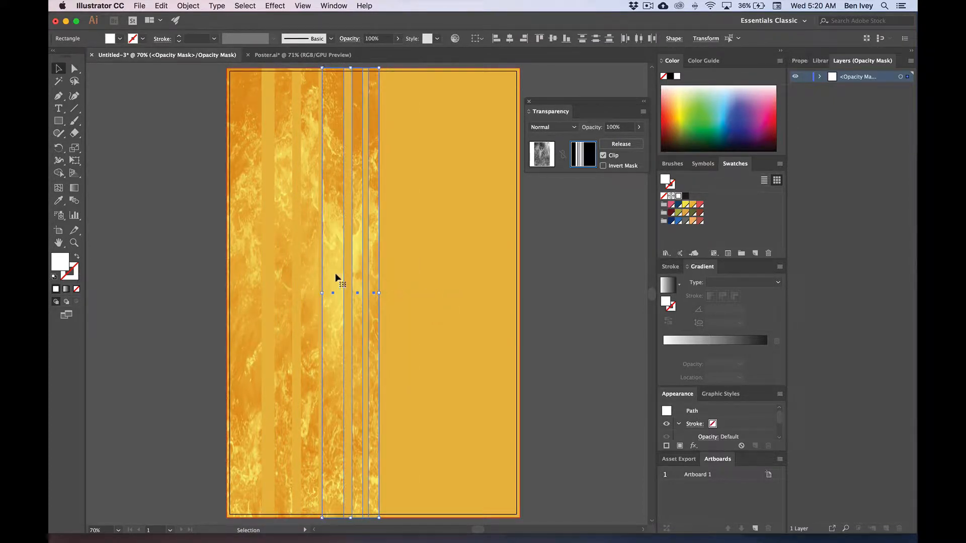
Narrow the third stripe slightly and extend the pattern with stripes of varied widths across the rest of the poster
click(308, 283)
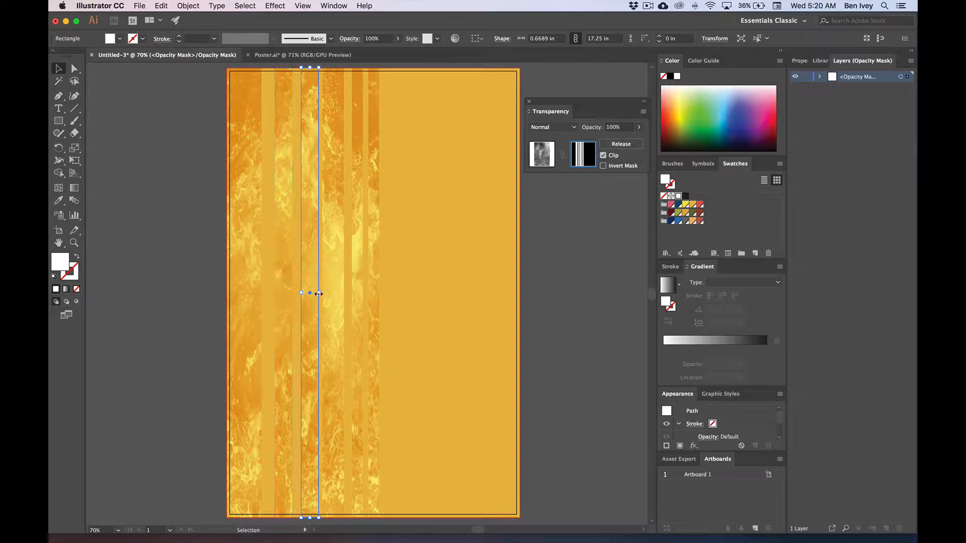
drag(315, 297, 311, 296)
key(super+a)
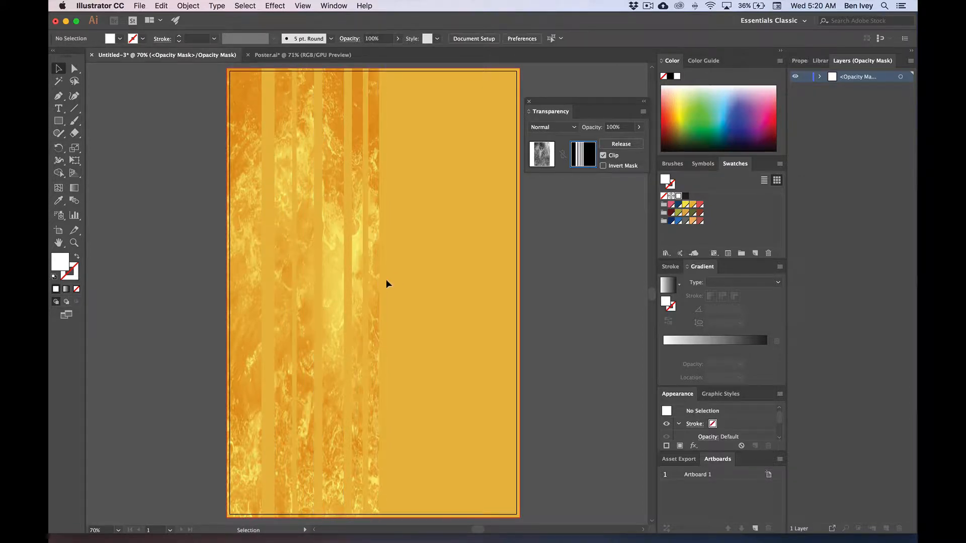
drag(383, 293, 519, 295)
click(559, 297)
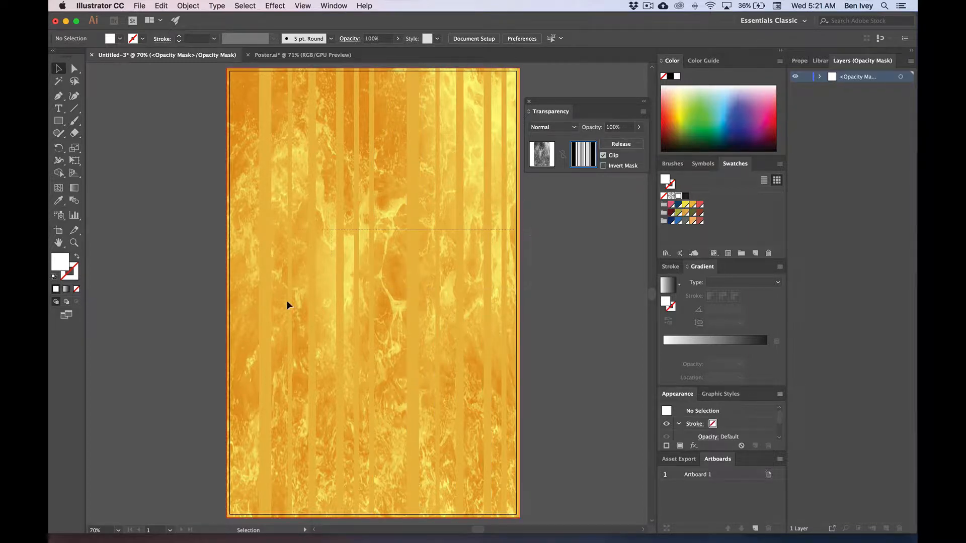
Fill all the mask stripes with a white-to-black linear gradient and set its angle to -90°
drag(230, 336, 229, 337)
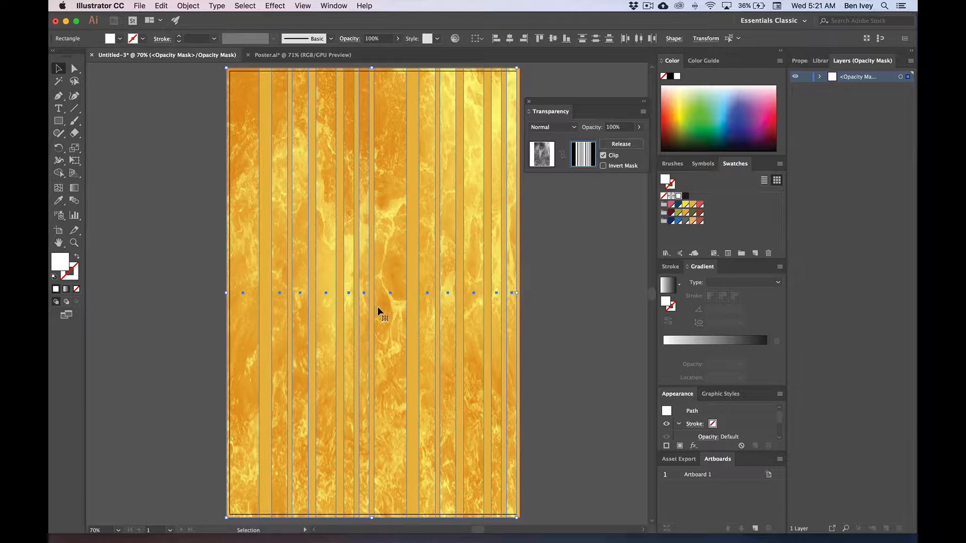
mouse_move(700, 267)
mouse_down()
mouse_move(547, 230)
mouse_move(535, 182)
mouse_up()
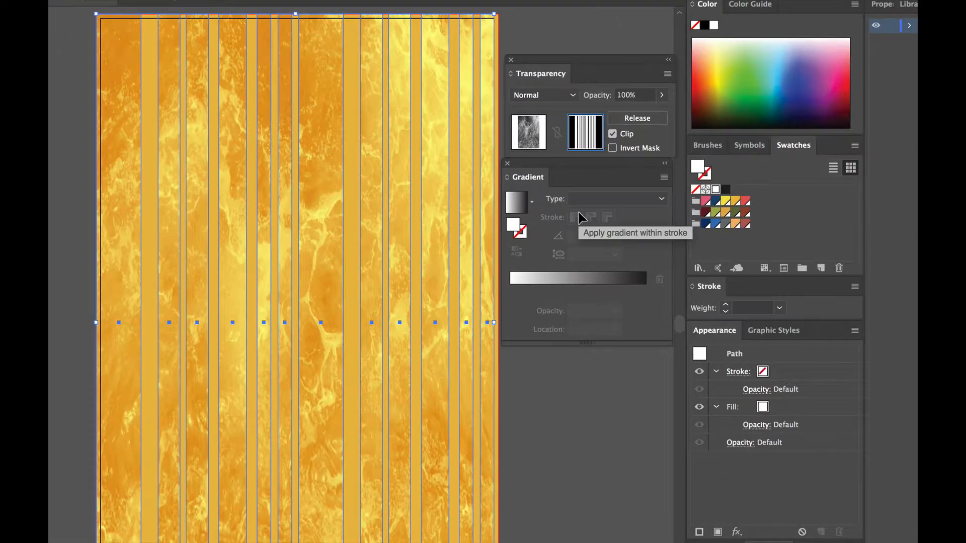
click(517, 206)
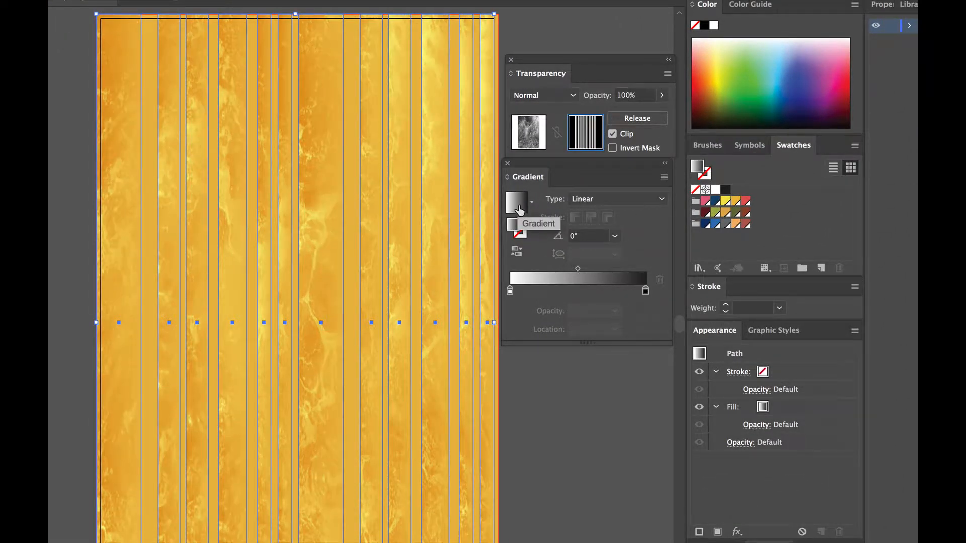
click(616, 237)
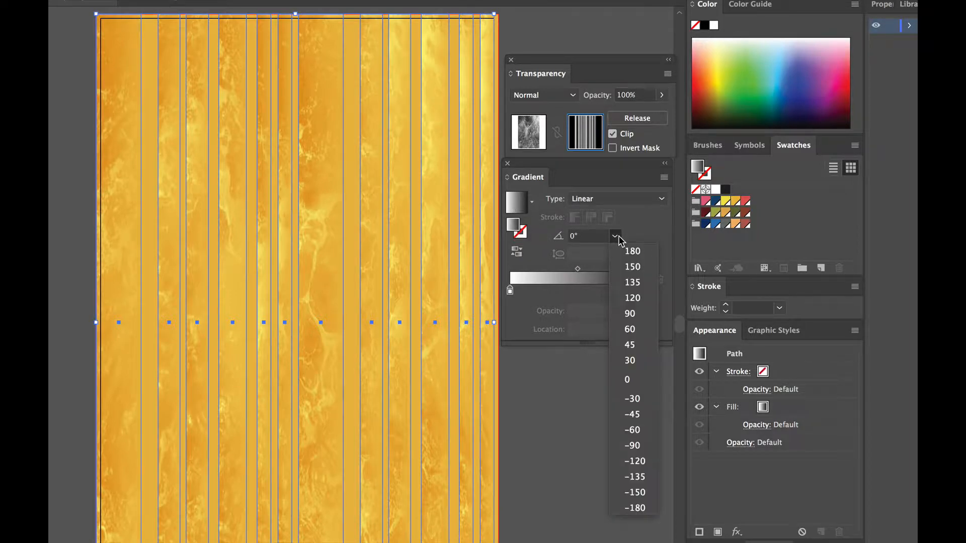
click(635, 315)
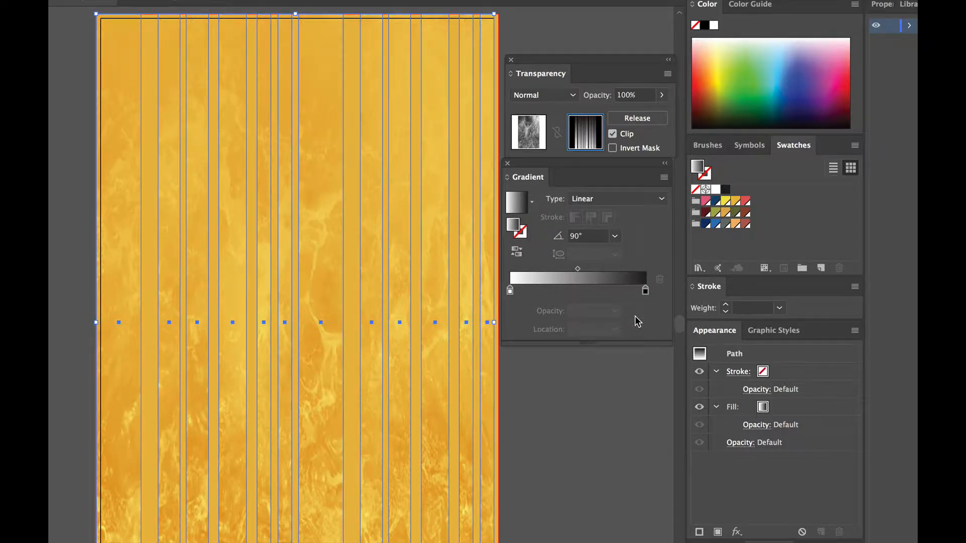
click(615, 238)
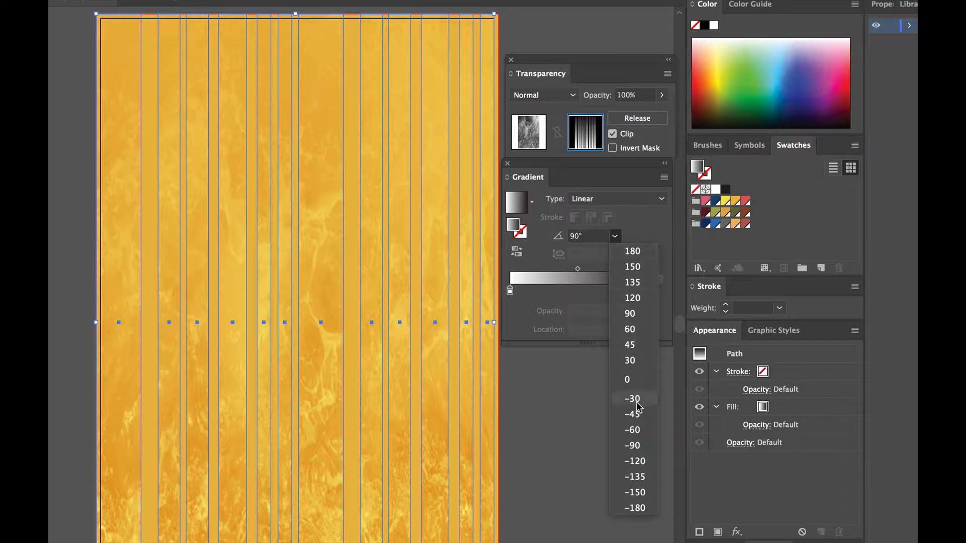
click(642, 448)
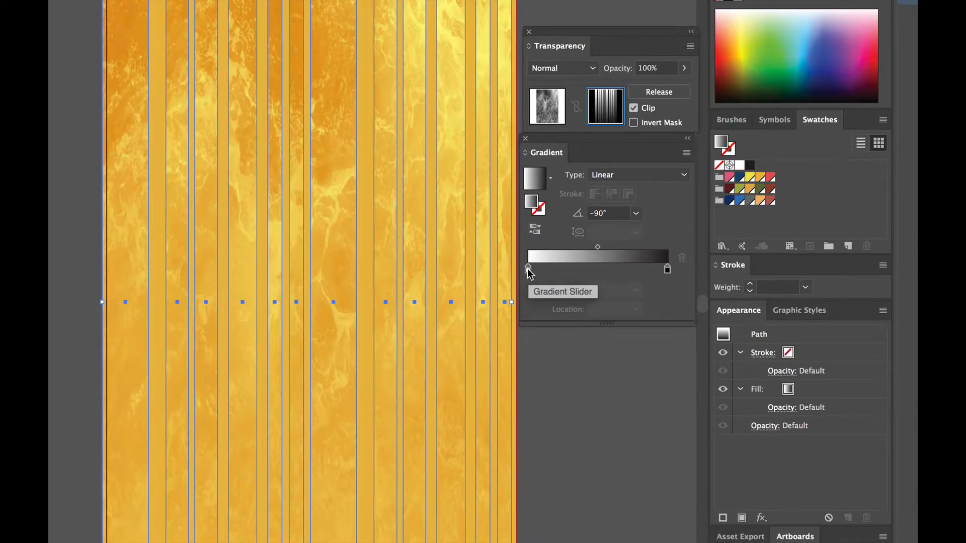
Move the gradient's black stop to a location of 58.57% and deselect the stripes
mouse_move(529, 270)
mouse_down()
mouse_move(555, 272)
mouse_move(528, 270)
mouse_up()
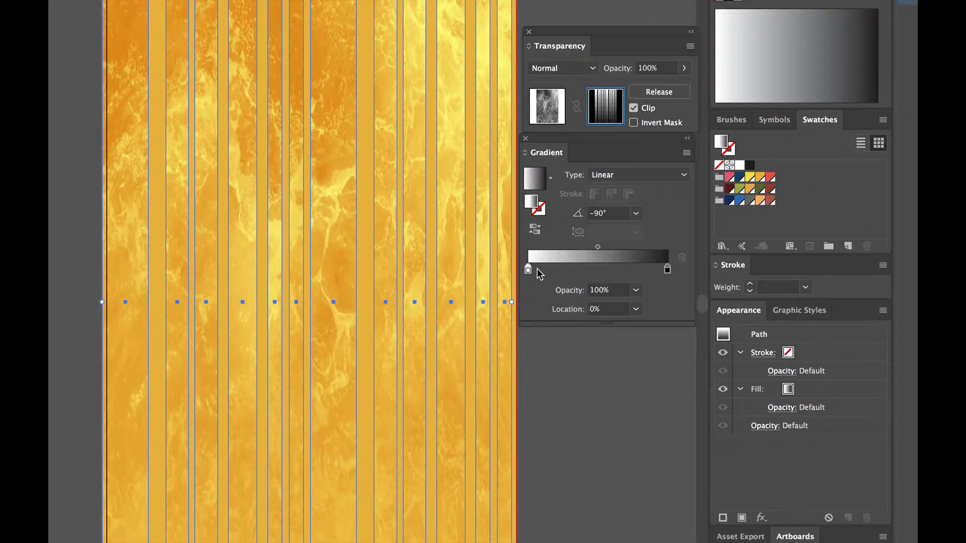
drag(667, 270, 611, 268)
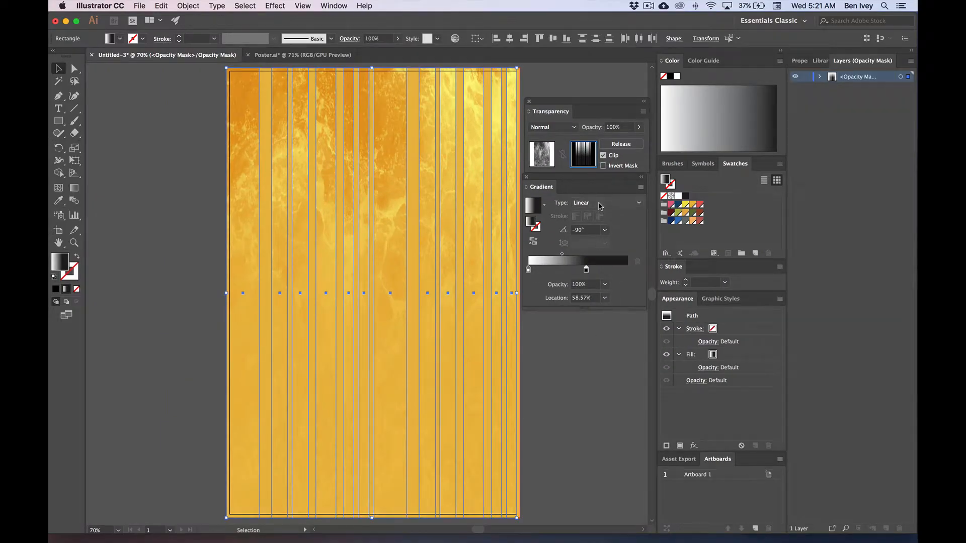
click(583, 350)
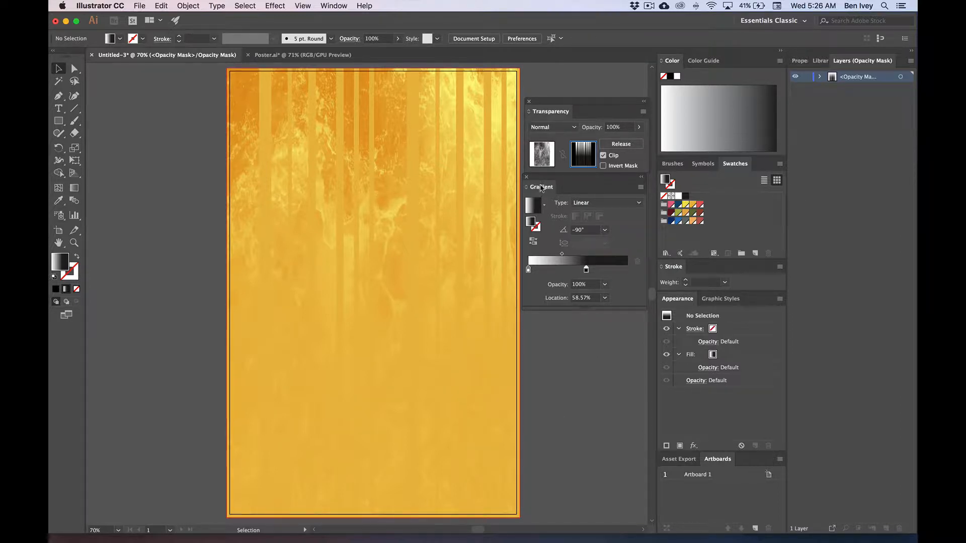
Dock the floating Gradient and Transparency panels together beside the Stroke panel
mouse_move(541, 188)
mouse_down()
mouse_move(669, 281)
mouse_move(701, 267)
mouse_up()
drag(572, 103, 603, 130)
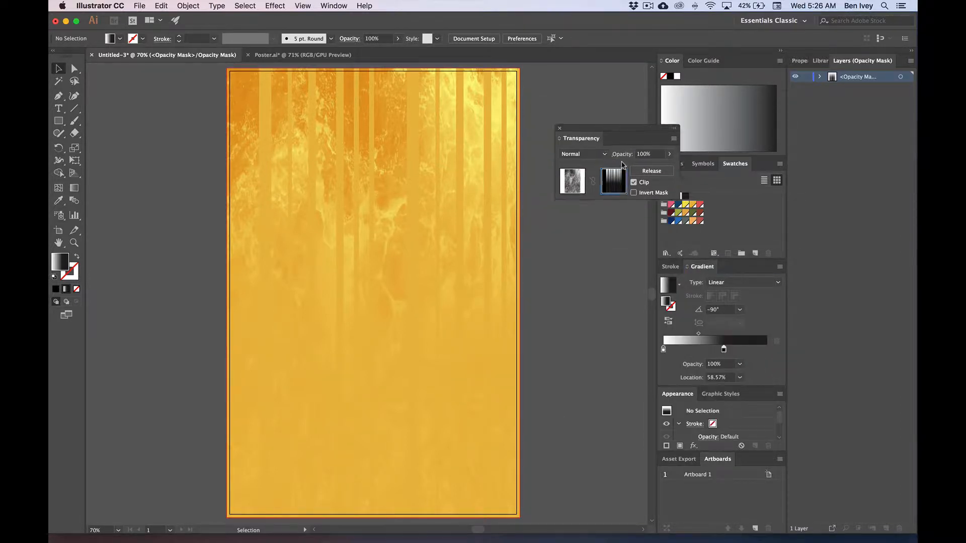
drag(622, 165, 724, 267)
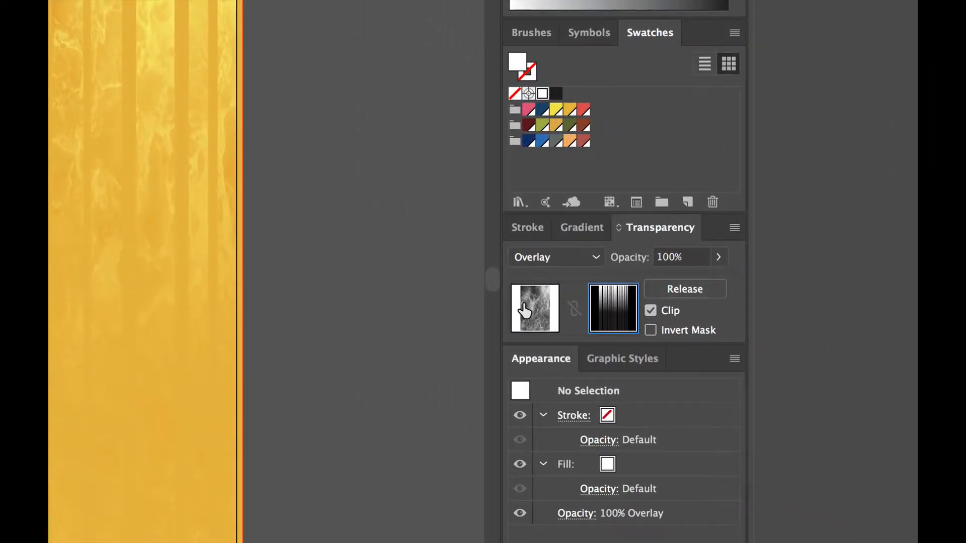
Leave mask editing by returning to the water image's artwork, and lock the Background layer
click(524, 310)
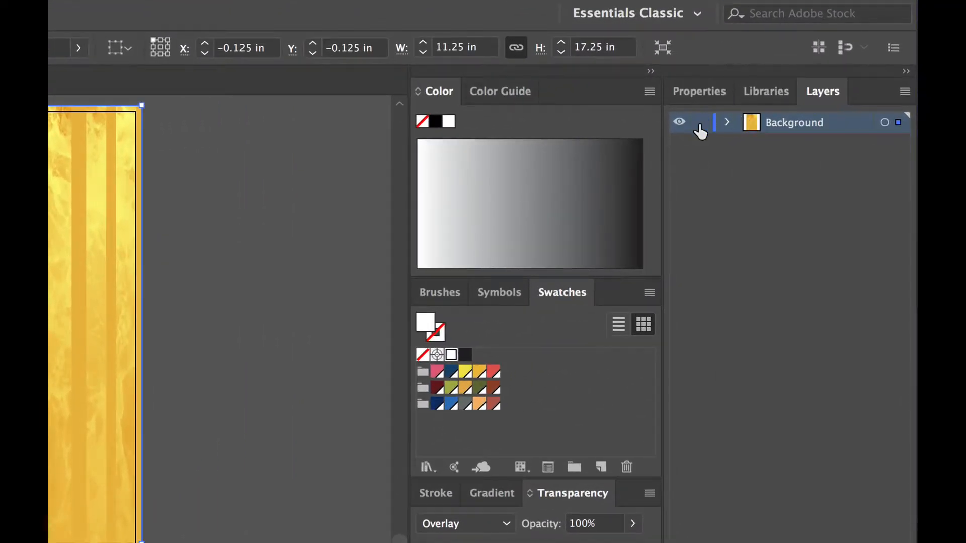
click(700, 125)
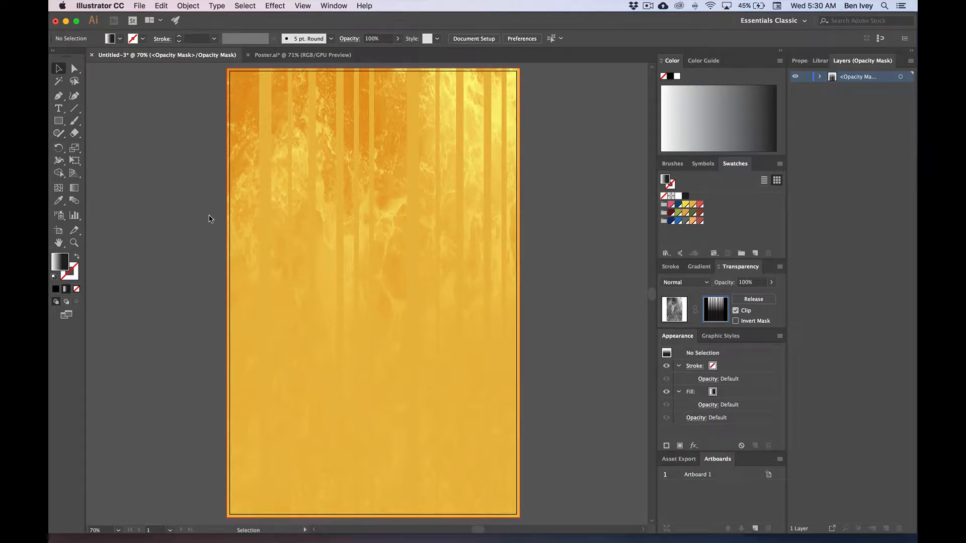
Switch to Finder, open the Instruments And Band folder in Jazz Tour Poster and preview JazzSax.jpg
key(ctrl+Up)
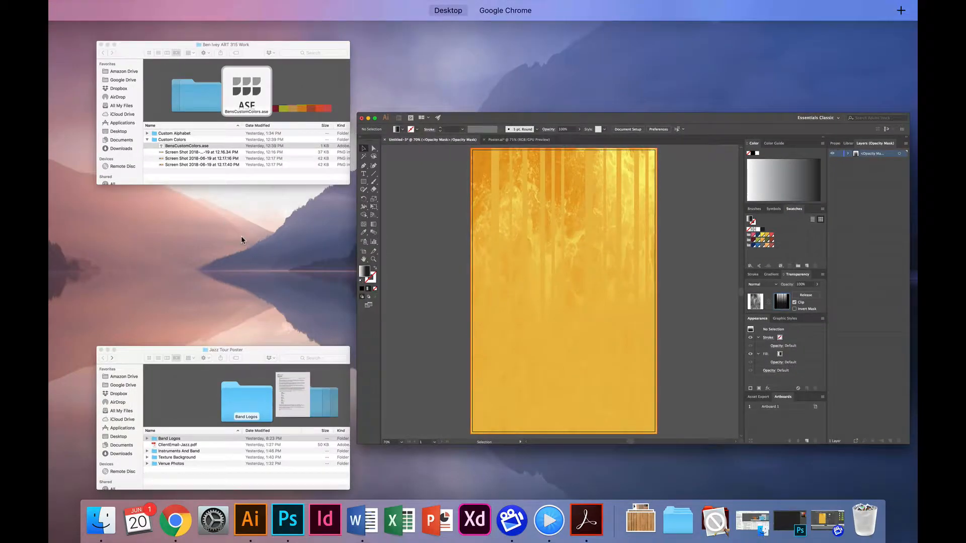
click(260, 459)
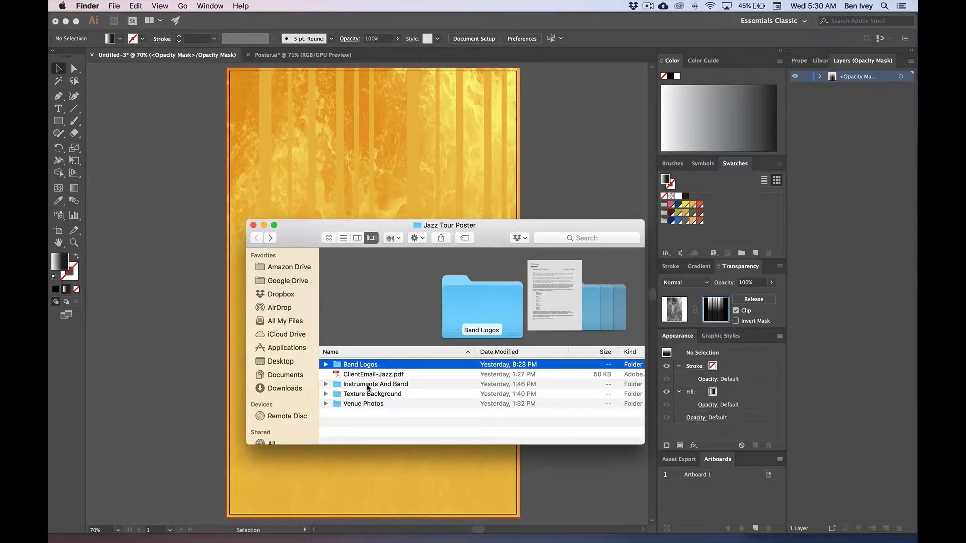
double_click(368, 384)
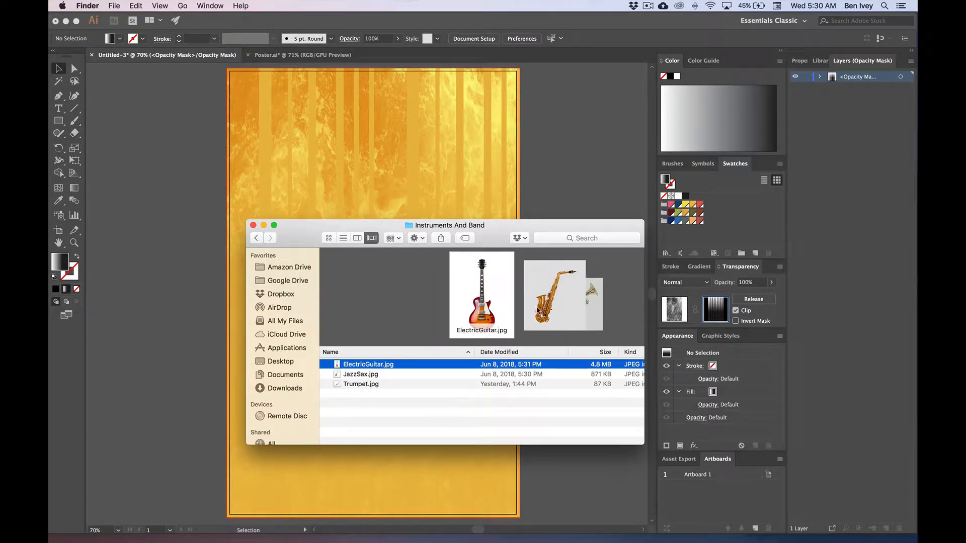
click(513, 330)
key(space)
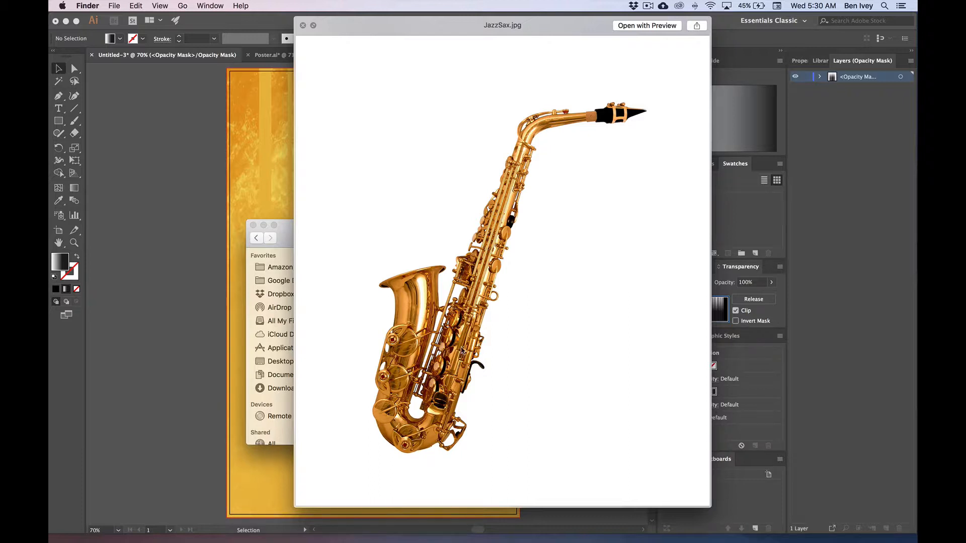
Close the preview, open JazzSax.jpg in Photoshop and convert its Background layer to a Smart Object
key(space)
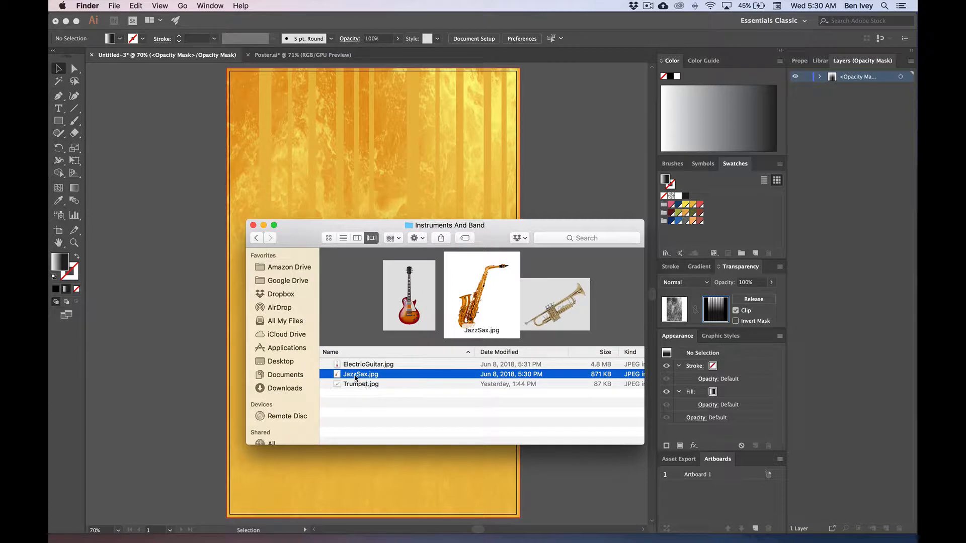
drag(355, 379, 289, 526)
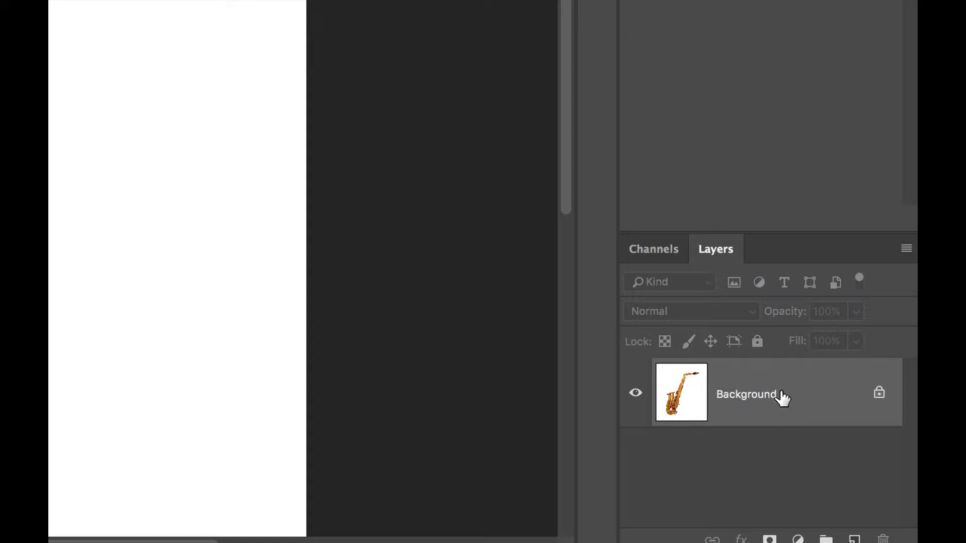
click(906, 248)
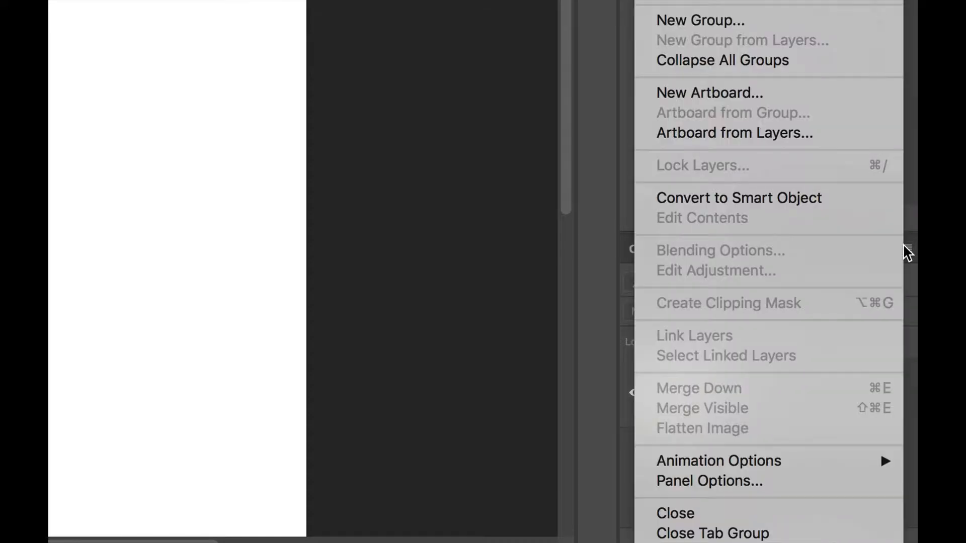
click(704, 203)
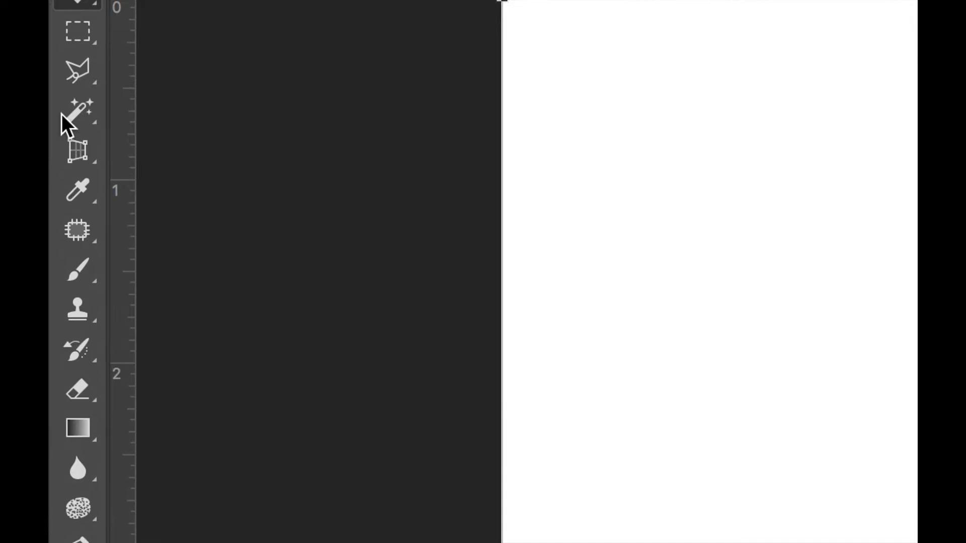
Set the Magic Wand to Point Sample with a tolerance of 10 and select the white background around the saxophone
click(54, 105)
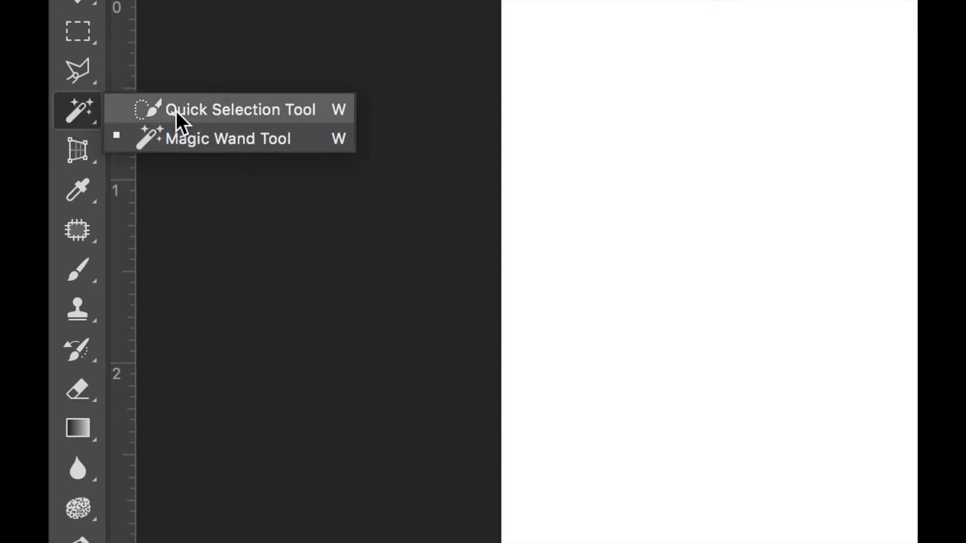
click(196, 140)
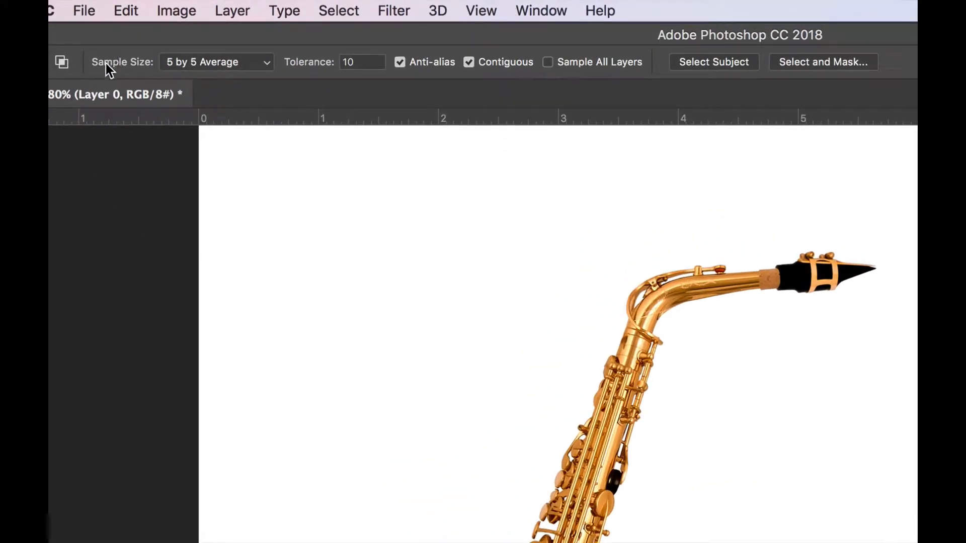
click(187, 63)
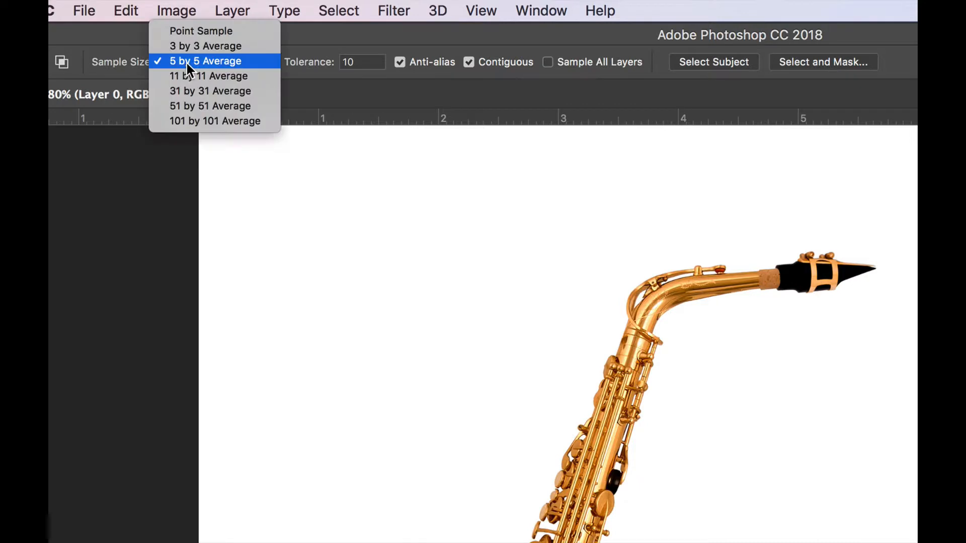
click(191, 31)
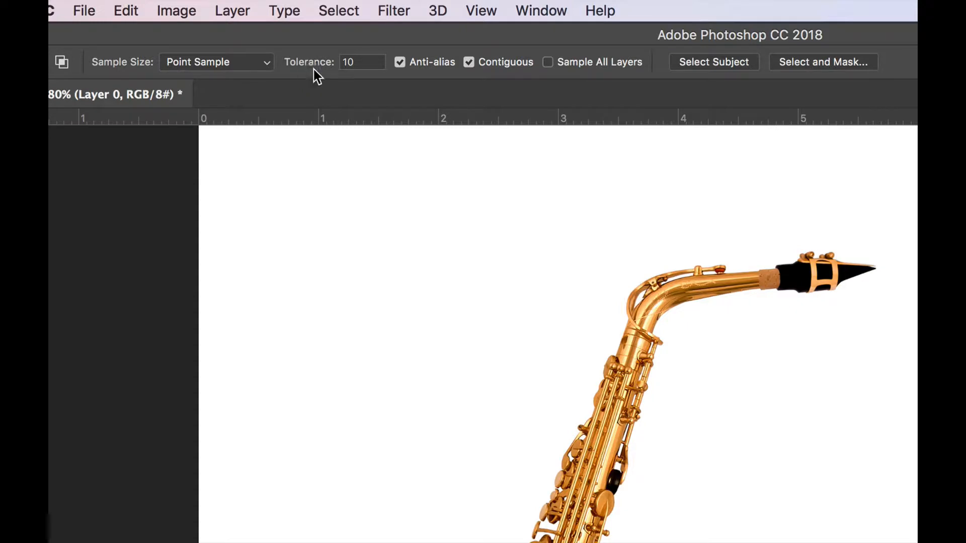
click(353, 65)
text(10)
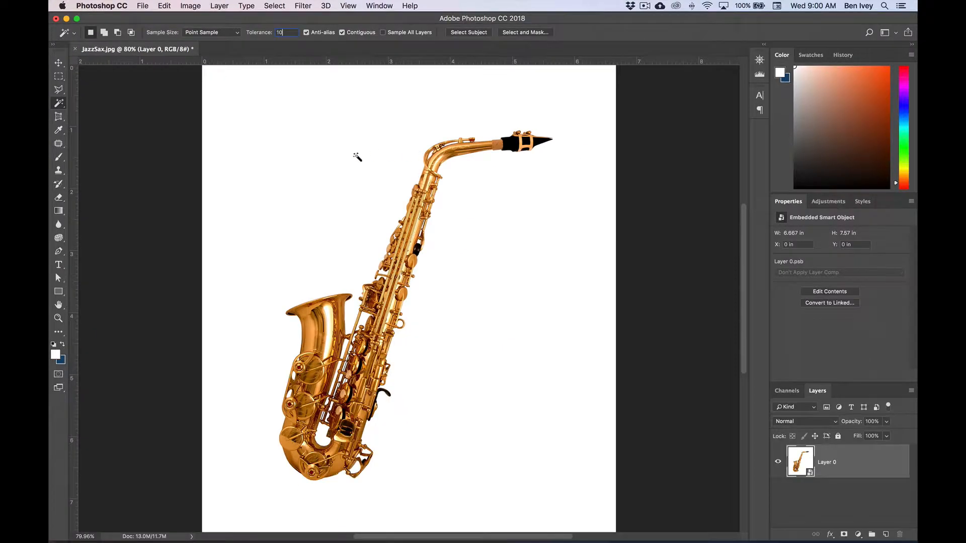
click(357, 155)
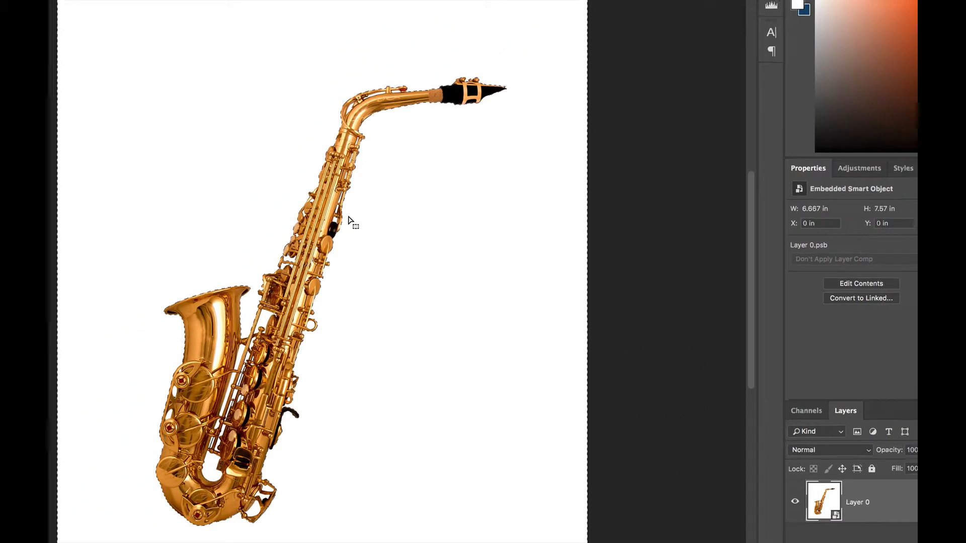
Add the enclosed white gaps between the saxophone's rods and keys to the background selection
key(super+d)
key(super+plus)
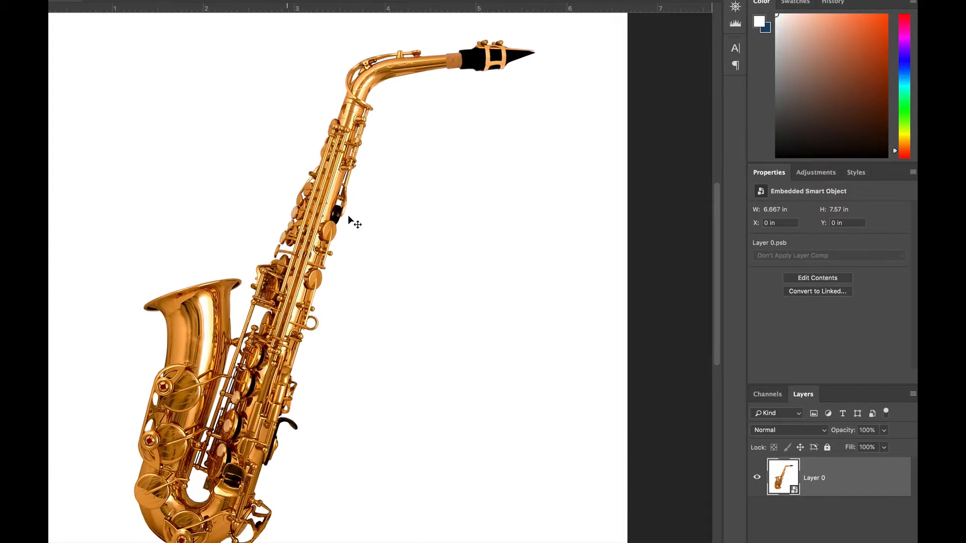
key(super+plus)
key(super+plus)
key(super+plus)
drag(242, 256, 438, 143)
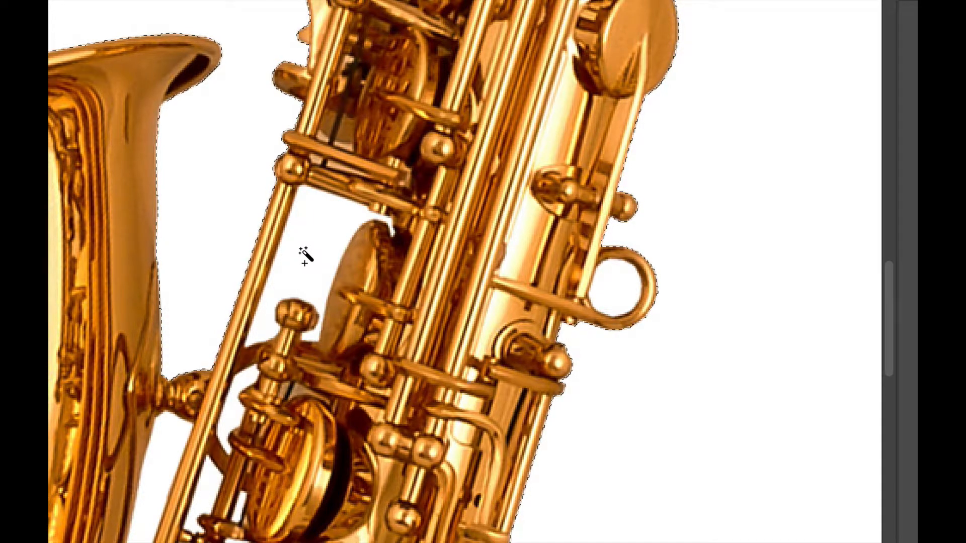
shift+click(302, 250)
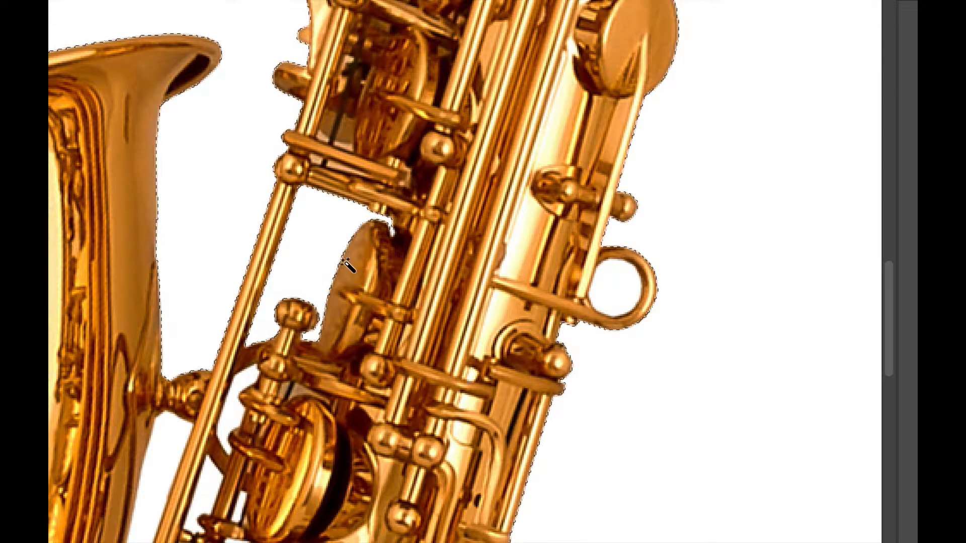
scroll(347, 264, up, 3)
scroll(346, 264, up, 5)
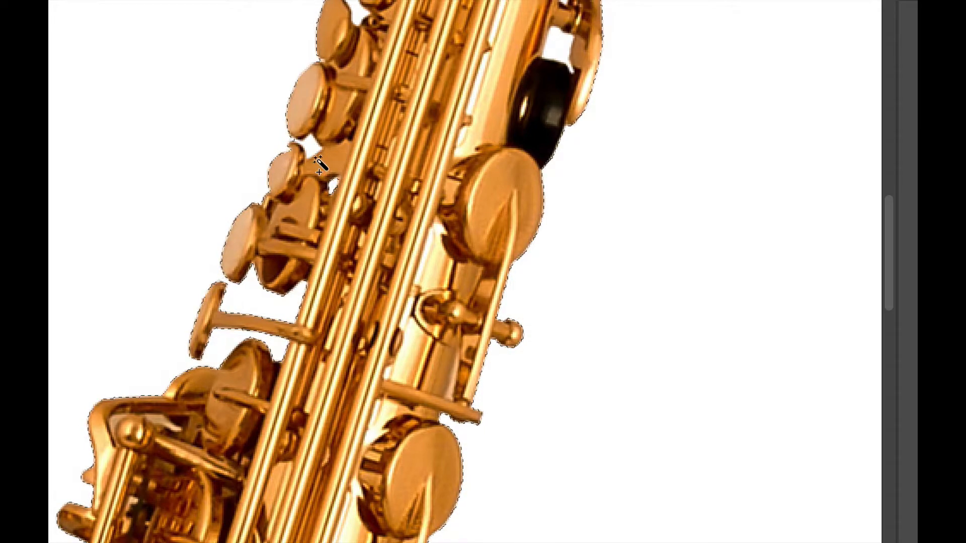
scroll(291, 342, up, 10)
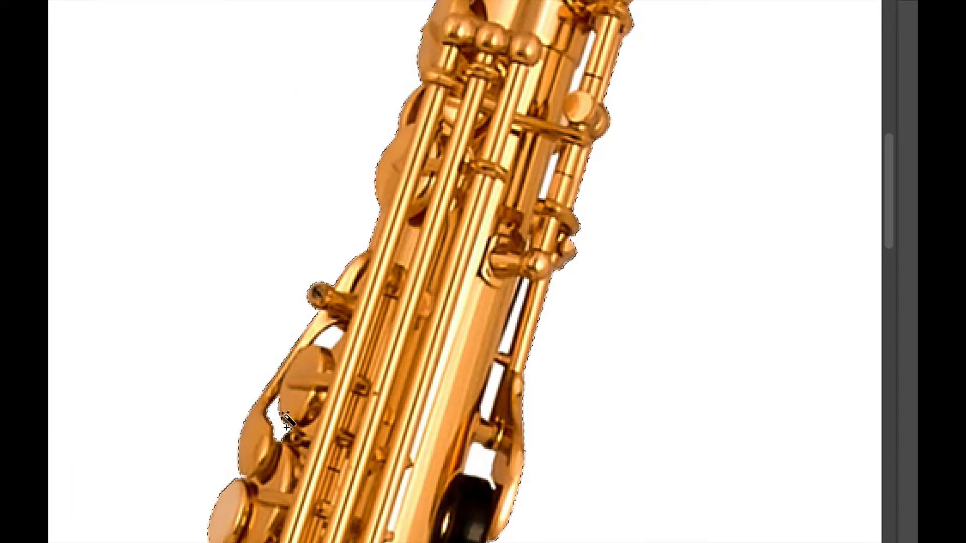
scroll(400, 333, down, 4)
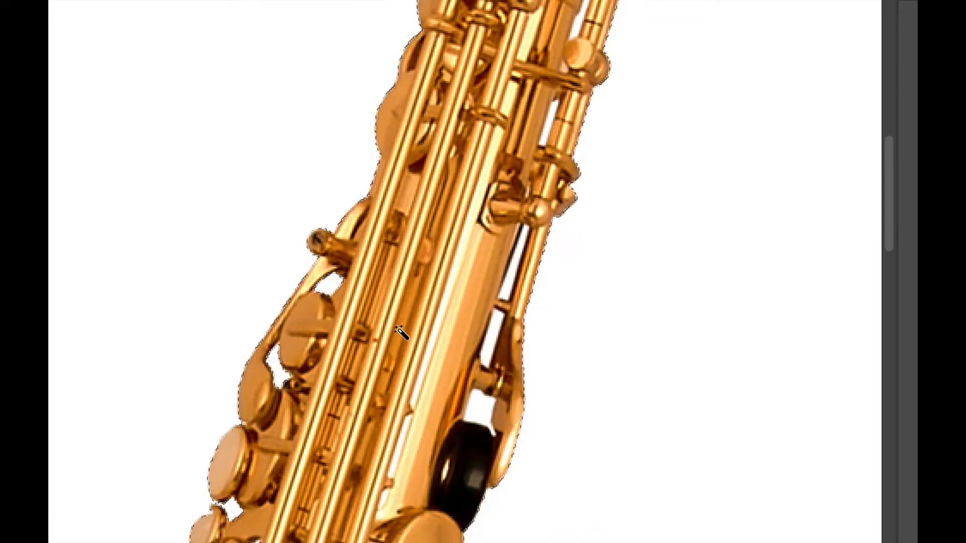
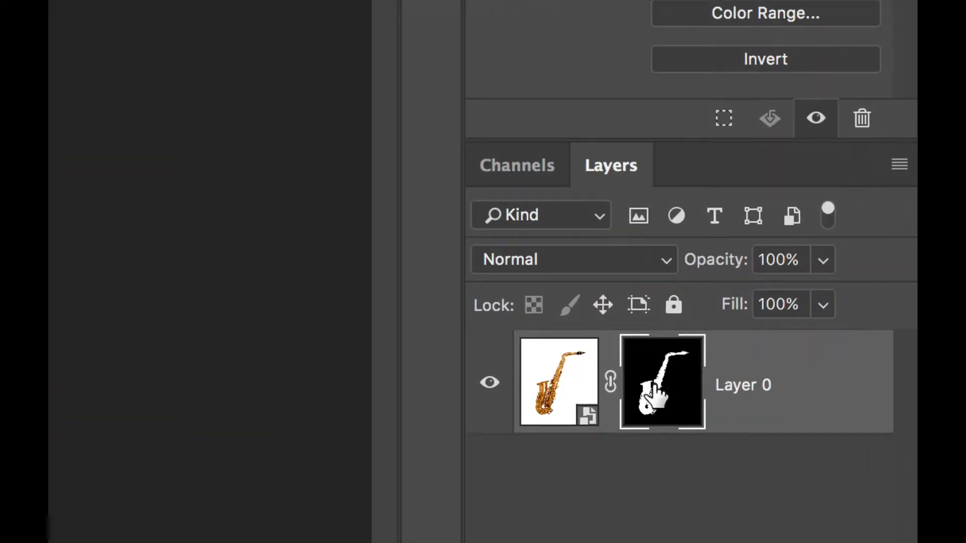
Target the saxophone layer's image instead of its mask and load BensCustomColors.ase into the swatches
click(578, 366)
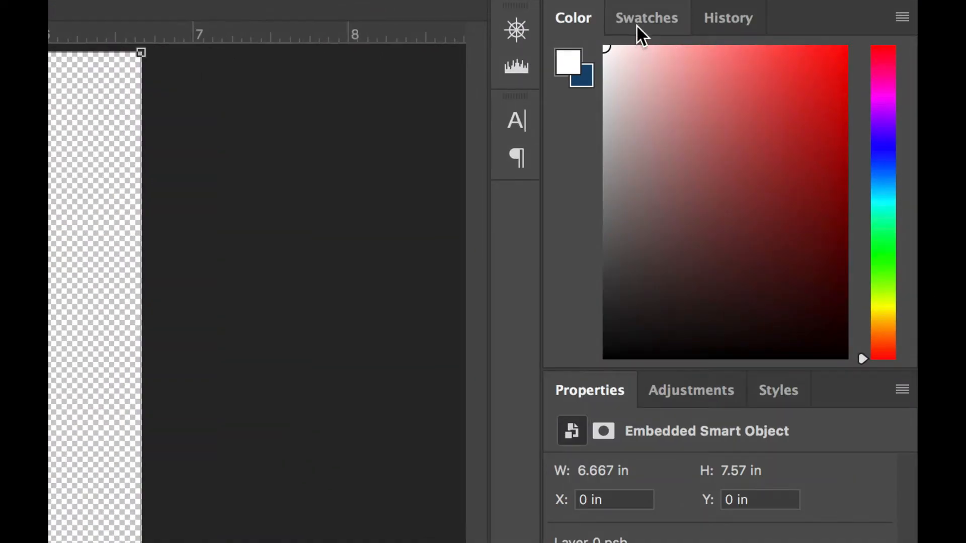
click(806, 57)
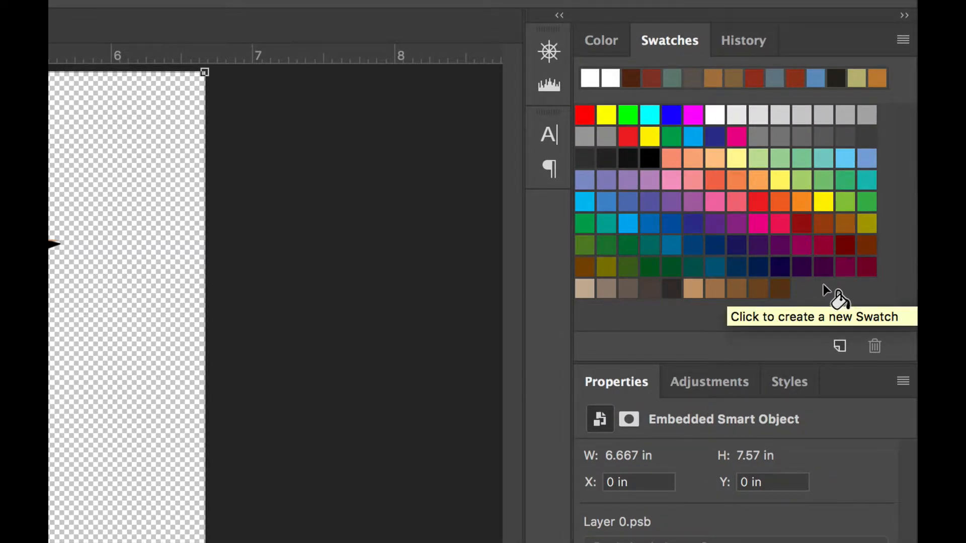
click(905, 35)
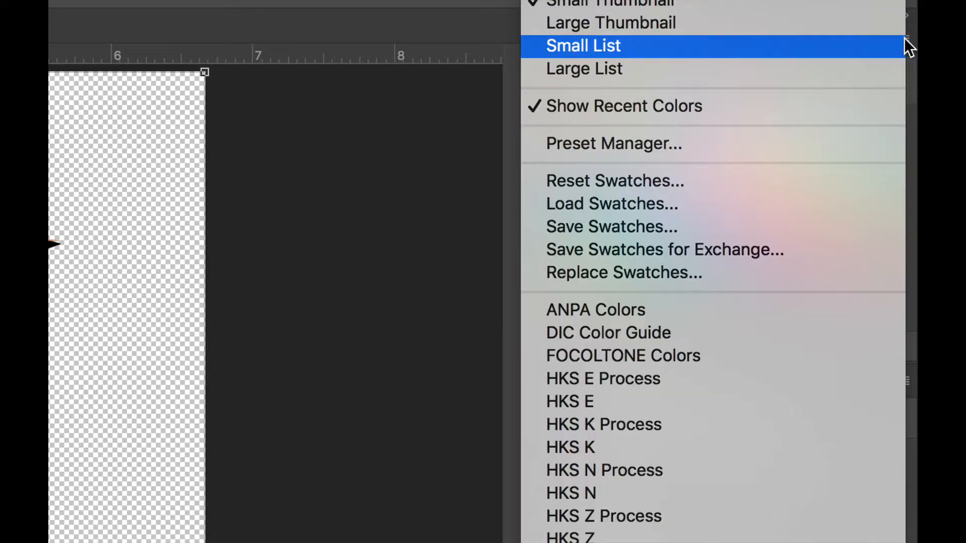
click(598, 203)
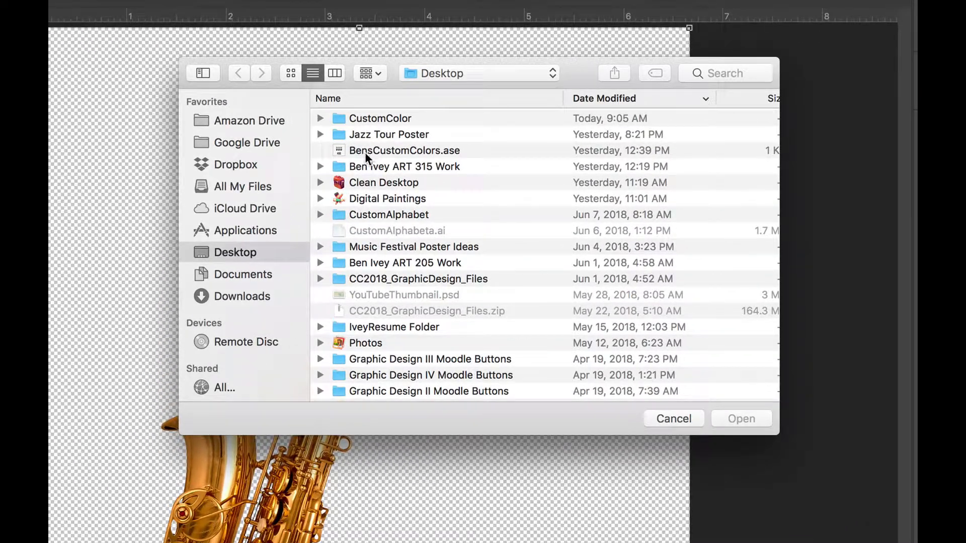
click(399, 154)
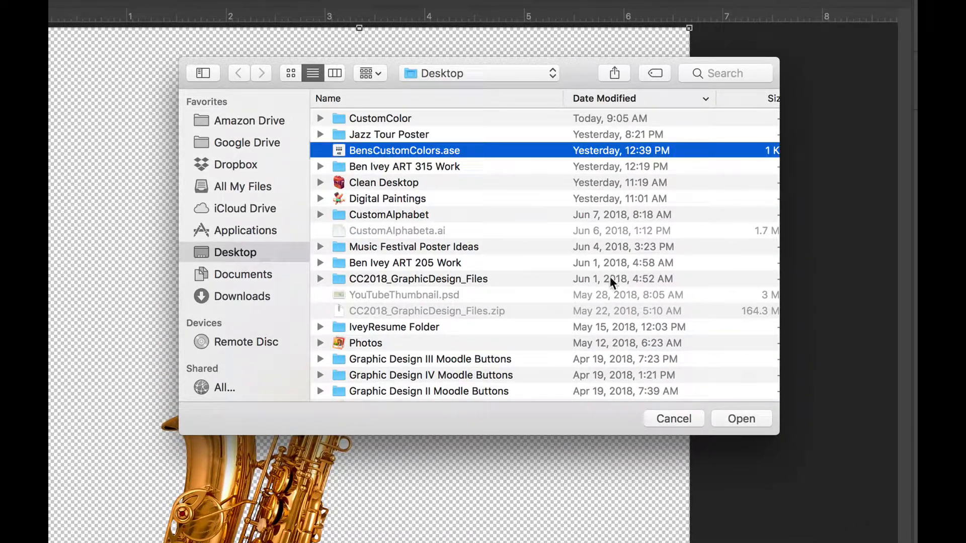
click(746, 420)
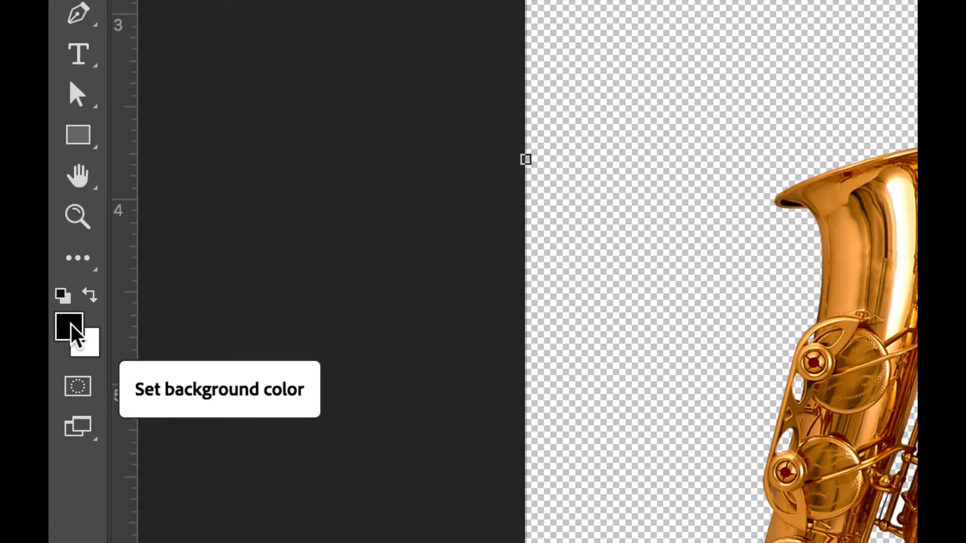
Set the foreground color to the custom yellow swatch f2e14d and the background color to the custom dark blue swatch
click(73, 333)
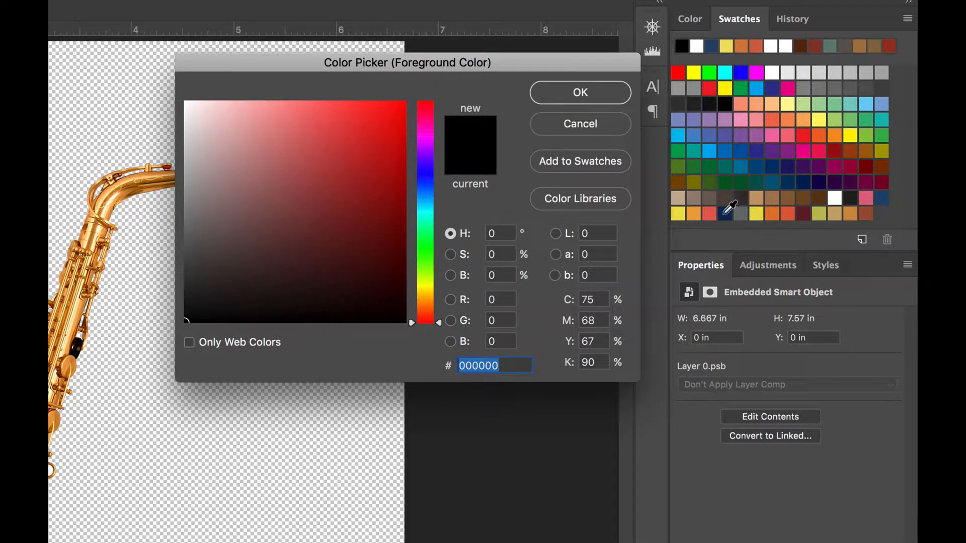
click(679, 213)
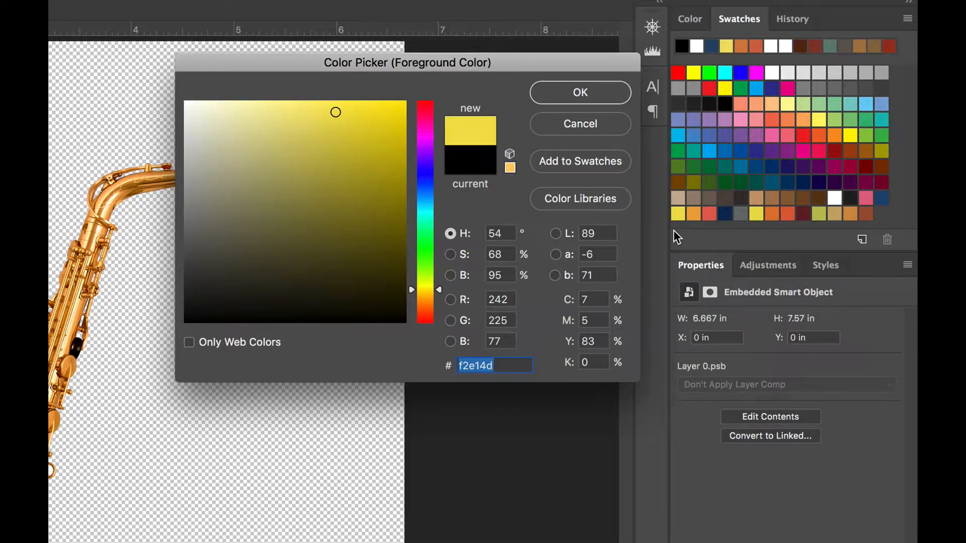
click(566, 98)
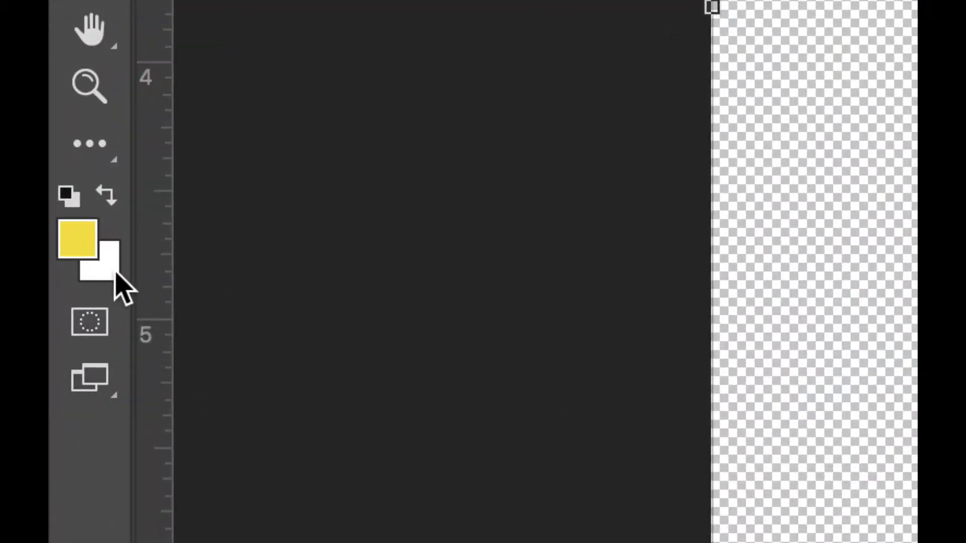
click(116, 279)
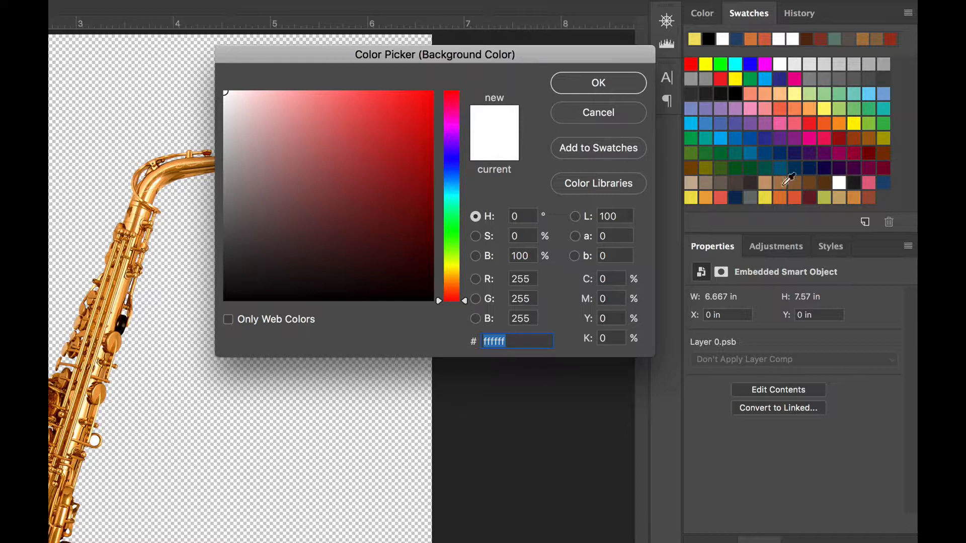
click(884, 183)
click(567, 83)
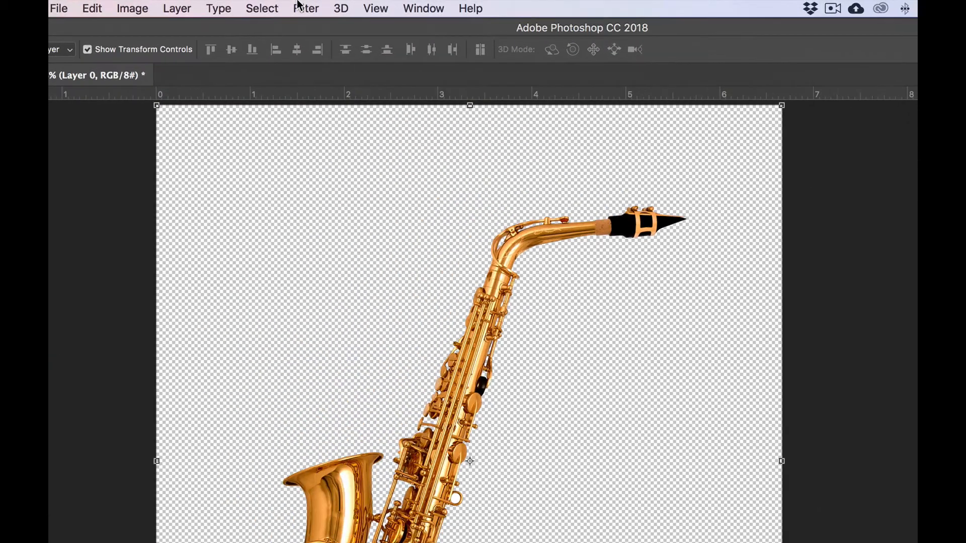
Open the Filter Gallery for the saxophone and preview the Bas Relief, Chalk & Charcoal and Halftone Pattern sketch filters
click(303, 4)
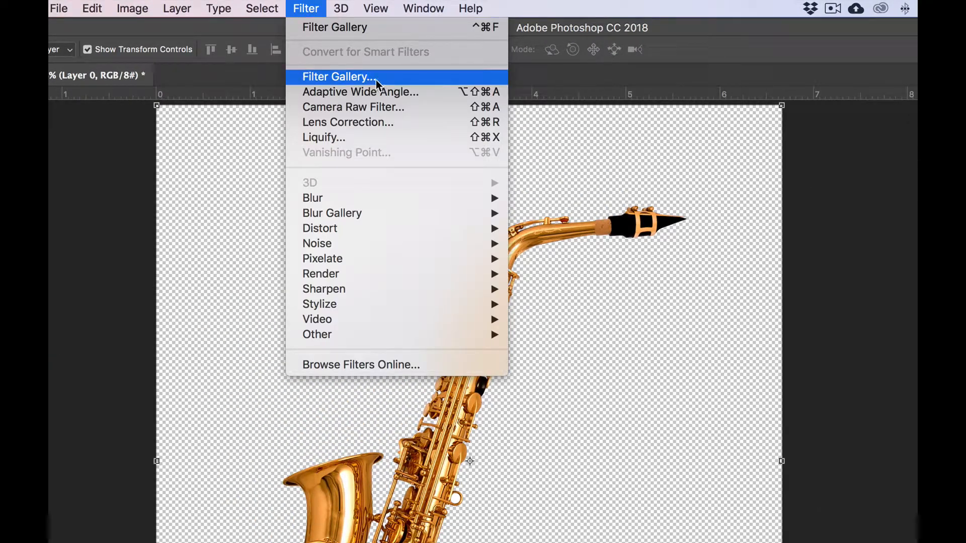
click(345, 76)
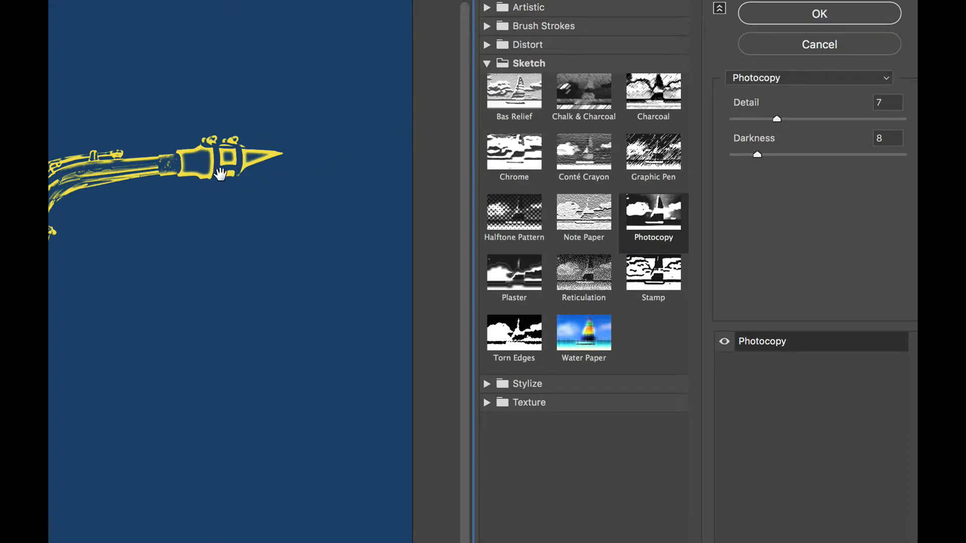
click(518, 89)
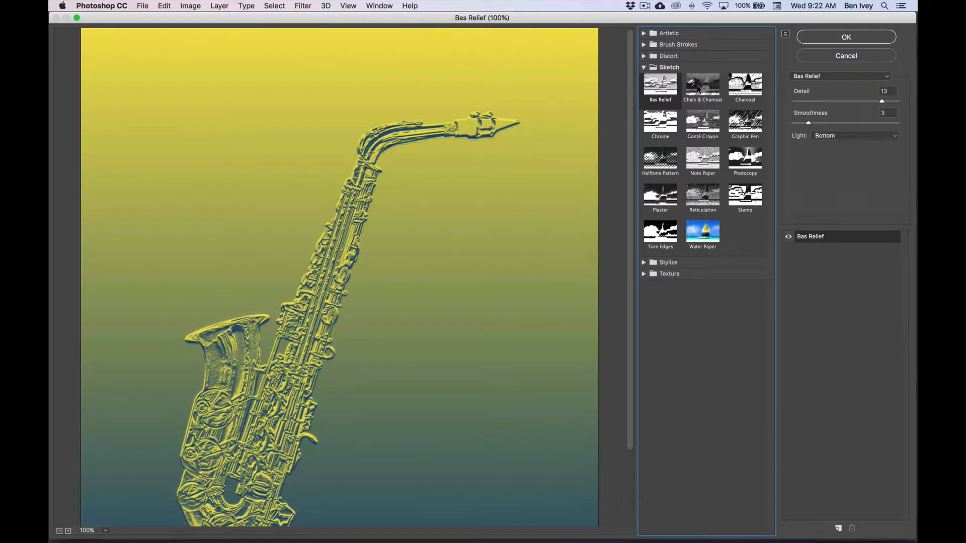
click(568, 95)
click(670, 158)
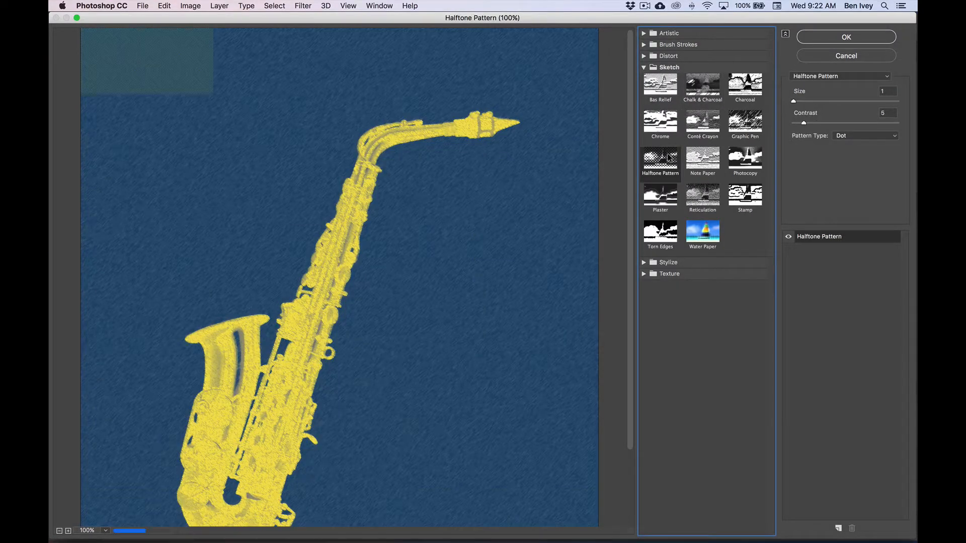
Try Graphic Pen with a shorter stroke length and adjusted light/dark balance, and choose Photocopy with Detail 7 and Darkness 8 instead
click(752, 118)
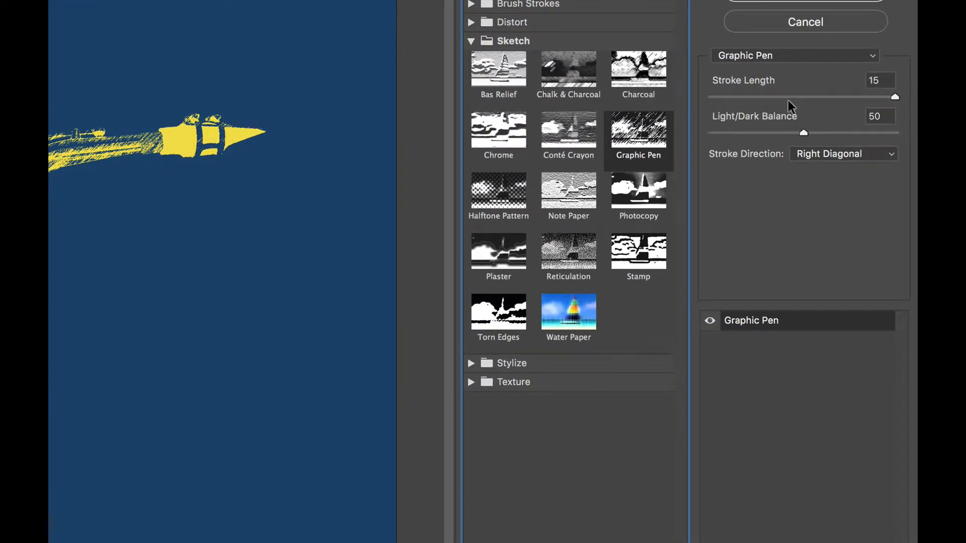
drag(864, 97, 764, 97)
drag(801, 132, 828, 133)
key(shift+Up)
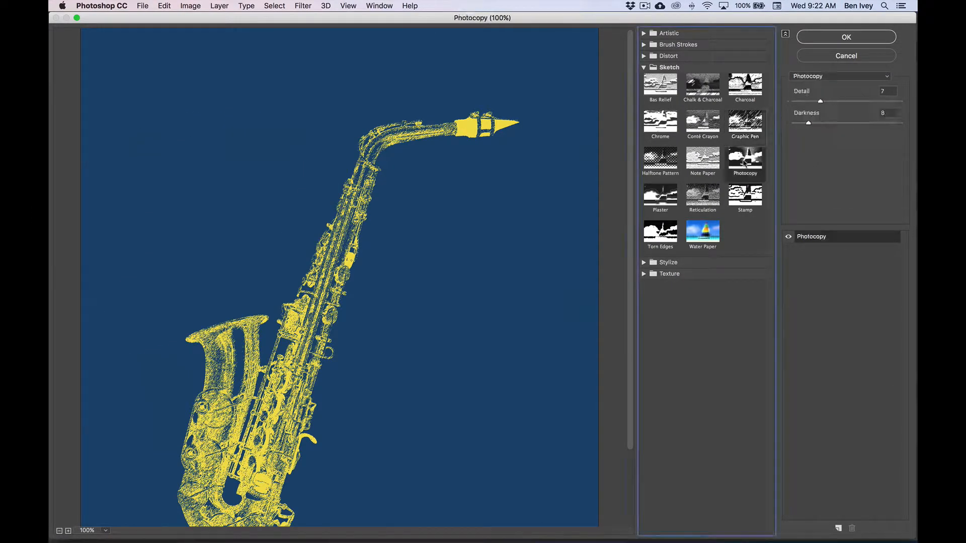
click(746, 158)
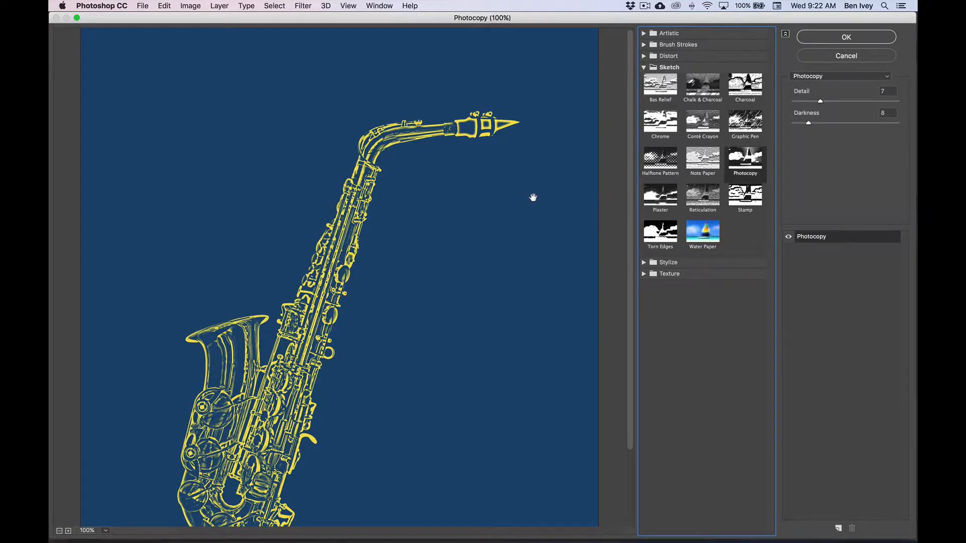
Apply the Photocopy filter to the saxophone layer, then reopen its Filter Gallery smart filter settings and leave them without changes
click(846, 38)
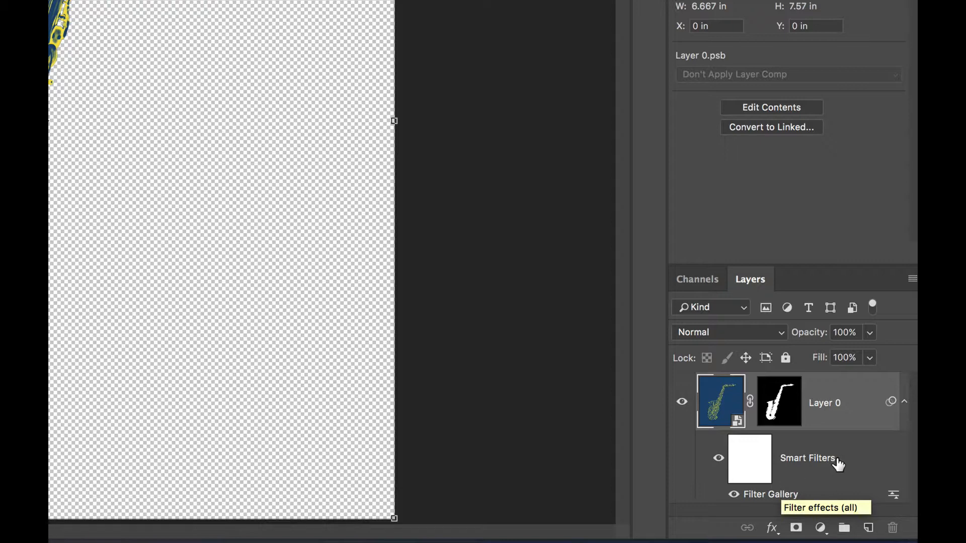
double_click(760, 495)
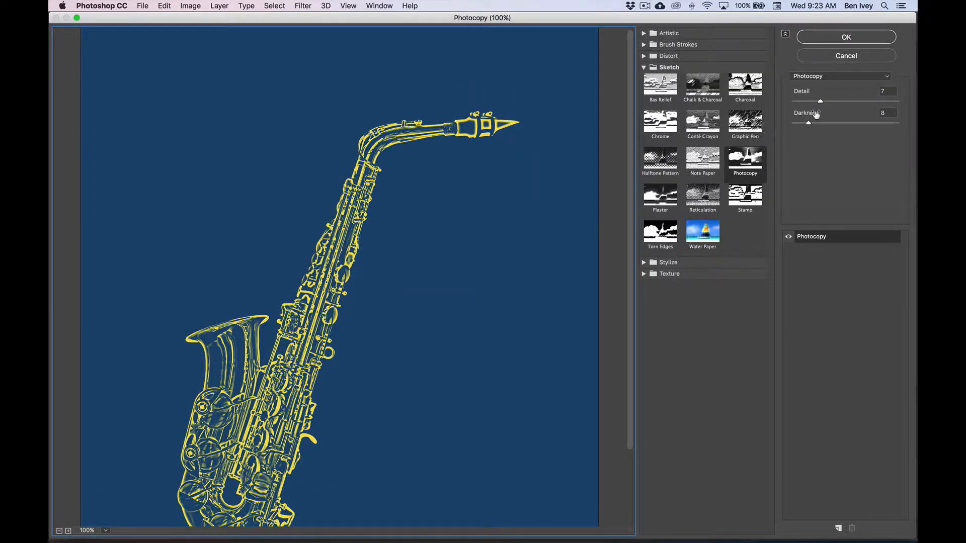
click(846, 55)
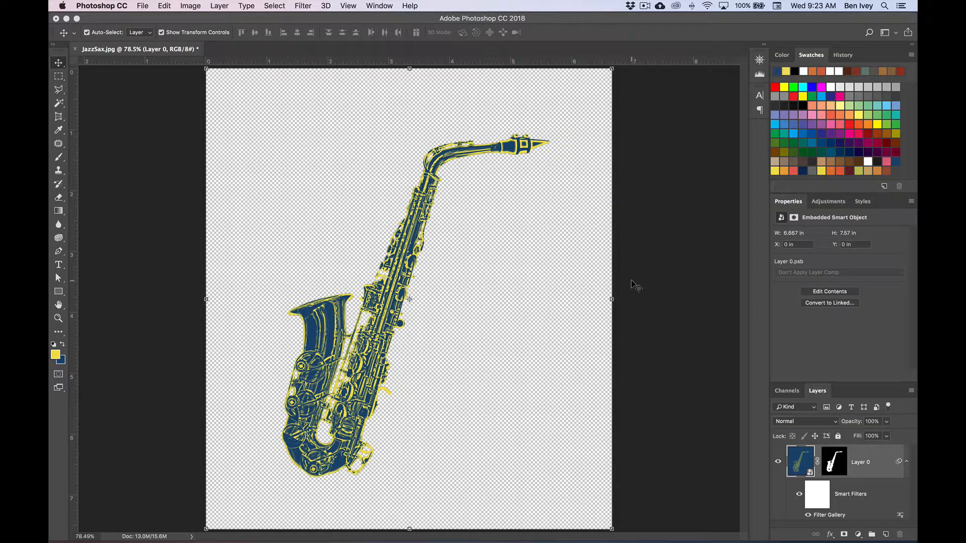
Save the saxophone as JazzSax-Colored.psd in Photoshop format with layers and Maximize Compatibility, and close the document
click(143, 5)
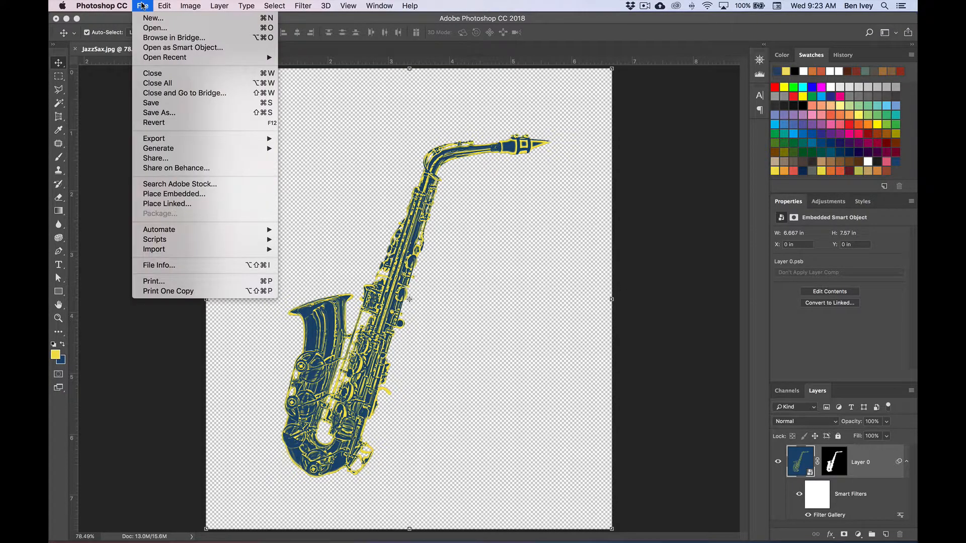
click(182, 113)
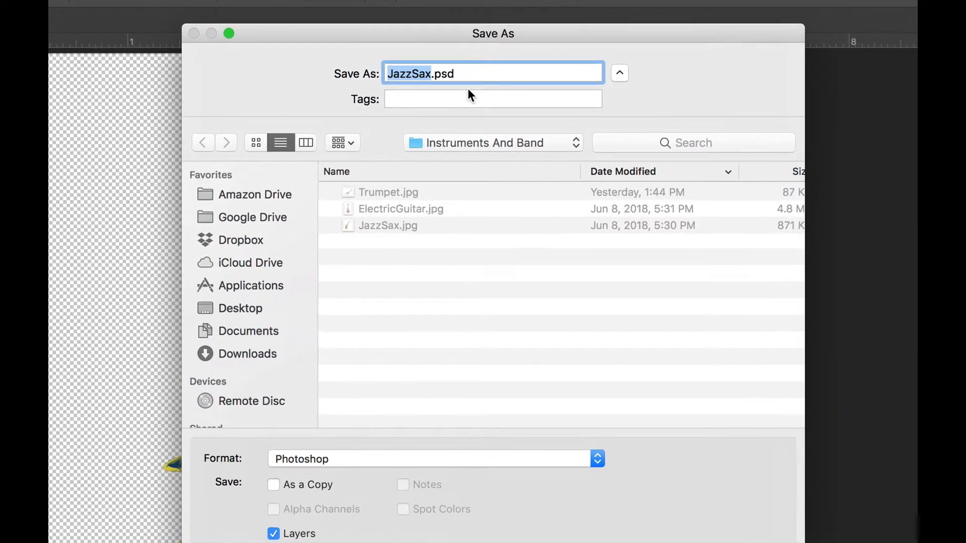
key(Right)
text(-Colored)
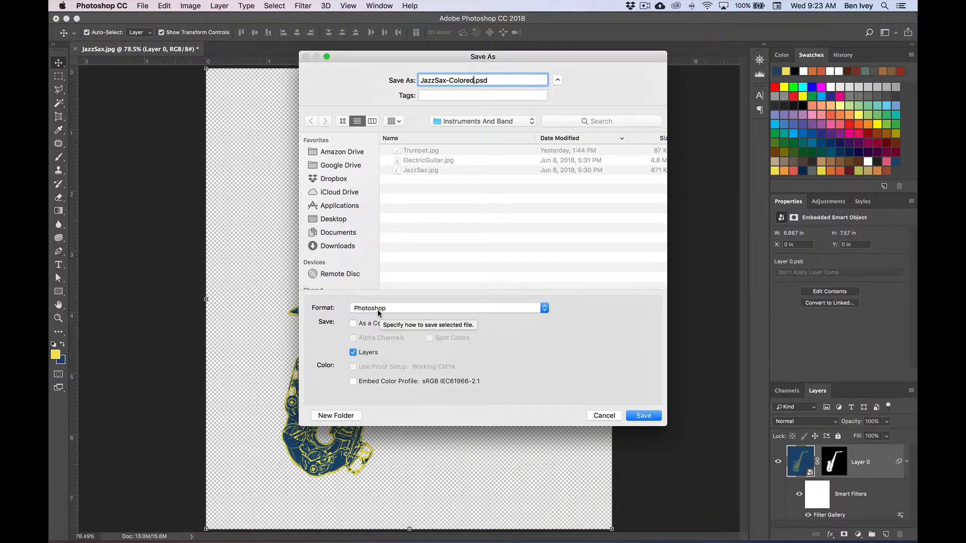
click(654, 414)
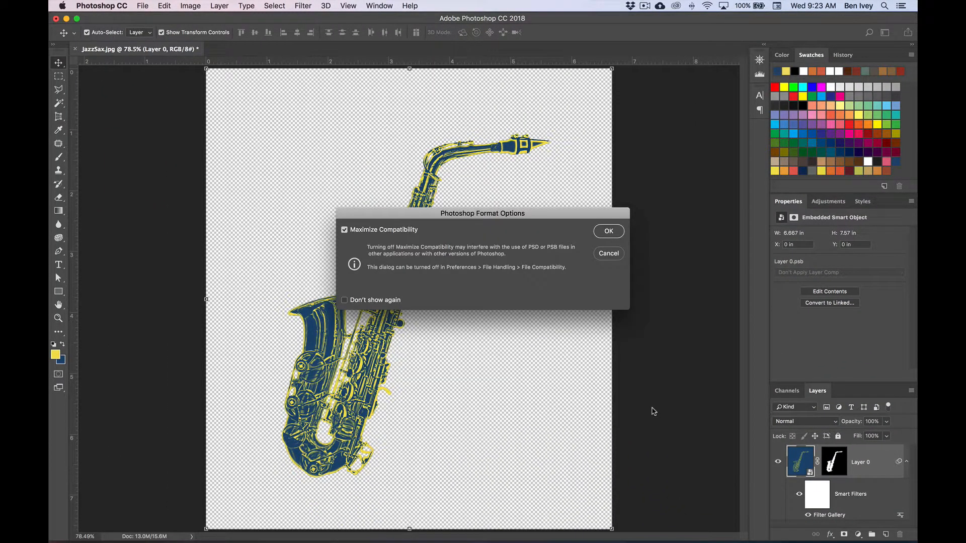
click(609, 231)
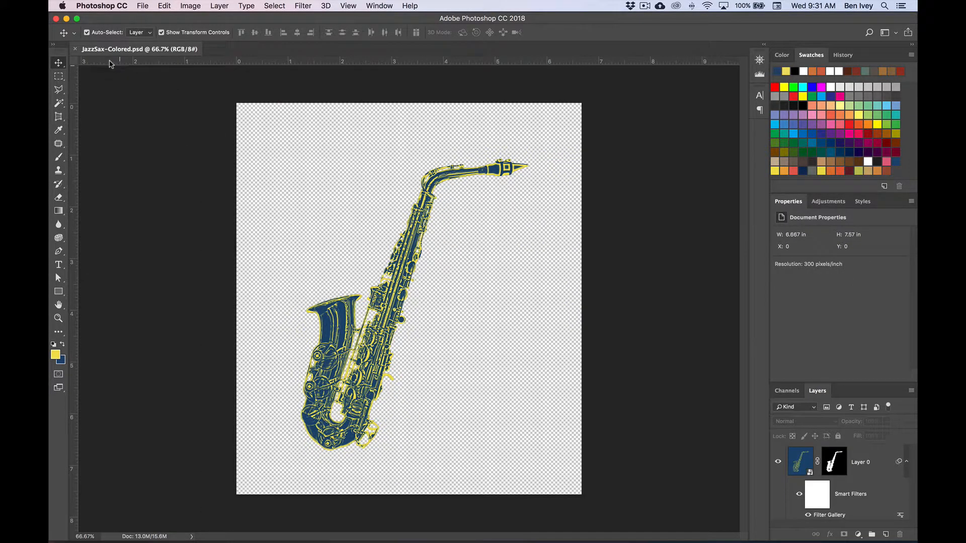
click(75, 49)
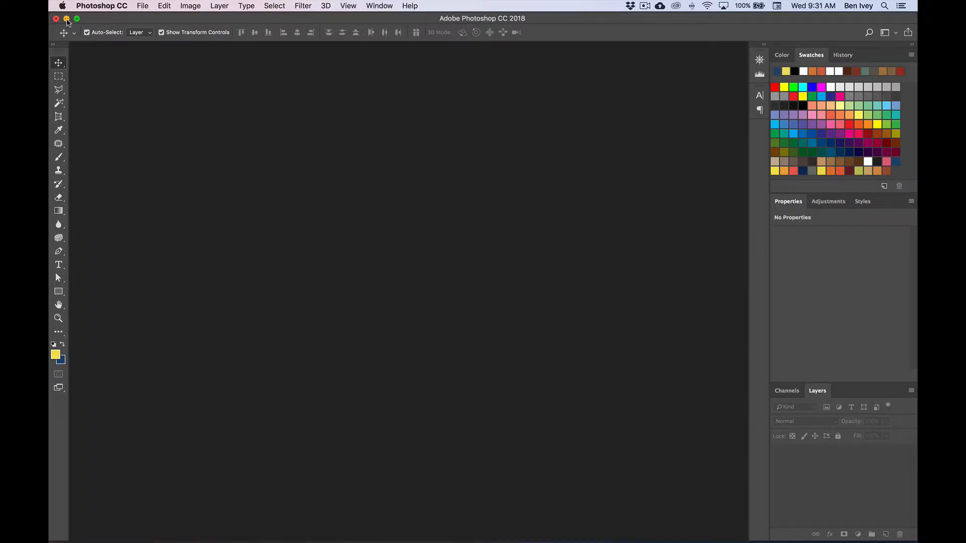
Switch to Illustrator and place JazzSax-Colored.psd as a linked image about 11.5 by 13.1 in on a new layer above Background
click(66, 19)
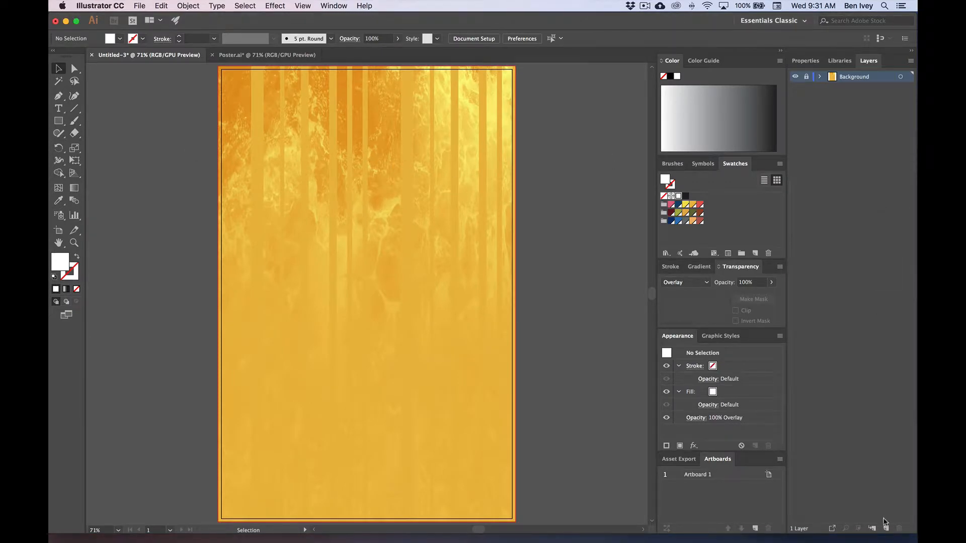
click(886, 529)
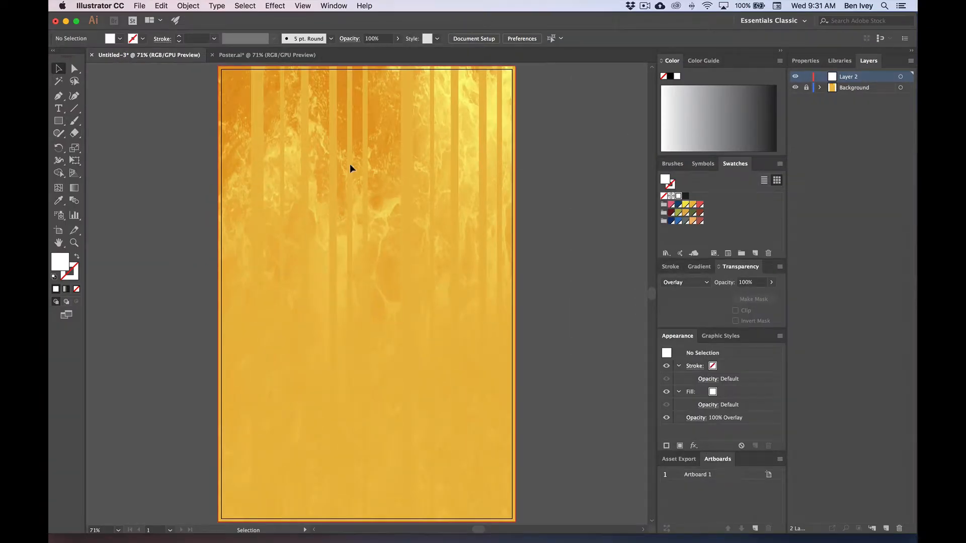
click(146, 8)
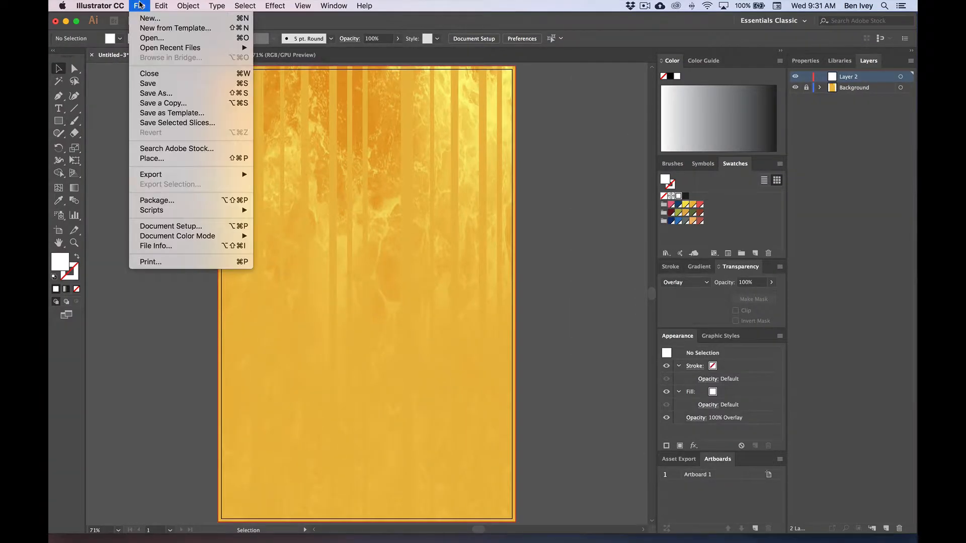
click(174, 158)
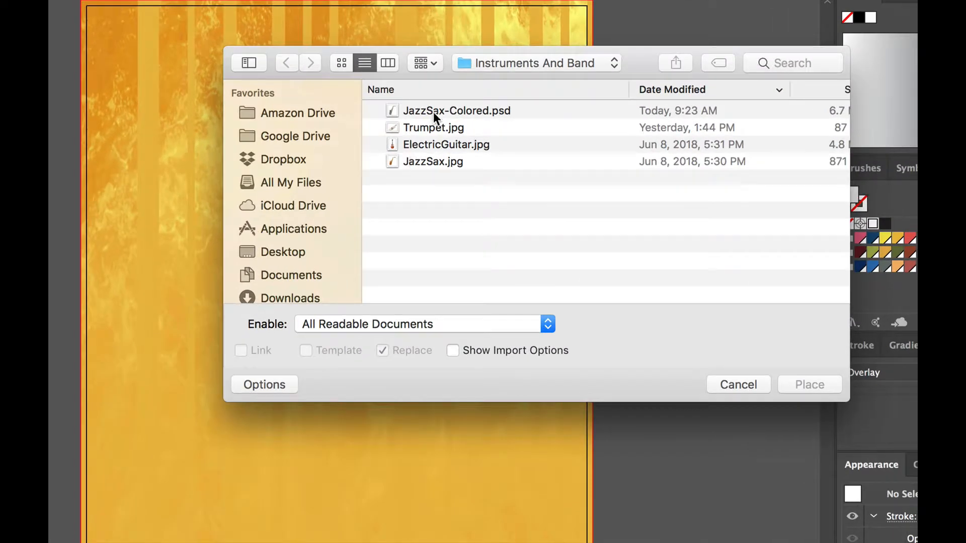
click(415, 131)
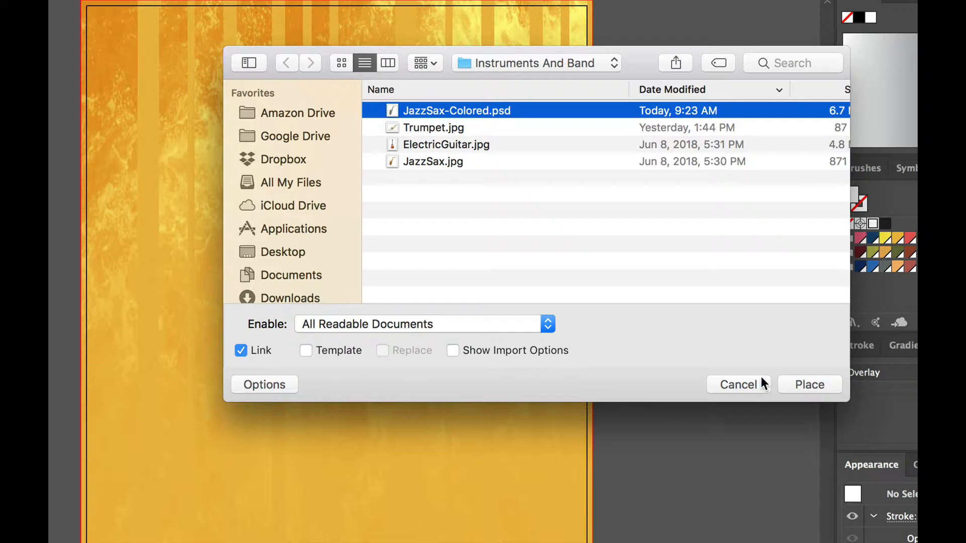
click(800, 379)
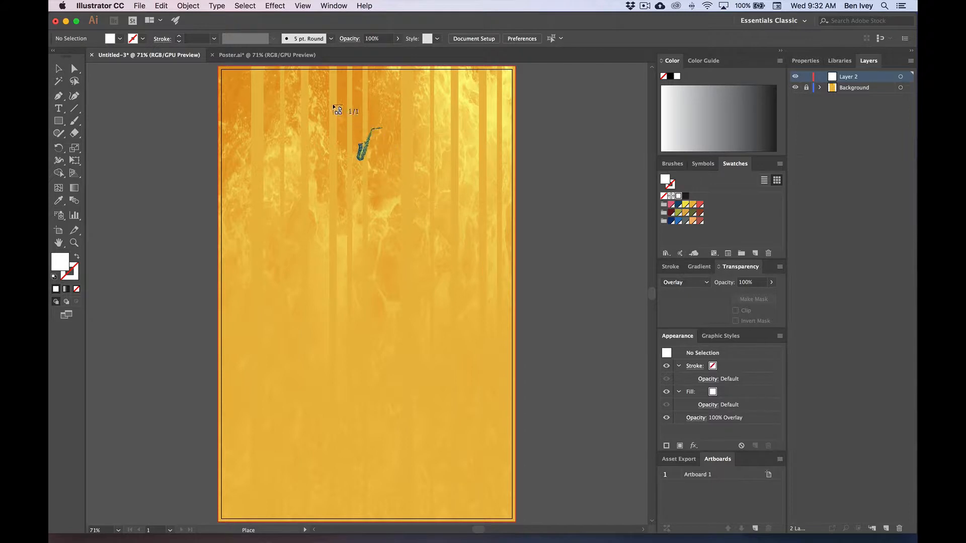
drag(314, 94, 618, 439)
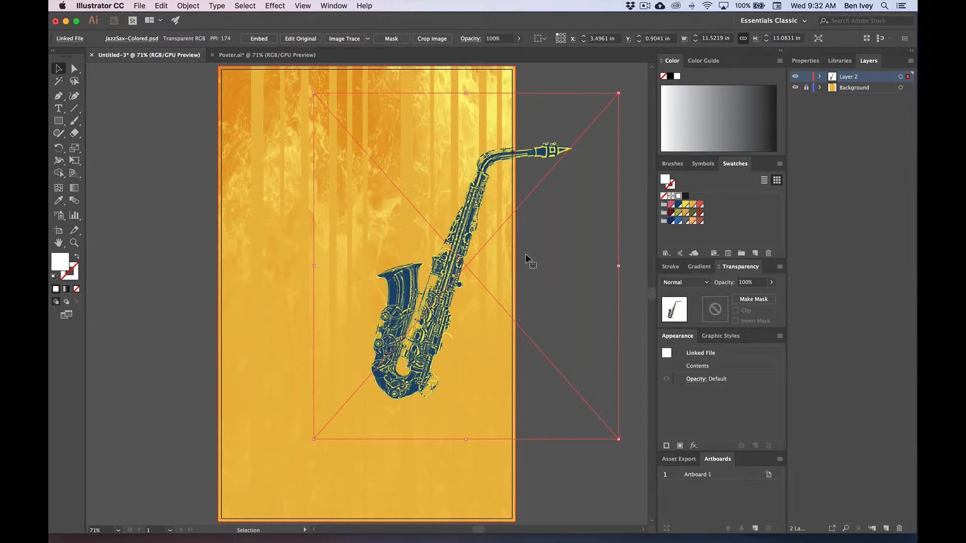
Enlarge the saxophone to about 24.6 by 26.5 in, rotate it counterclockwise until upright, and position it along the poster's right edge
key(super+minus)
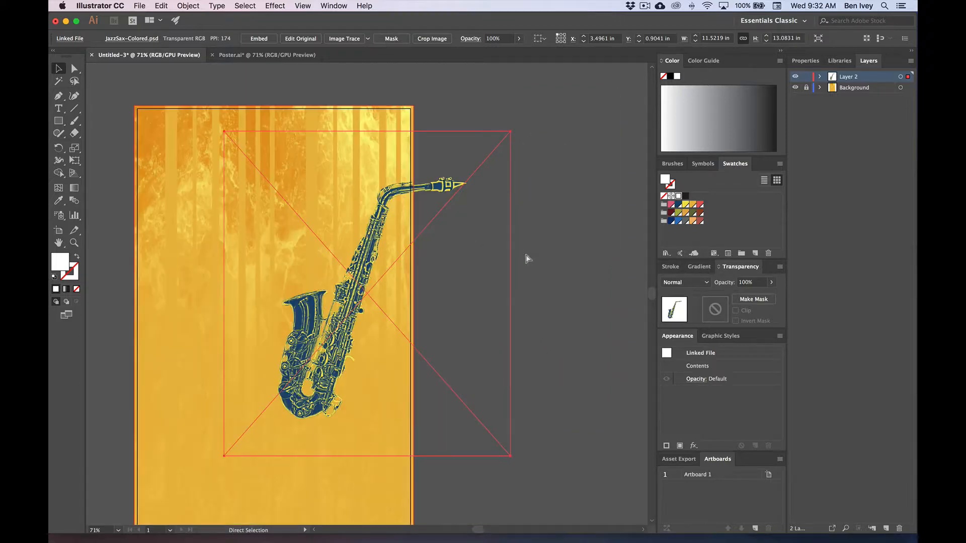
drag(515, 132, 611, 141)
scroll(507, 255, down, 5)
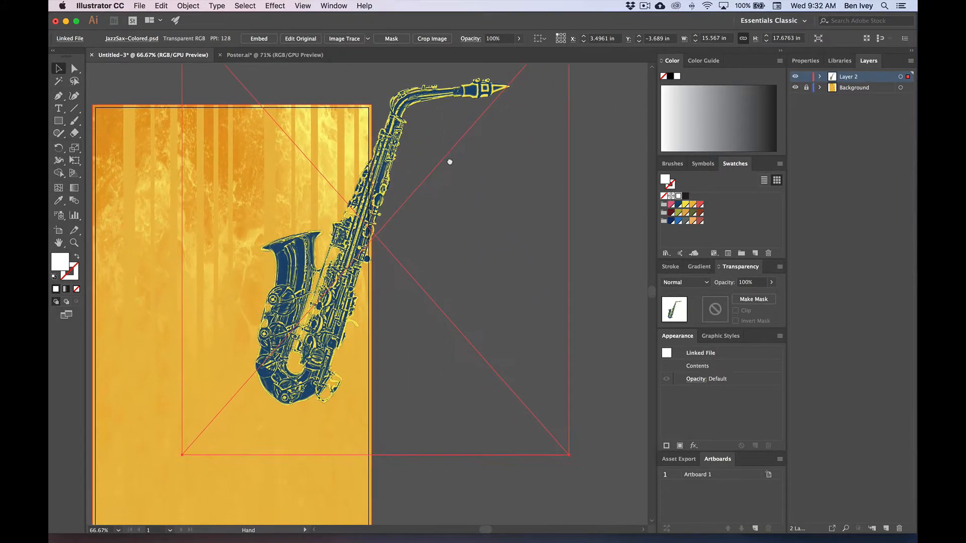
drag(572, 437, 617, 489)
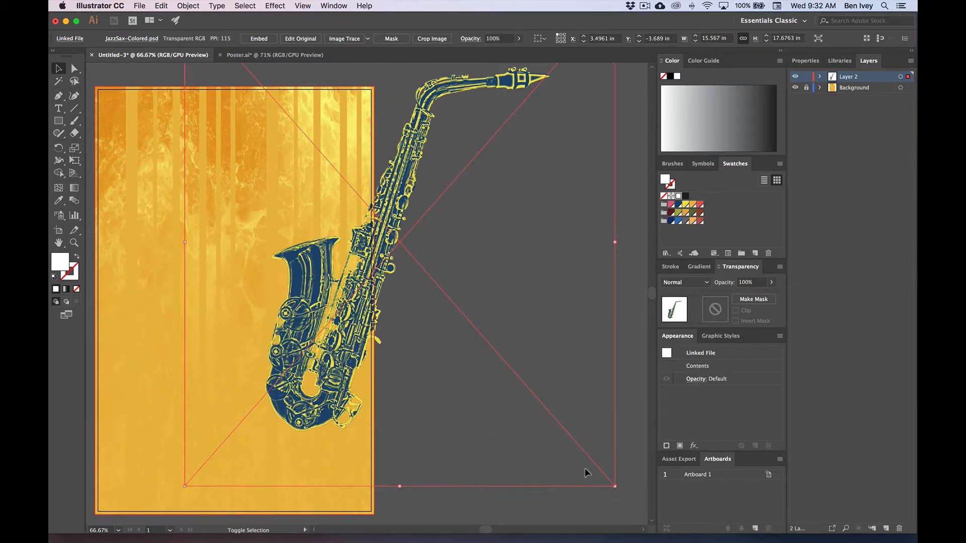
drag(179, 242, 225, 280)
key(super+minus)
drag(162, 160, 112, 127)
drag(323, 264, 320, 303)
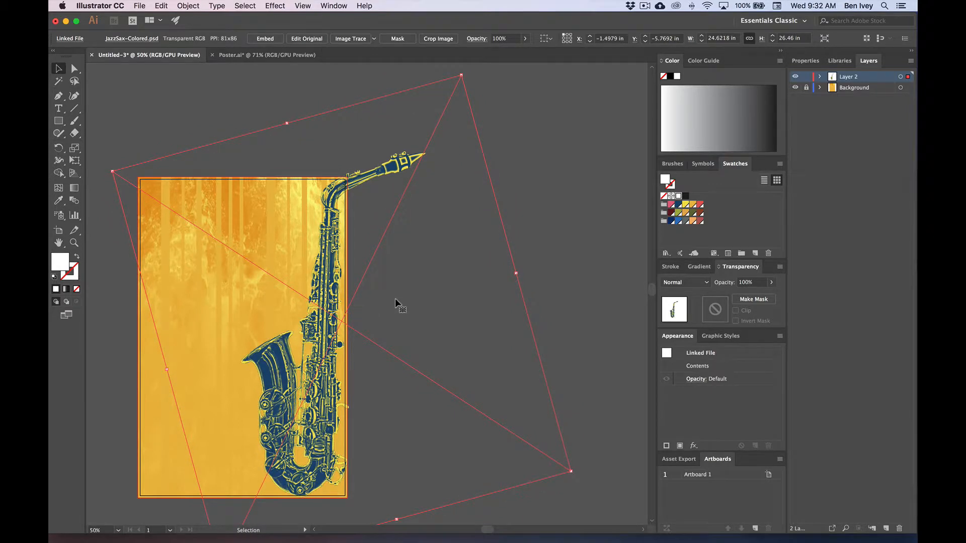
scroll(395, 298, left, 5)
scroll(394, 298, down, 3)
click(190, 287)
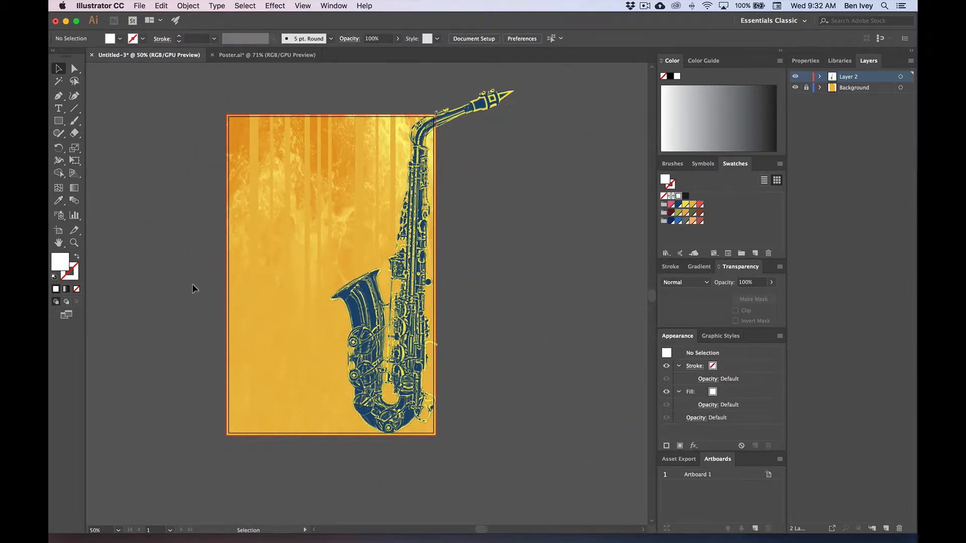
Scale the saxophone down slightly to about 24.05 by 25.85 in and nudge it so its base sits inside the poster's bottom edge
click(370, 318)
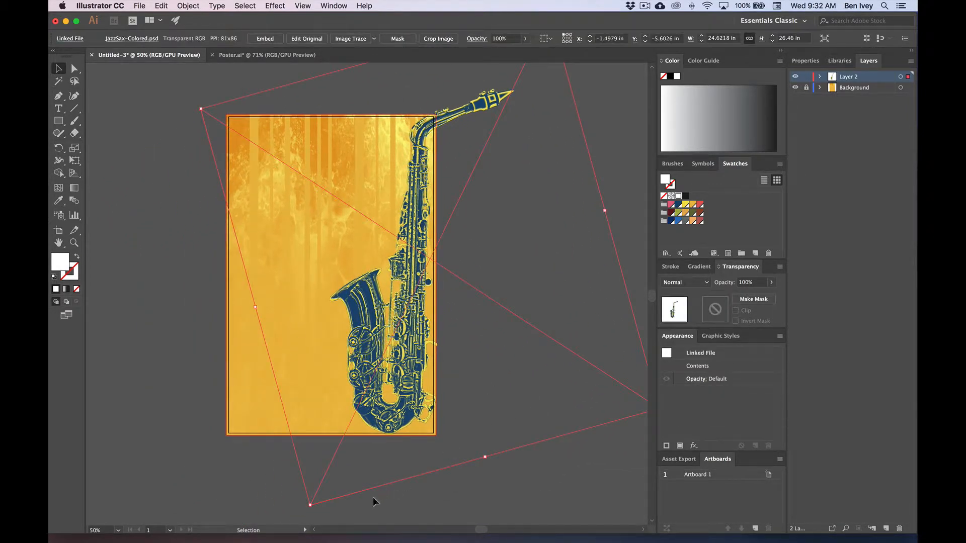
drag(308, 505, 310, 499)
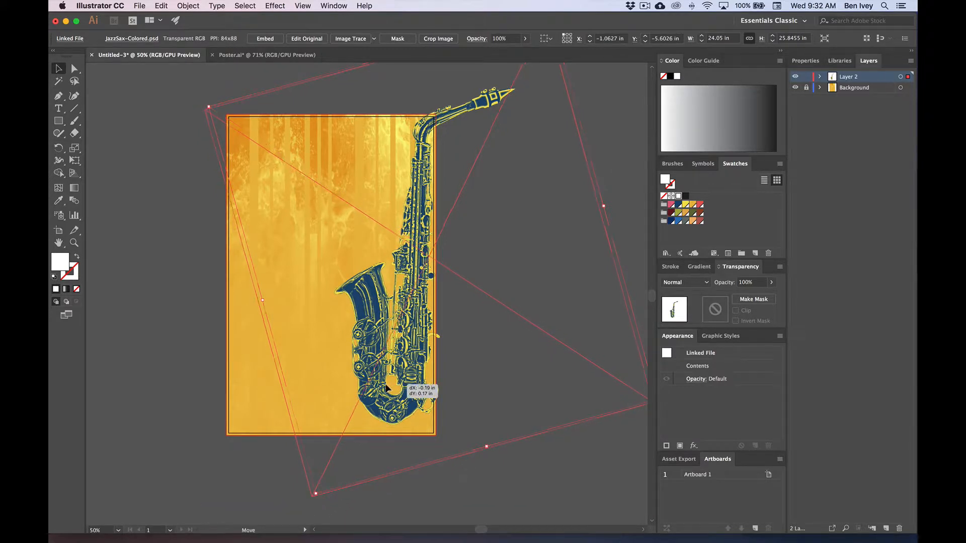
click(161, 354)
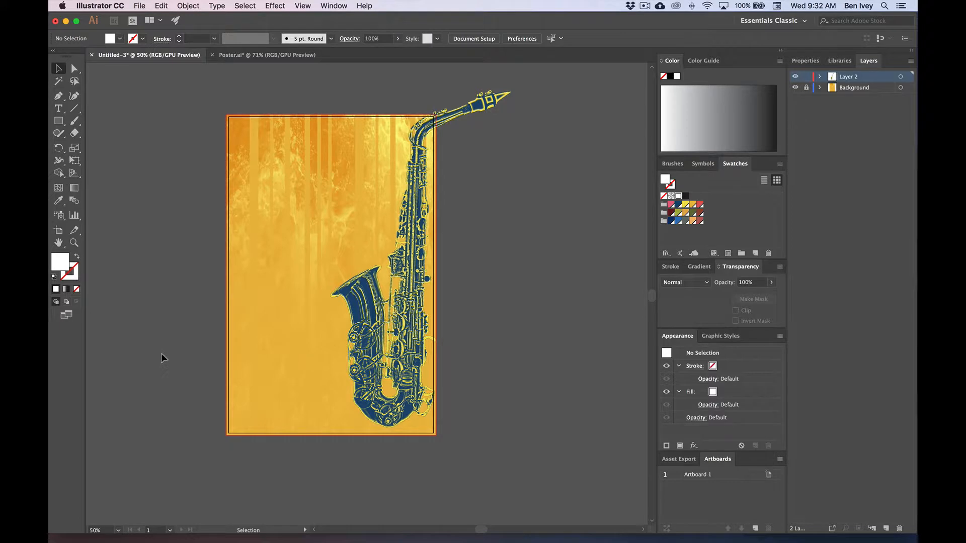
Fit the artboard in view and save the jazz poster document
key(super+0)
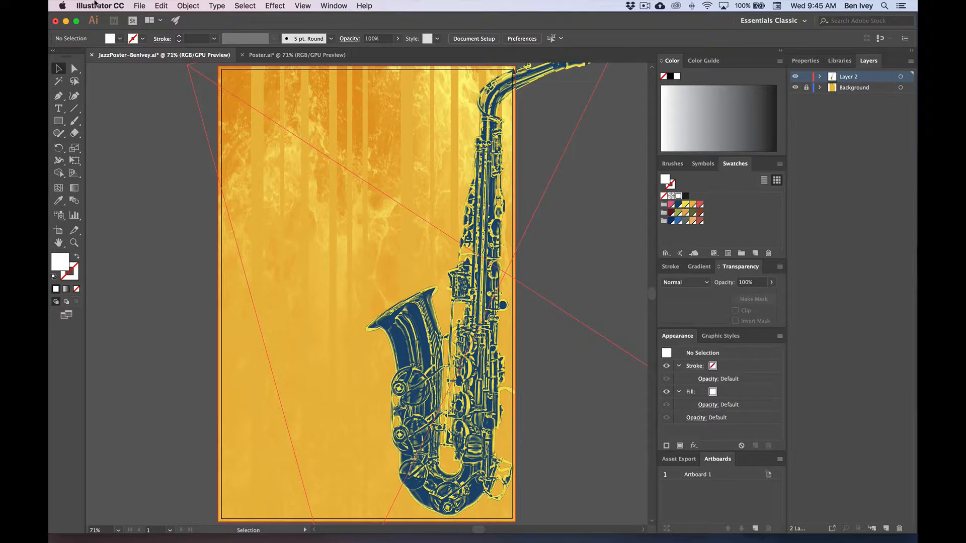
click(139, 6)
click(166, 83)
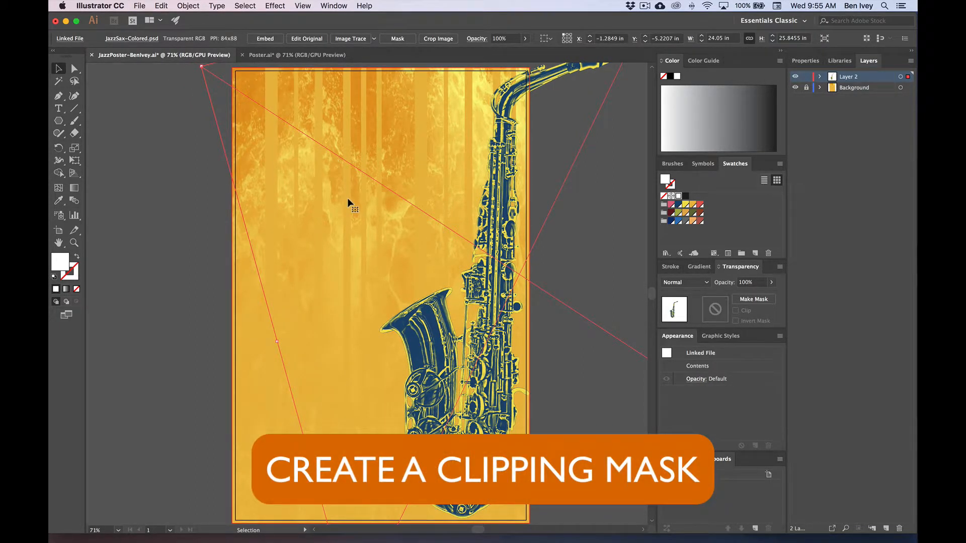
Load all five images from the Venue Photos folder for placing as embedded files, with Link turned off
scroll(348, 202, left, 10)
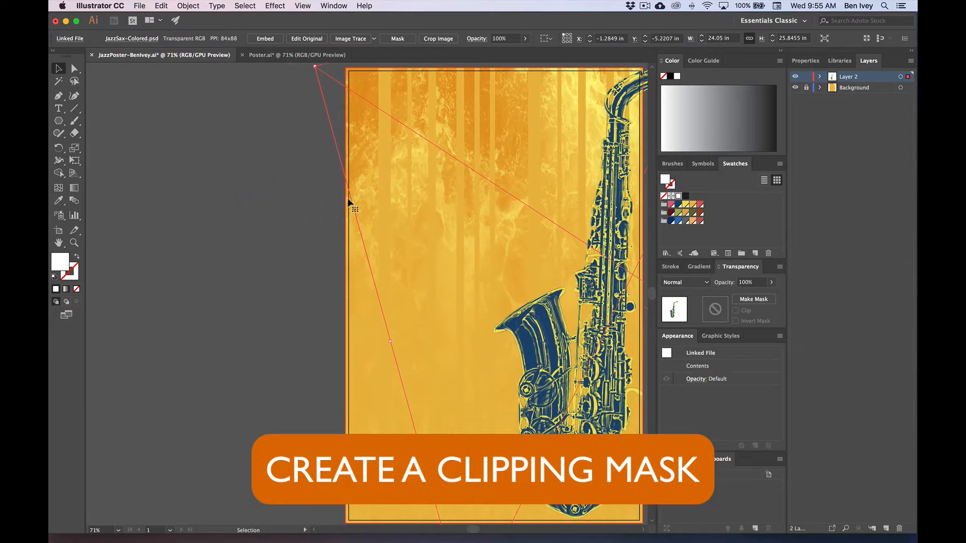
click(219, 206)
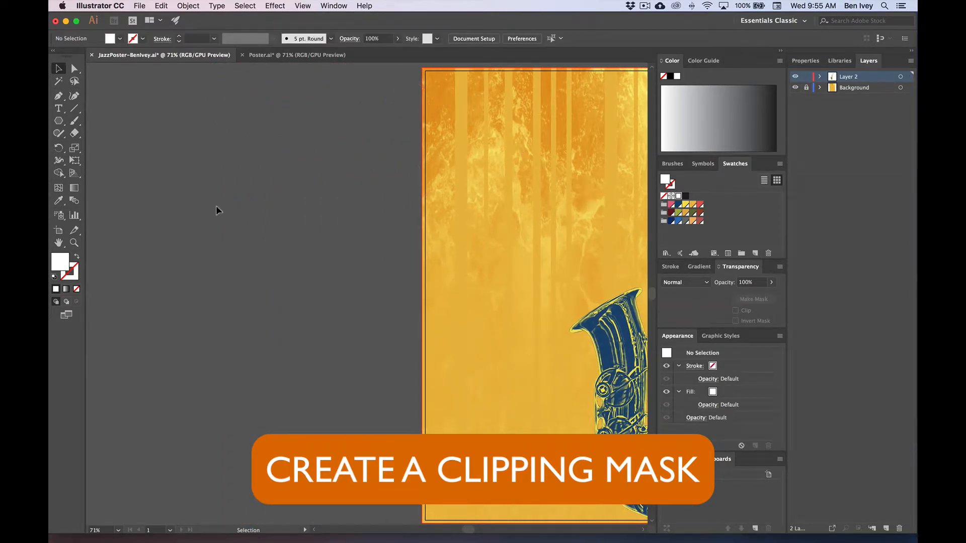
click(139, 5)
click(177, 156)
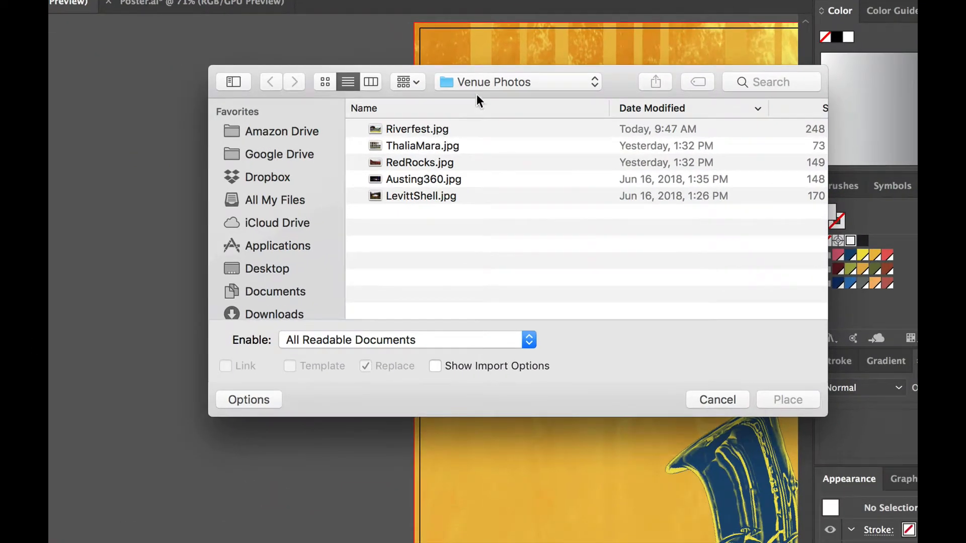
click(459, 103)
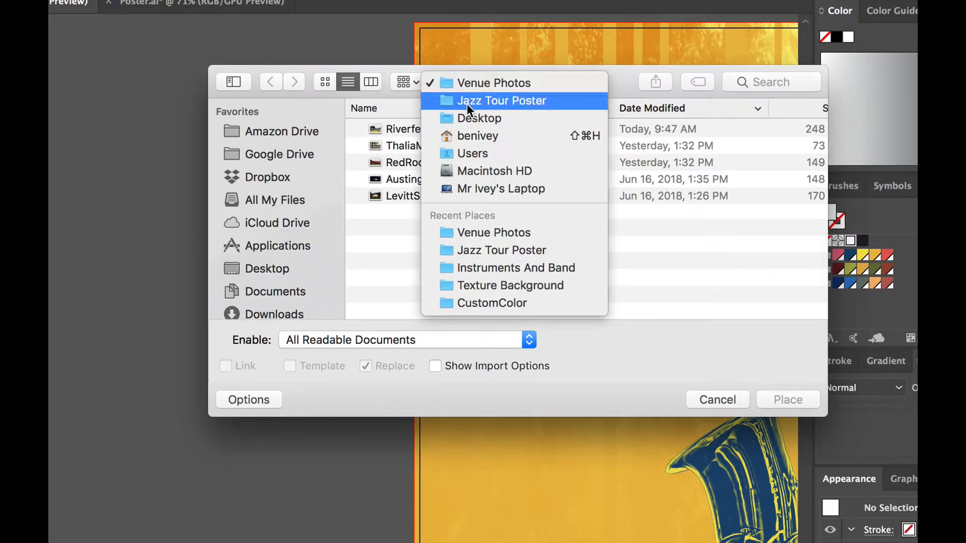
click(400, 219)
drag(464, 230, 380, 123)
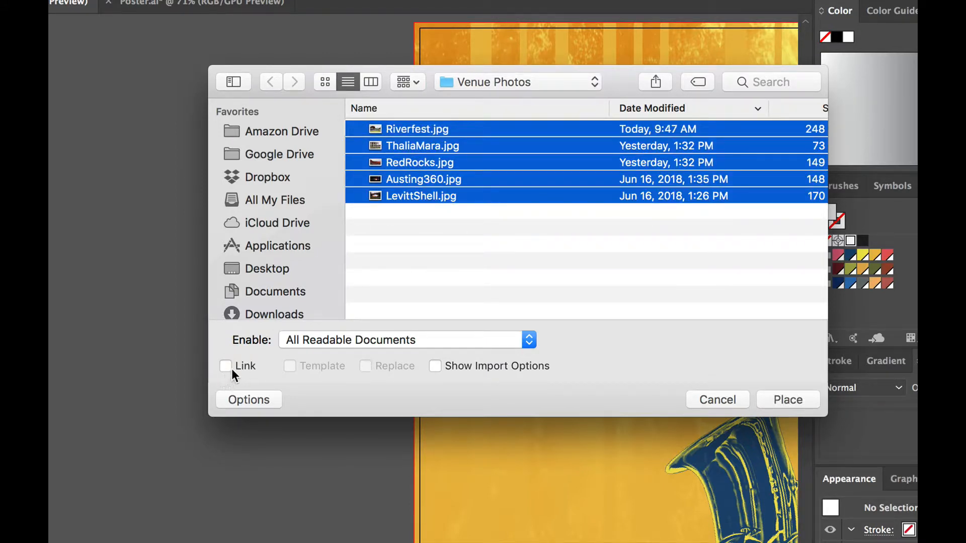
click(788, 400)
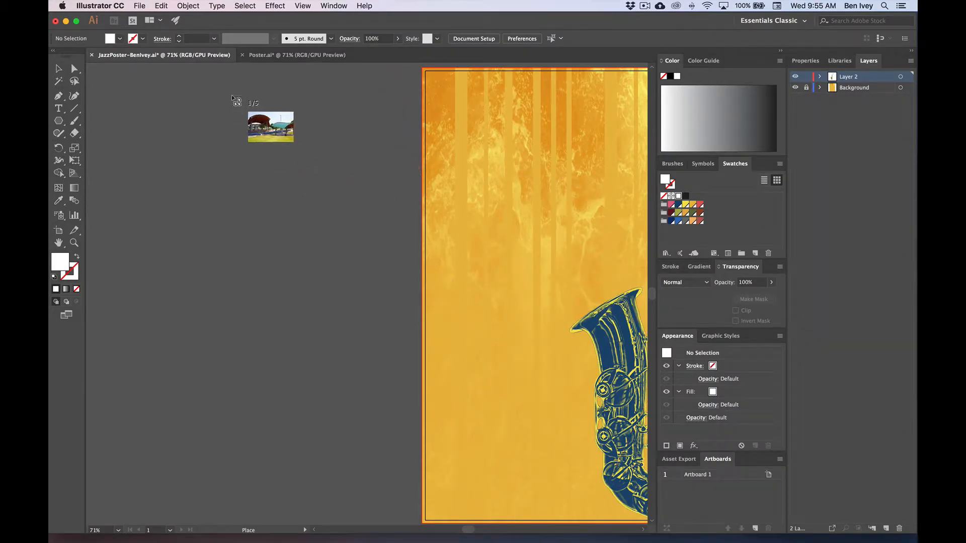
Place the Riverfest, ThaliaMara, RedRocks, Austing360 and LevittShell photos in a column on the empty canvas left of the poster
drag(165, 76, 285, 157)
drag(162, 168, 289, 250)
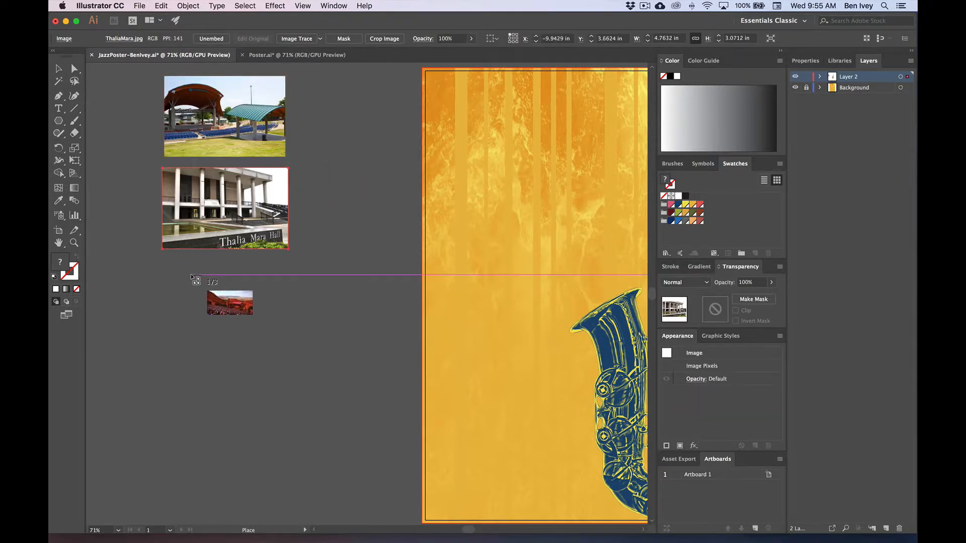
drag(167, 263, 297, 332)
drag(162, 341, 298, 409)
drag(160, 424, 309, 505)
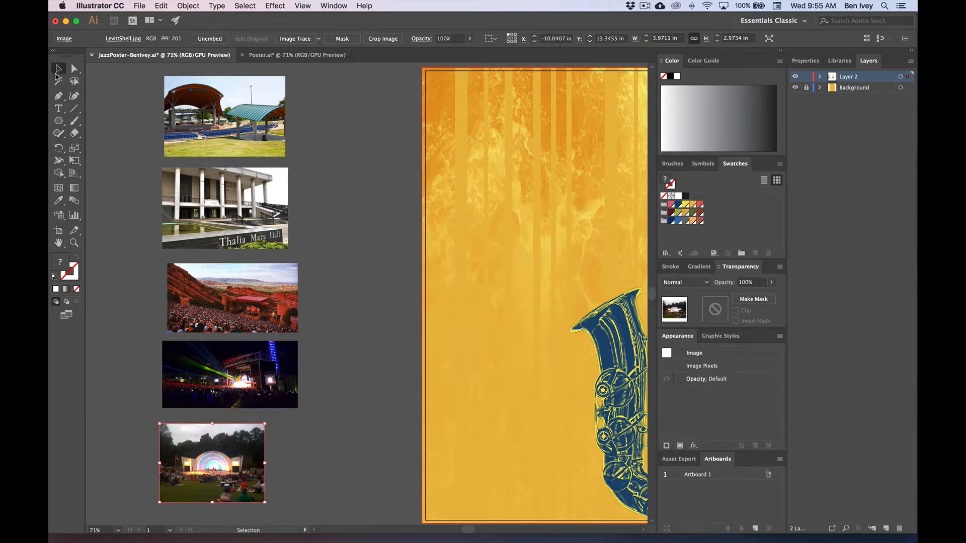
click(113, 118)
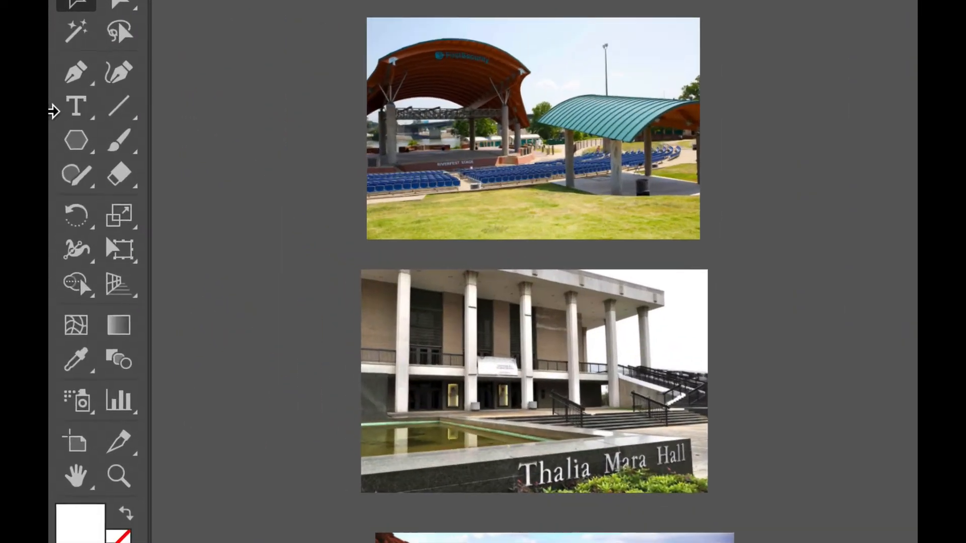
Draw a white six-sided polygon about 2.35 by 2.03 in on the empty canvas beside the Riverfest photo
click(78, 142)
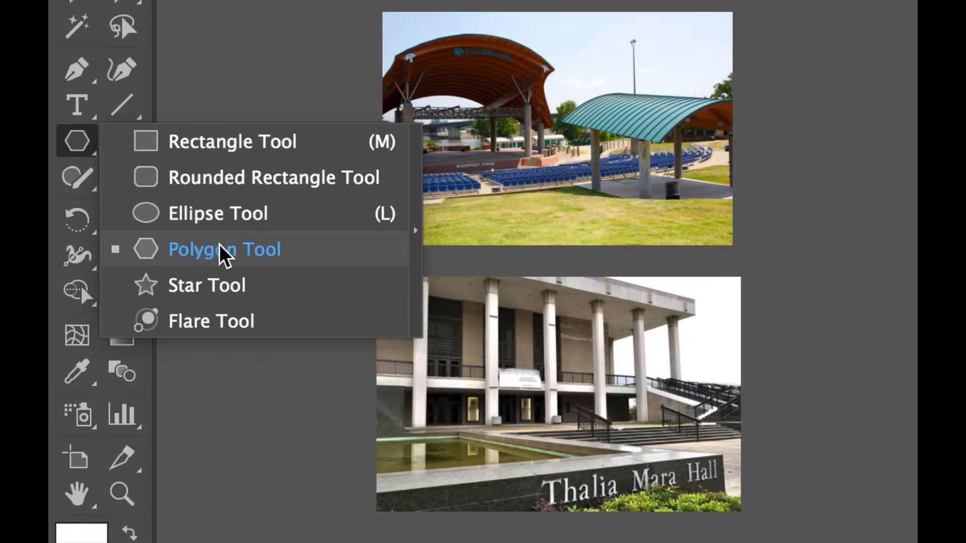
click(204, 250)
drag(236, 106, 294, 162)
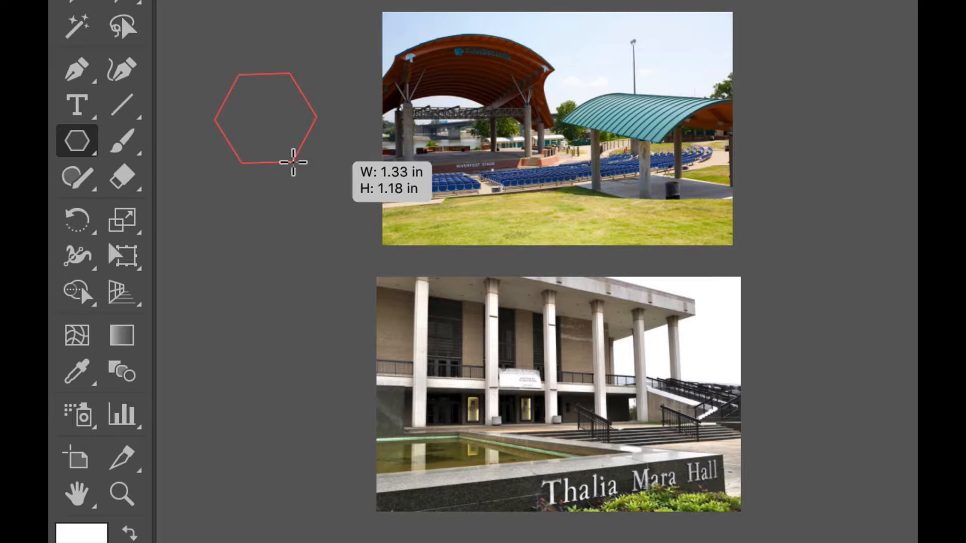
key(Up)
key(Up)
key(Up)
key(Up)
key(Down)
key(Down)
key(Down)
key(Down)
key(Down)
key(Down)
key(Down)
key(Up)
key(Up)
key(Up)
drag(293, 162, 320, 192)
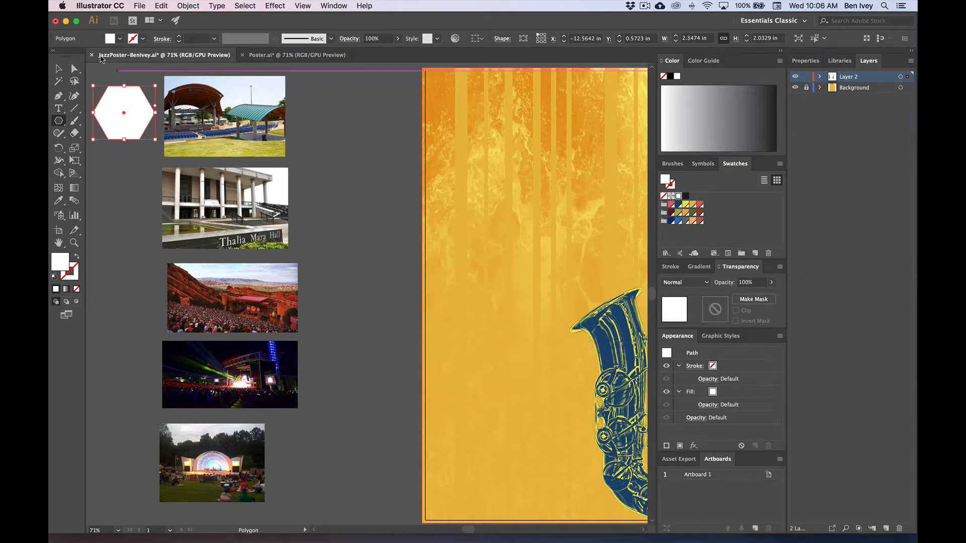
Move the hexagon onto the Riverfest photo and enlarge it to about 2.72 by 2.36 in
key(v)
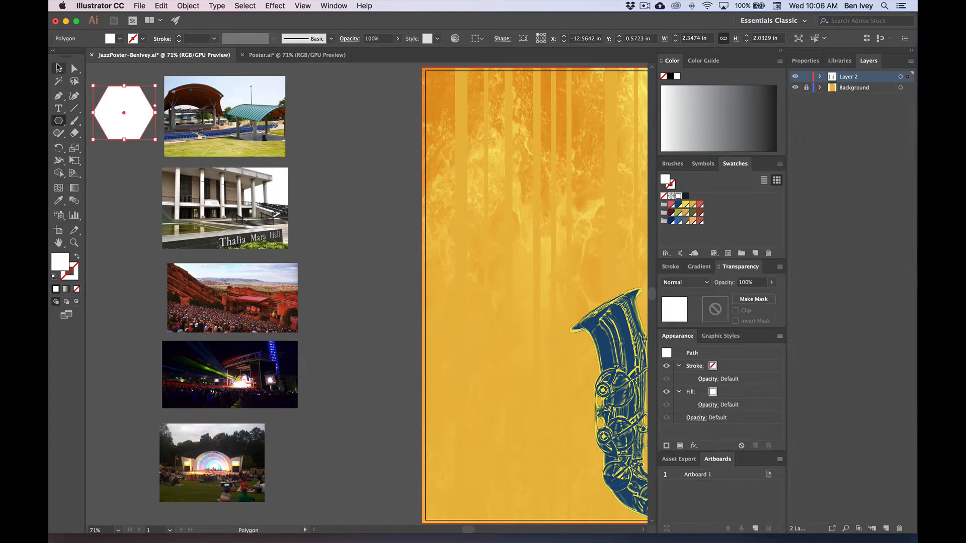
drag(117, 111, 269, 120)
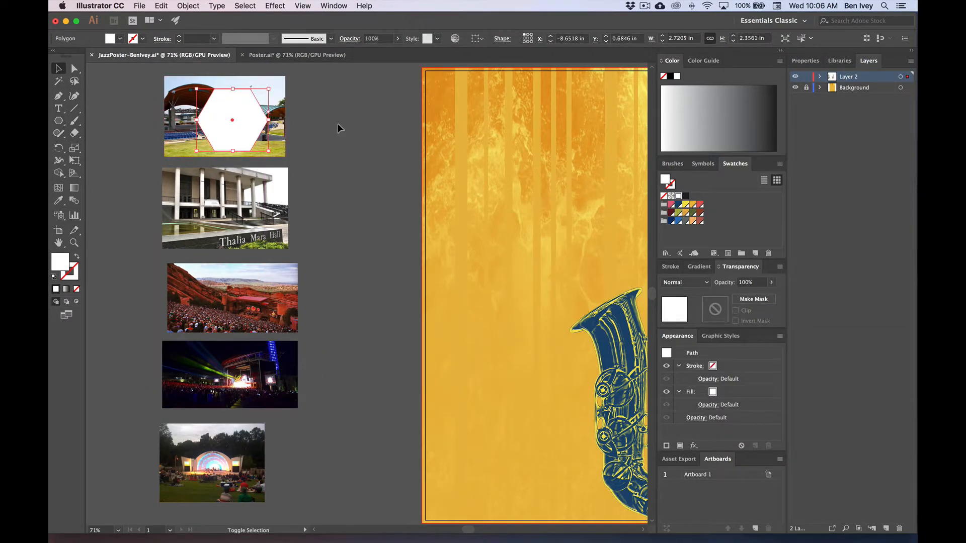
click(296, 130)
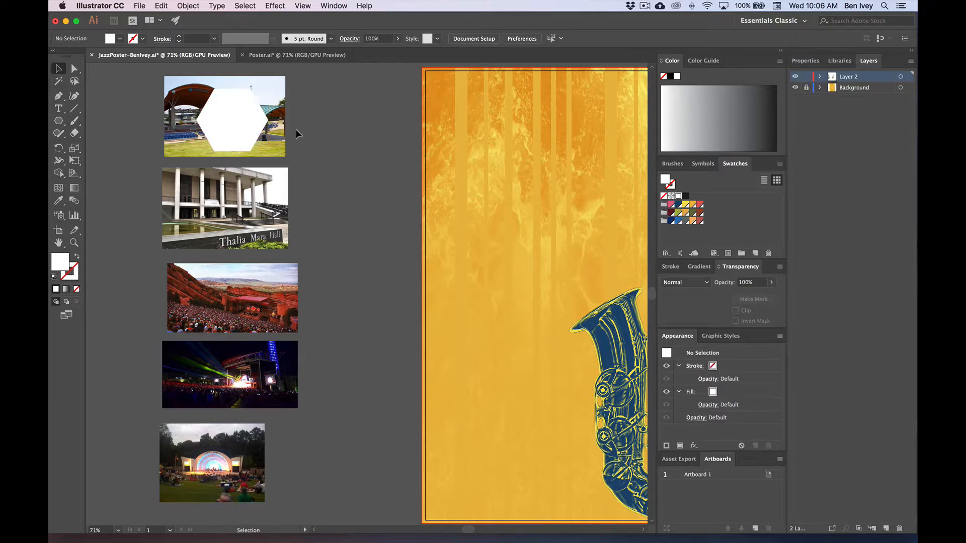
Duplicate the hexagon onto the ThaliaMara, RedRocks, Austing360 and LevittShell photos, one copy over each
click(226, 121)
key(a)
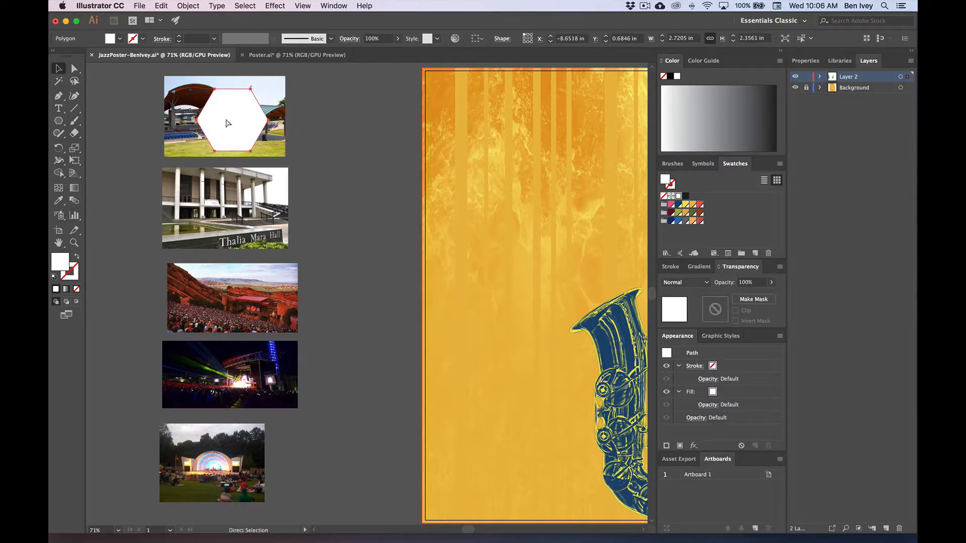
key(super+v)
drag(367, 287, 236, 450)
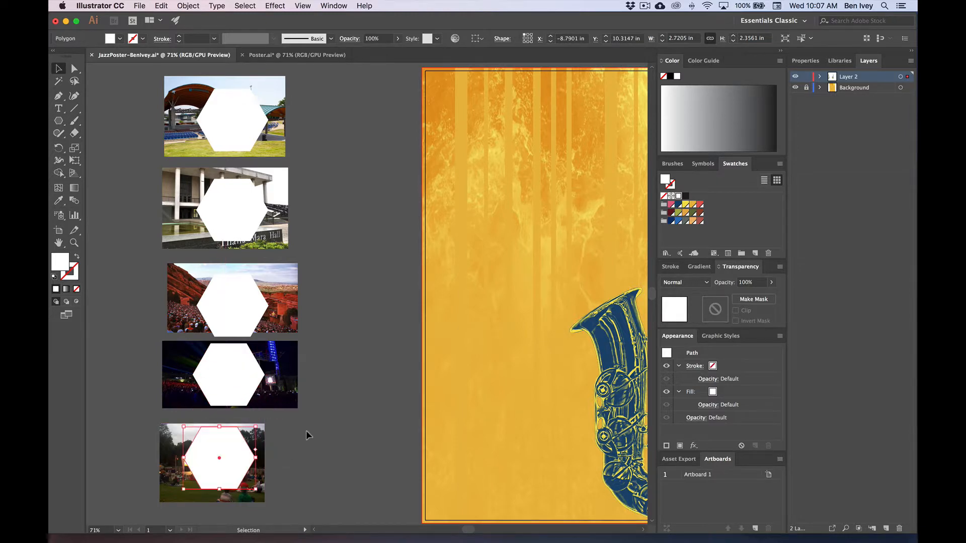
click(345, 248)
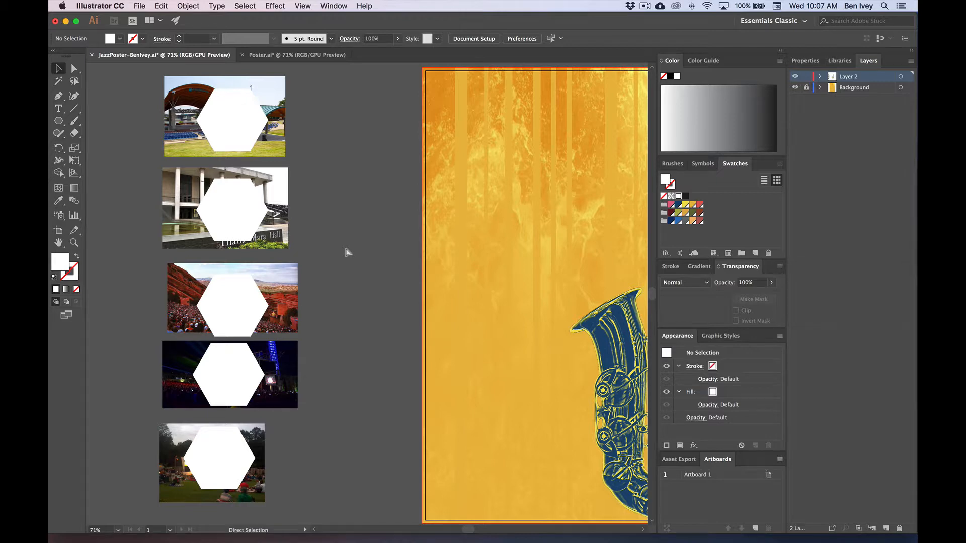
Make a clipping mask from the Riverfest photo and its hexagon, and shift the clipped group slightly up and left
key(super+equal)
key(super+equal)
key(space)
drag(251, 150, 483, 428)
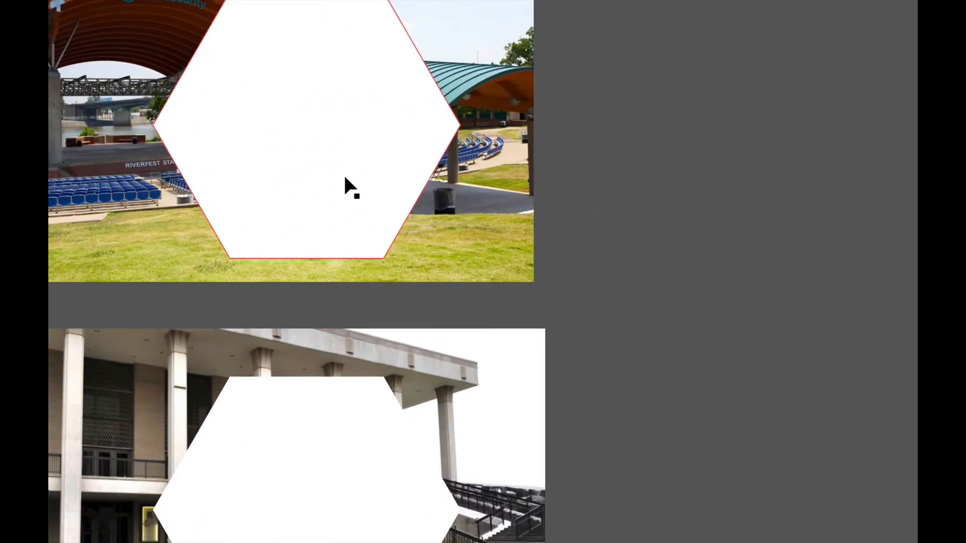
click(345, 179)
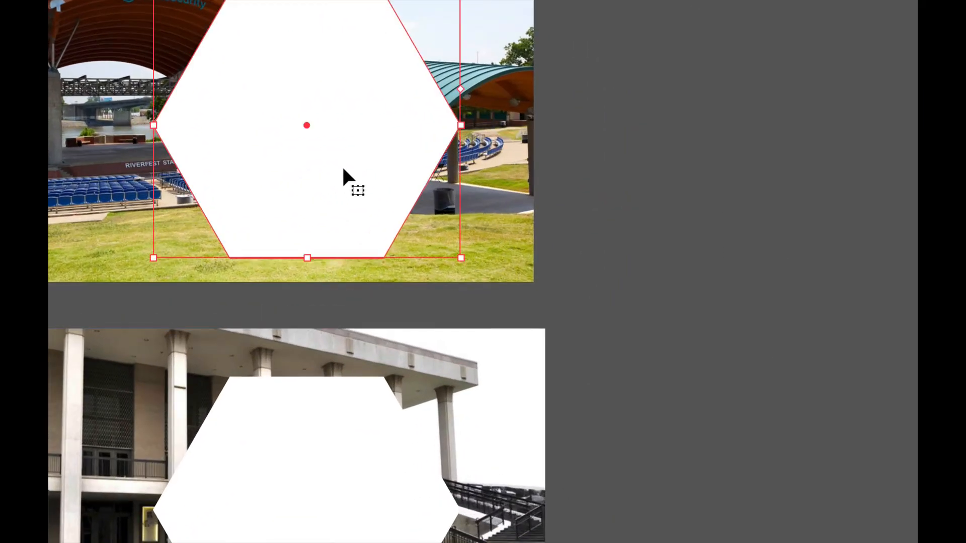
click(497, 199)
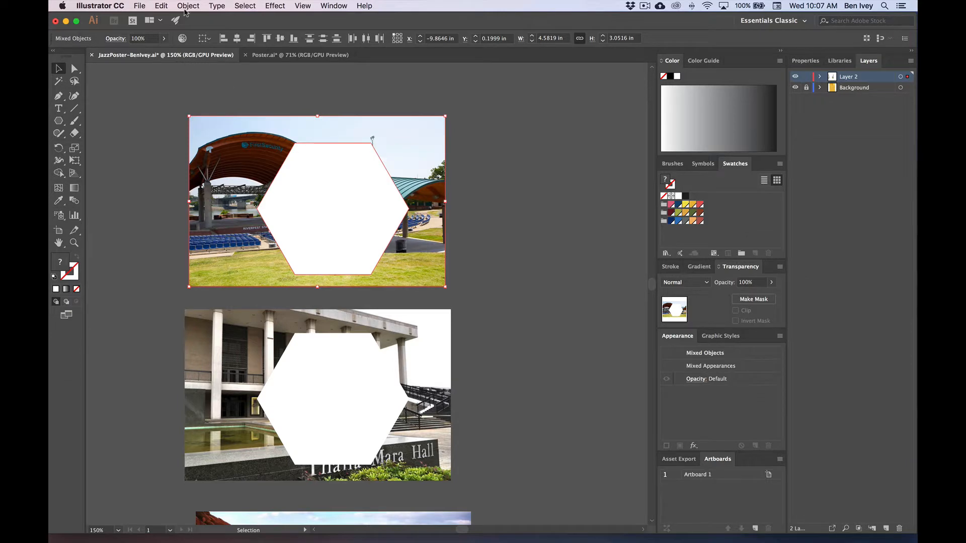
click(190, 5)
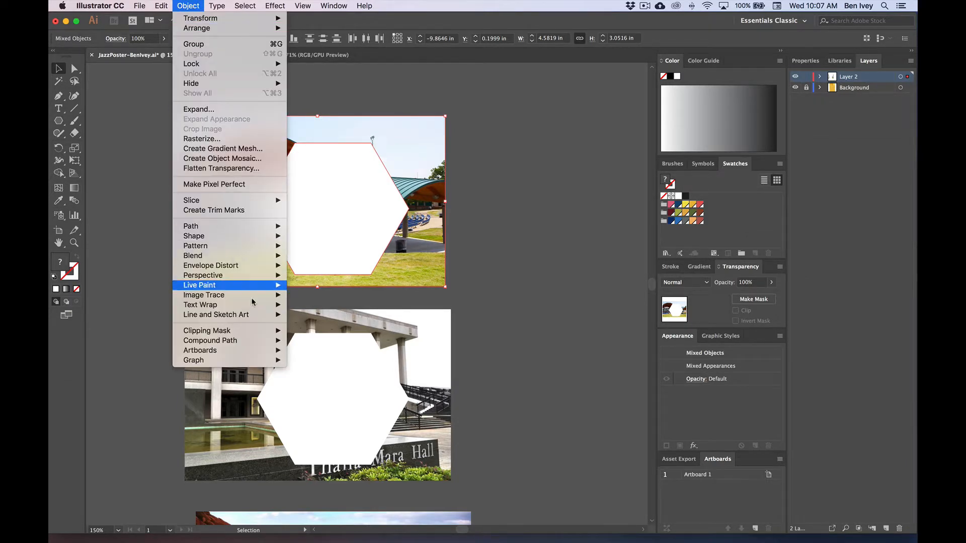
mouse_move(254, 333)
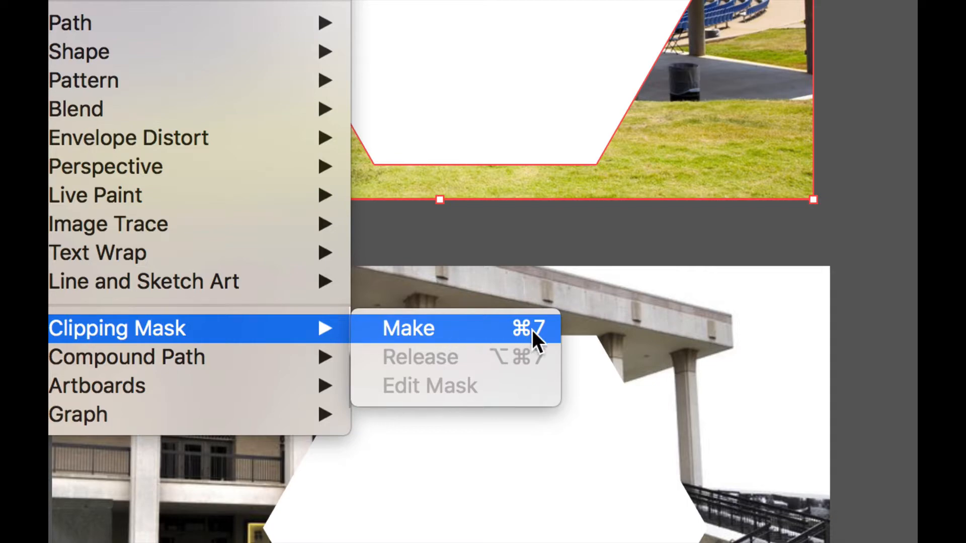
click(516, 330)
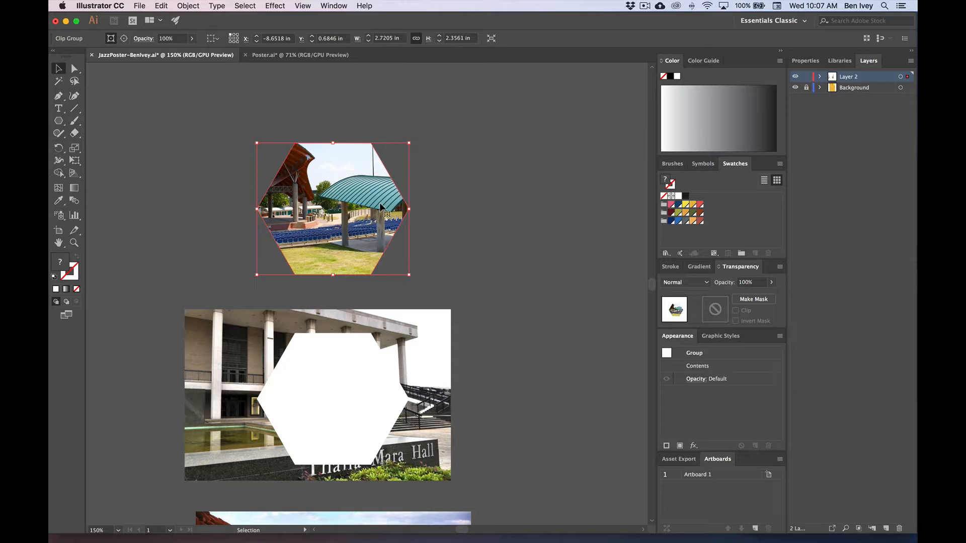
click(502, 210)
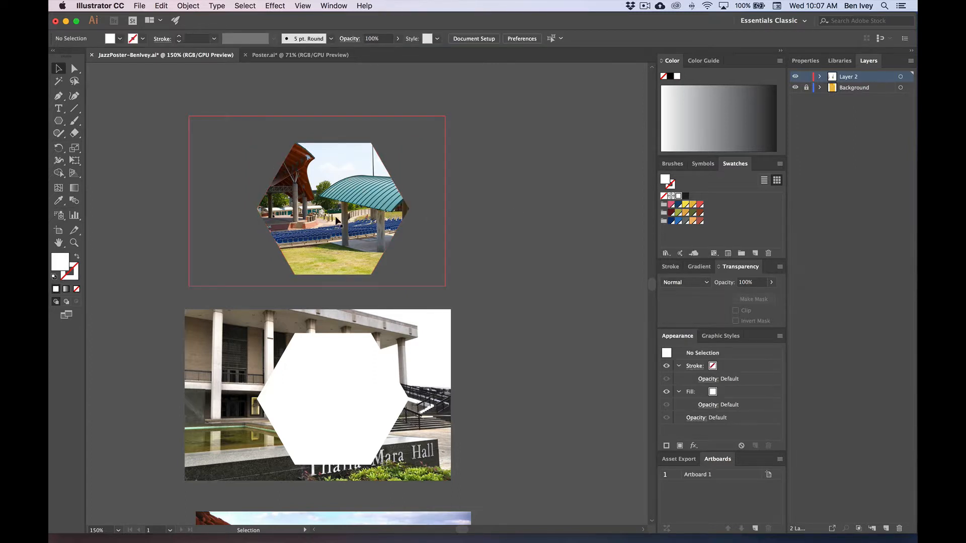
drag(401, 208, 302, 182)
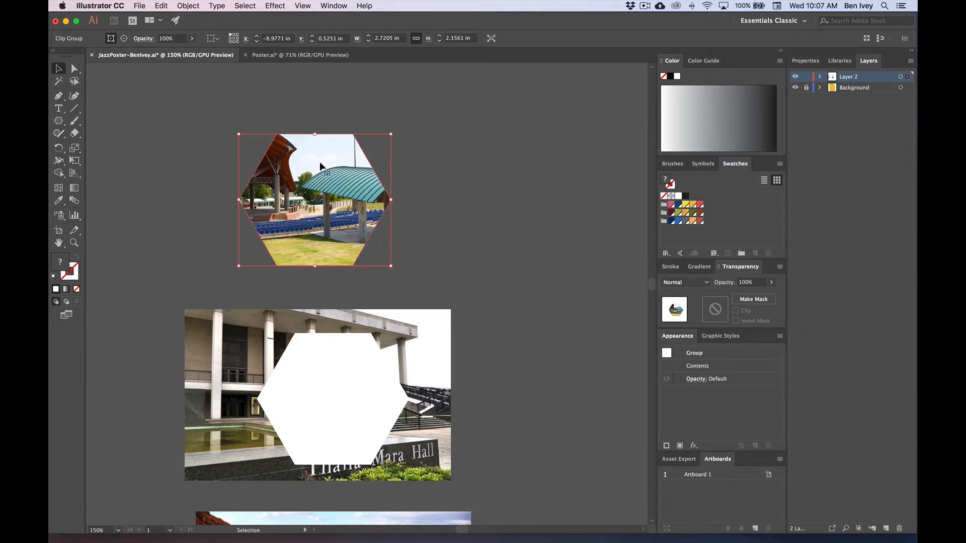
click(502, 167)
Isolate the Riverfest clip group and scale the photo to about 3.75 by 2.5 in, positioned so the stage roof fills the hexagon
click(322, 180)
double_click(298, 164)
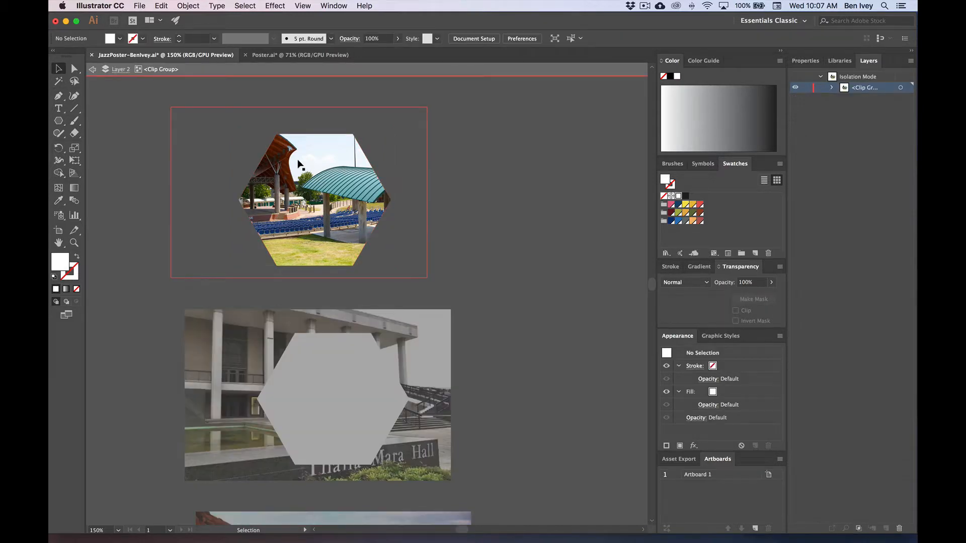
click(298, 166)
drag(298, 166, 327, 163)
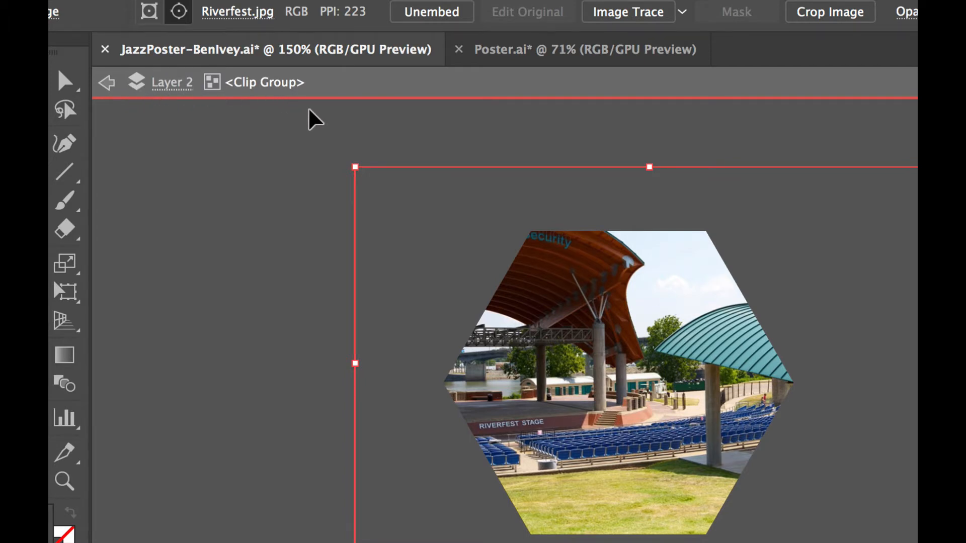
drag(542, 254, 585, 281)
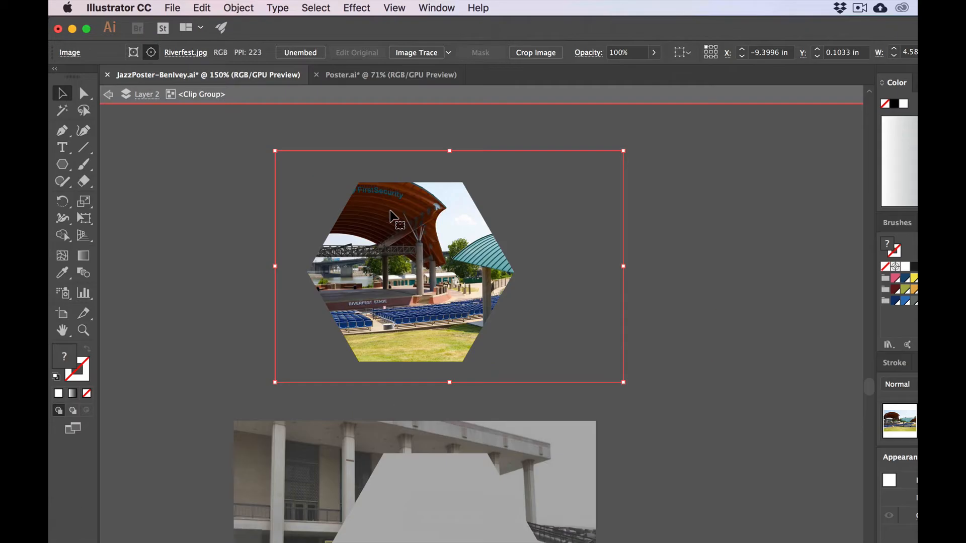
drag(275, 150, 315, 177)
drag(469, 282, 455, 270)
mouse_move(323, 214)
mouse_down()
mouse_move(294, 211)
mouse_move(360, 246)
mouse_move(356, 215)
mouse_move(413, 231)
mouse_move(334, 222)
mouse_move(502, 303)
mouse_move(508, 287)
mouse_move(263, 189)
mouse_move(317, 208)
mouse_up()
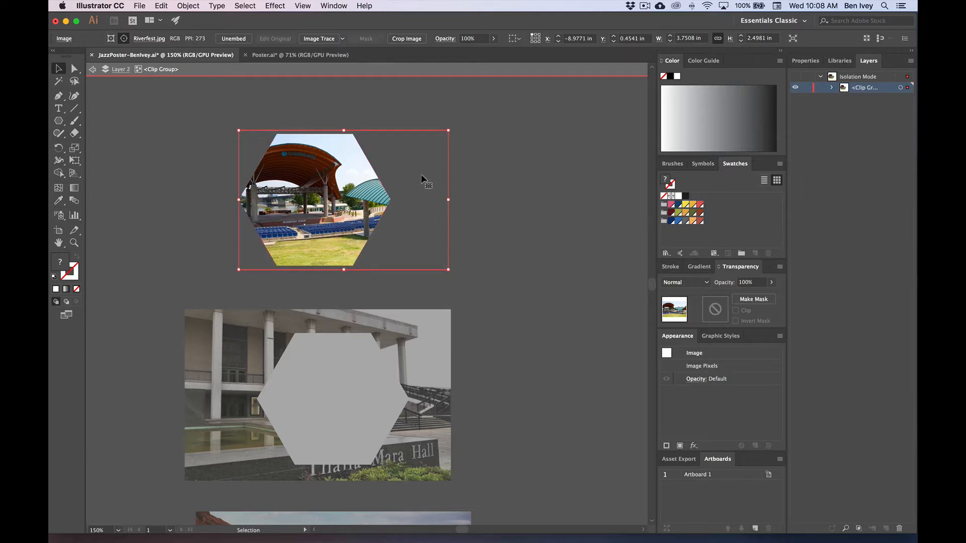
double_click(143, 133)
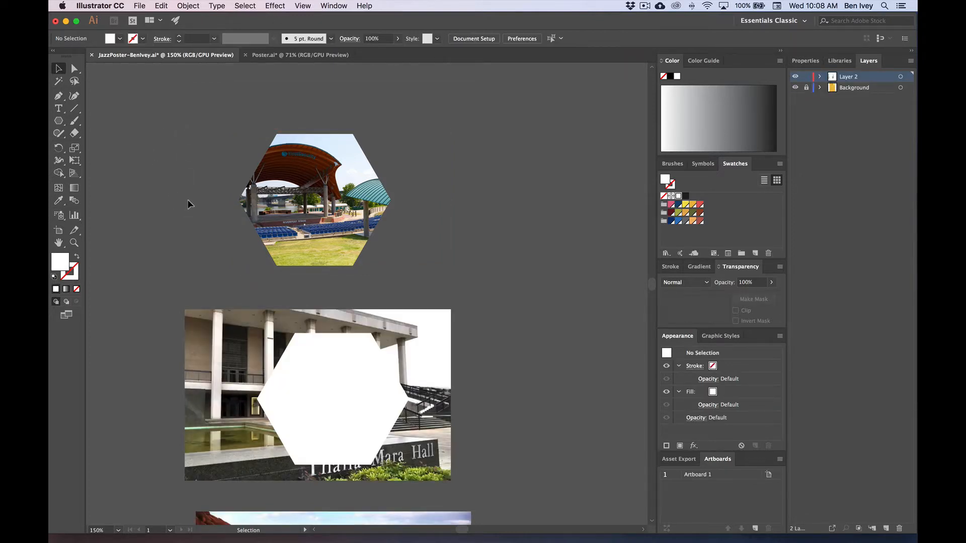
Make a clipping mask from the ThaliaMara photo and the hexagon on top of it
scroll(188, 201, down, 6)
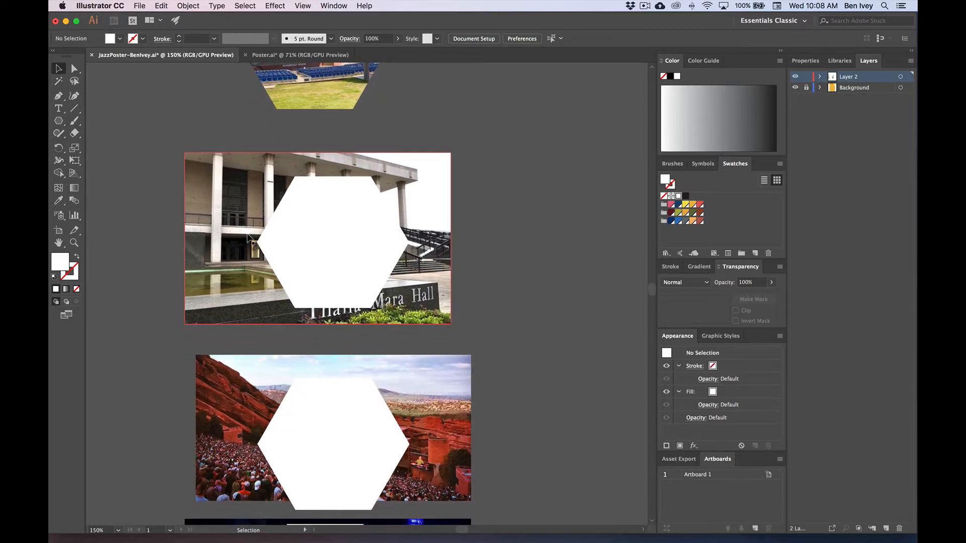
drag(247, 256, 348, 303)
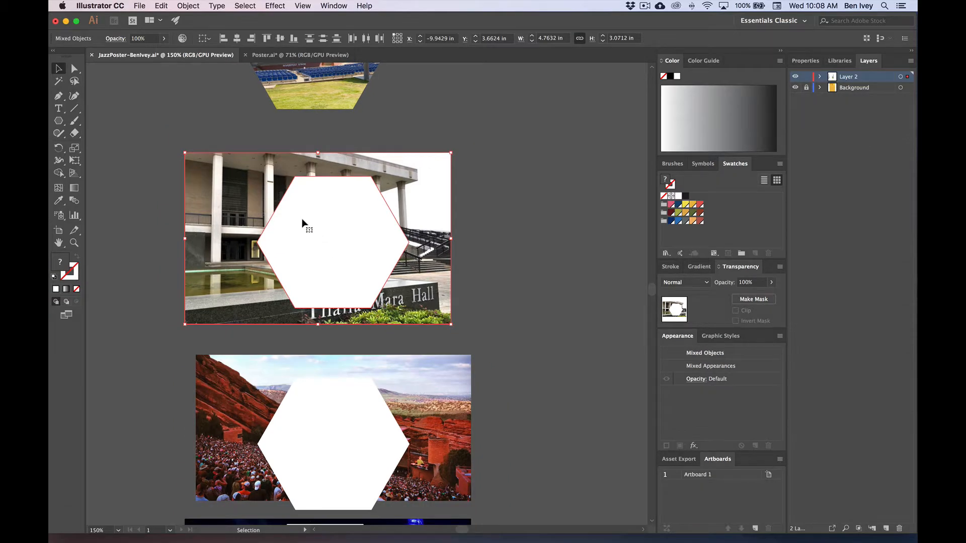
click(188, 5)
mouse_move(246, 331)
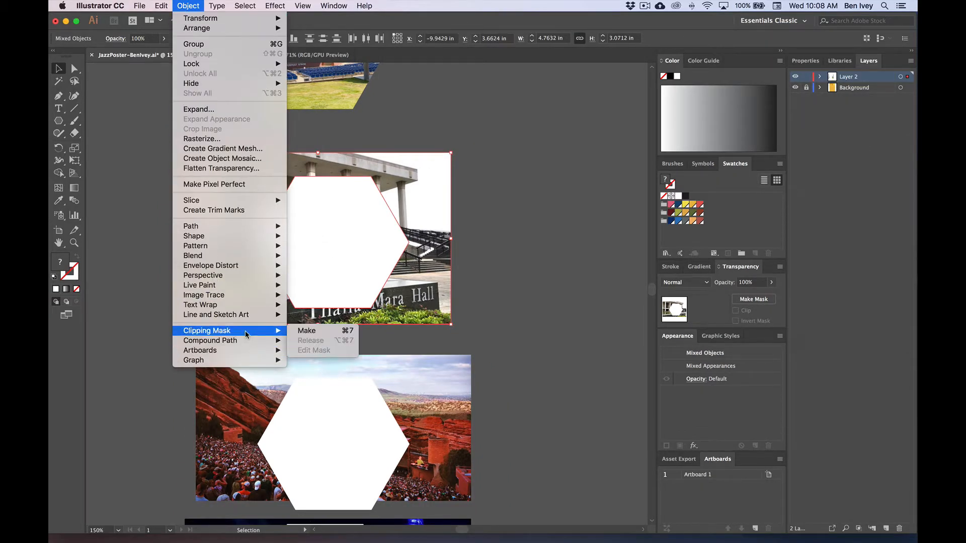
click(320, 331)
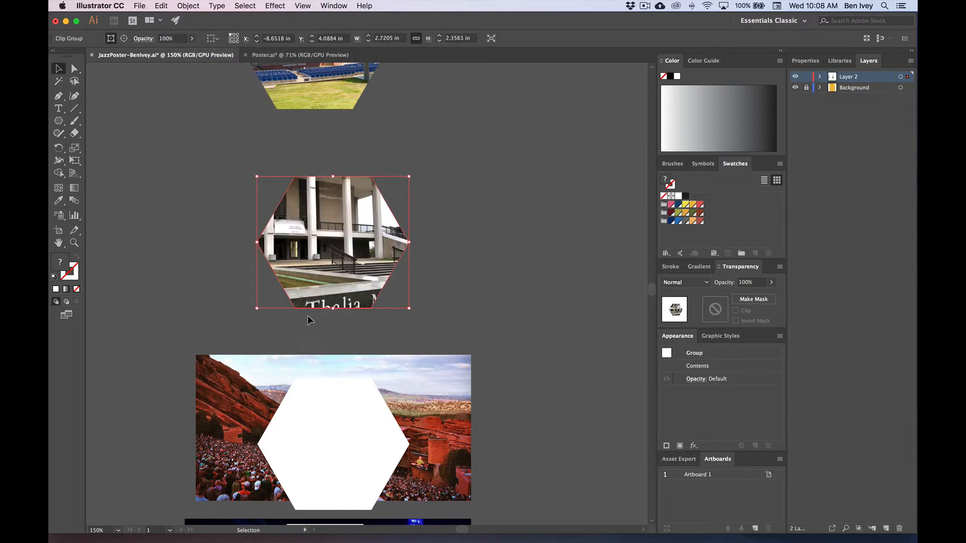
click(430, 262)
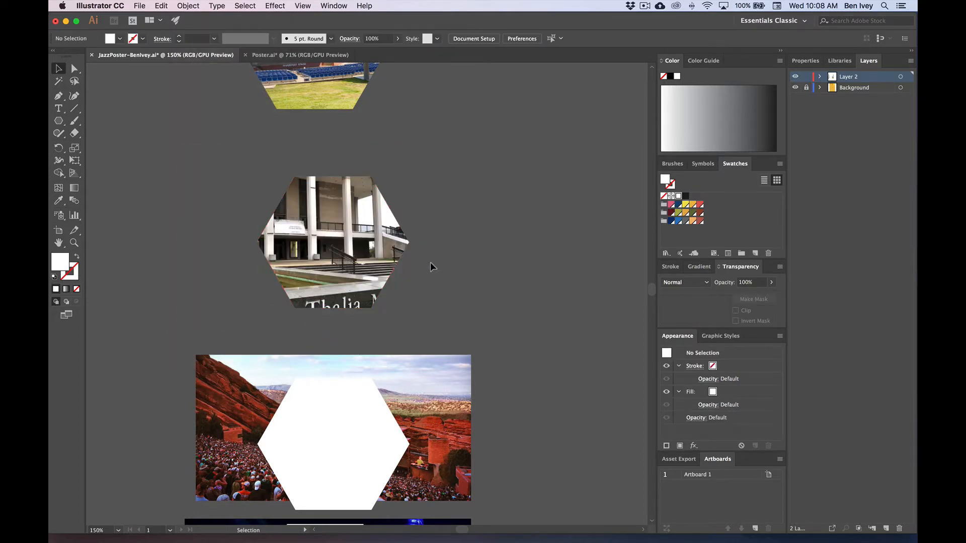
Isolate the ThaliaMara clip group, then scale down and shift the photo so the columns and Thalia Mara lettering sit inside the hexagon
double_click(354, 260)
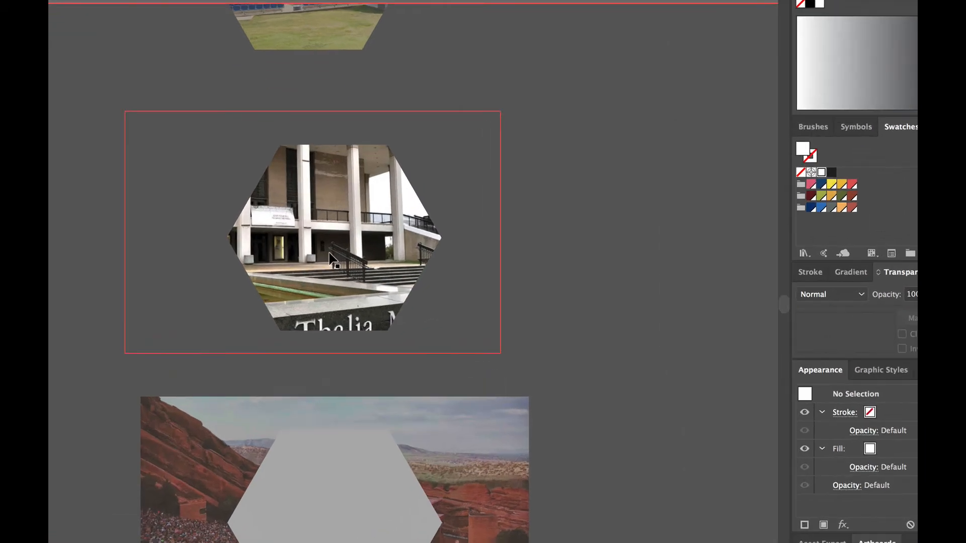
click(336, 259)
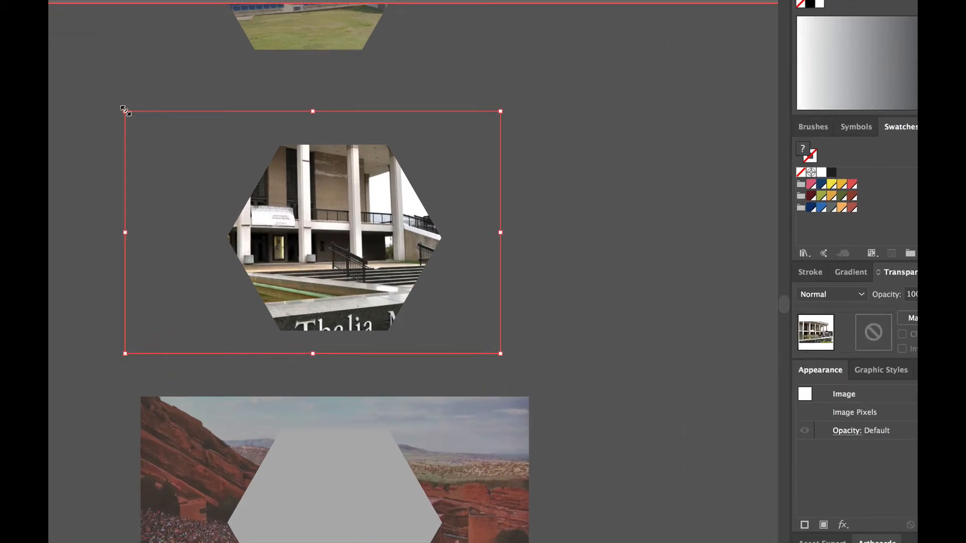
drag(125, 111, 172, 143)
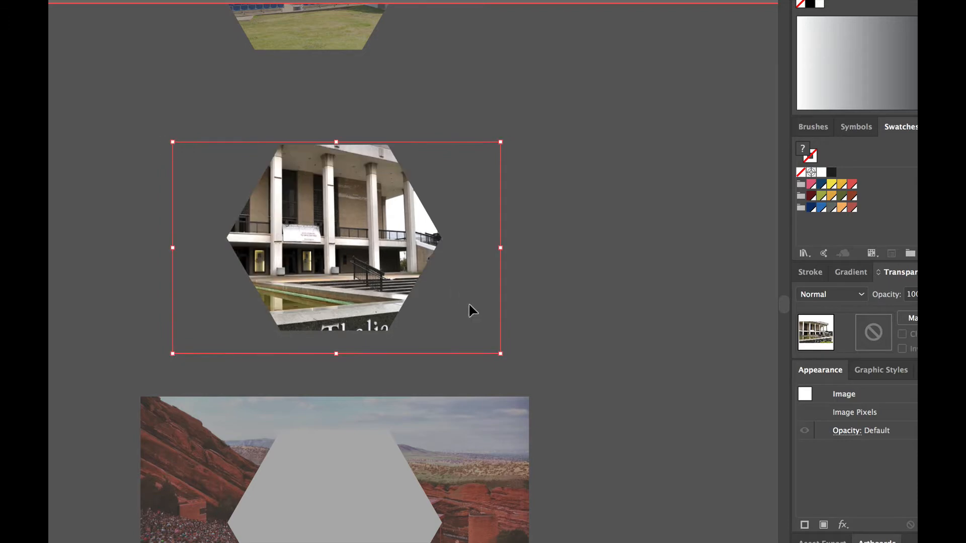
drag(503, 359, 473, 336)
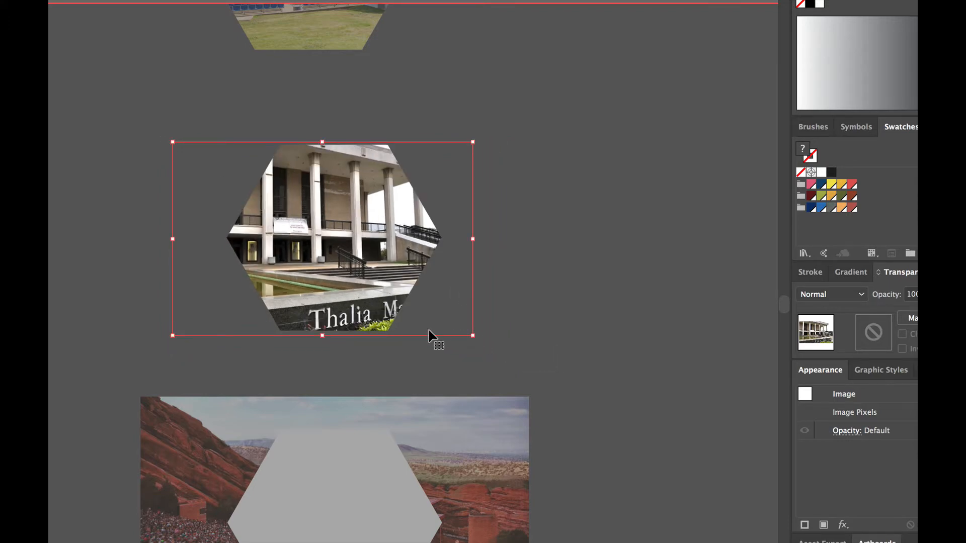
drag(381, 301, 357, 302)
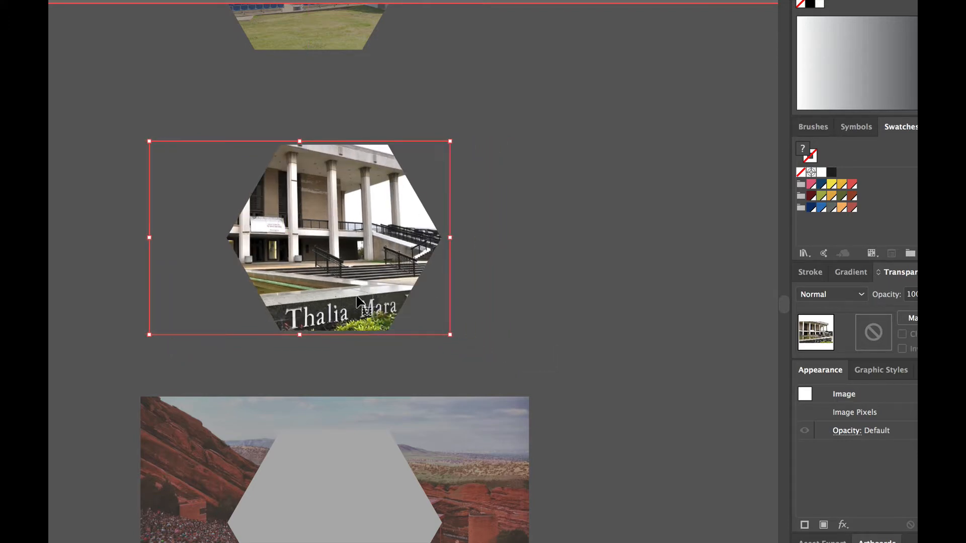
click(511, 334)
double_click(514, 329)
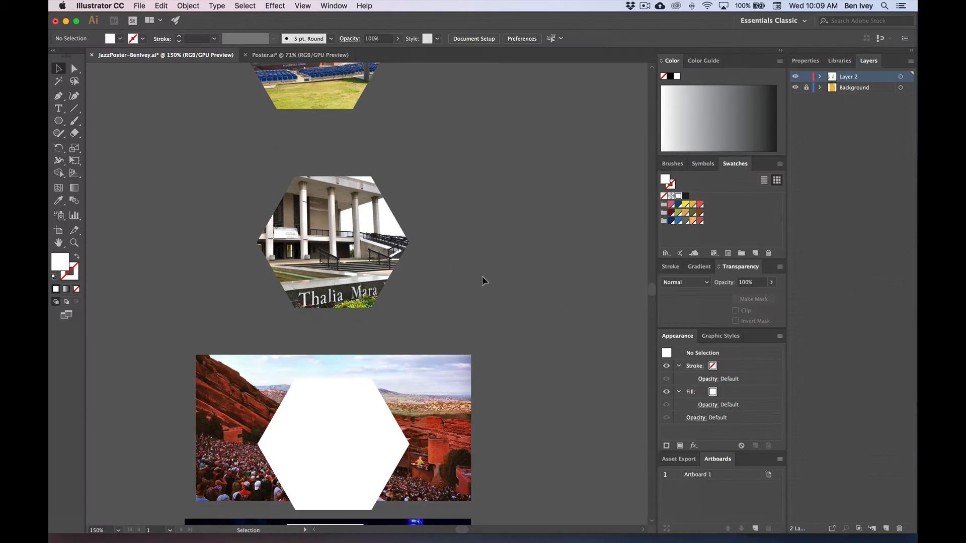
Make a clipping mask from the RedRocks photo and the white hexagon on top of it
scroll(547, 285, down, 6)
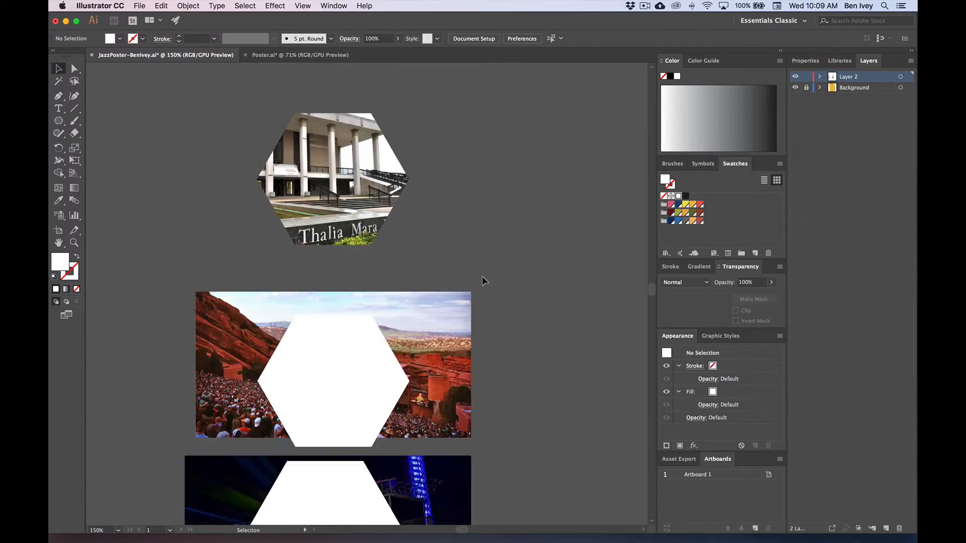
drag(479, 227, 342, 231)
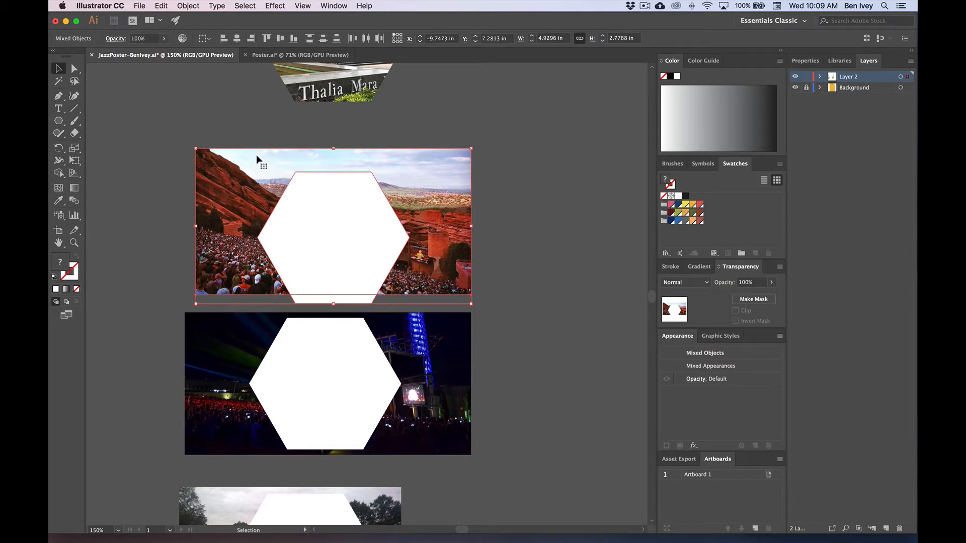
click(188, 5)
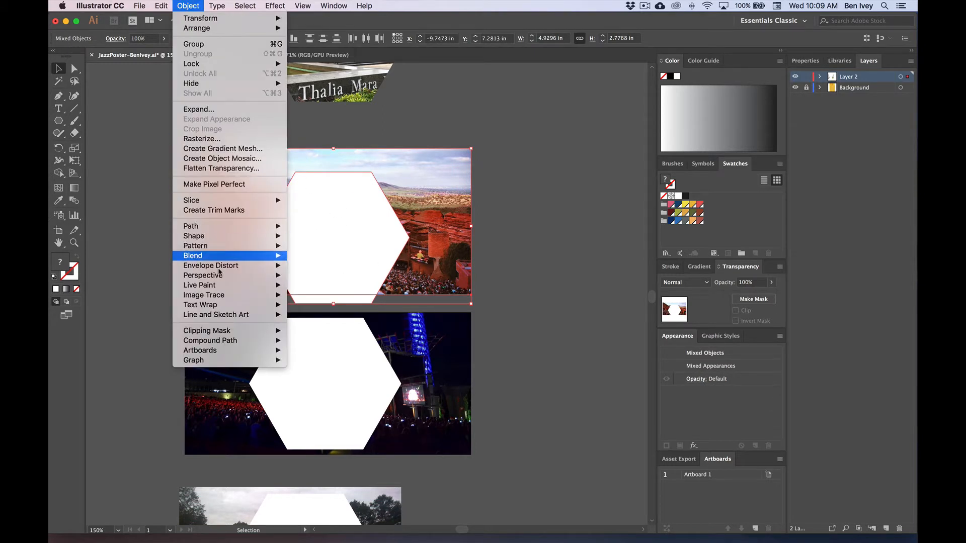
mouse_move(257, 335)
click(307, 331)
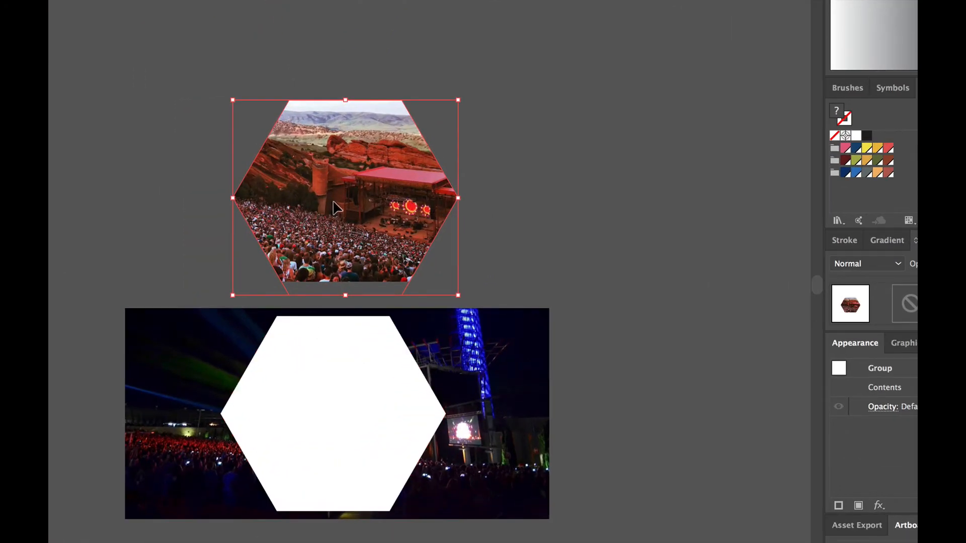
Isolate the RedRocks clip group, scale the photo to about 4.67 by 2.48 in and position it so the stage and hills fill the hexagon
double_click(333, 202)
drag(357, 197, 334, 210)
drag(121, 80, 143, 90)
drag(316, 170, 294, 175)
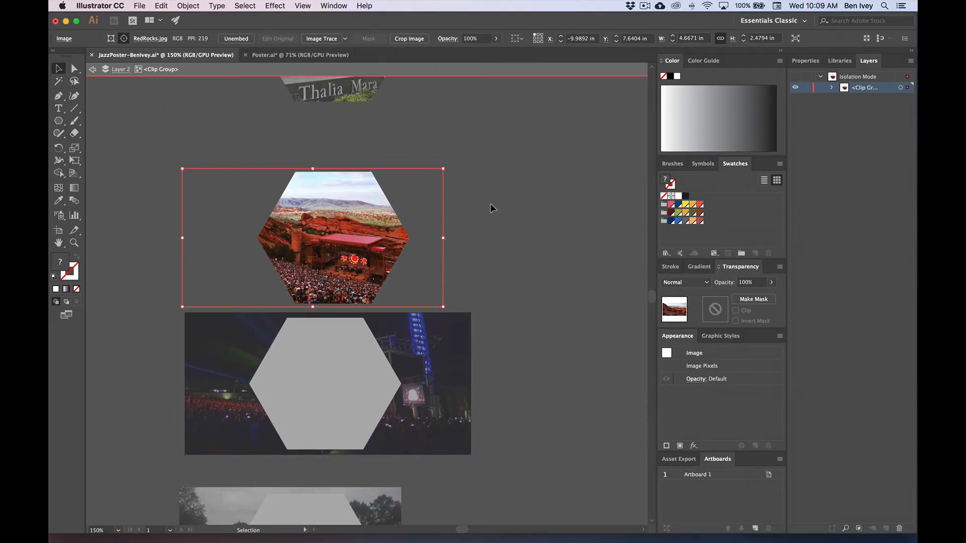
double_click(553, 194)
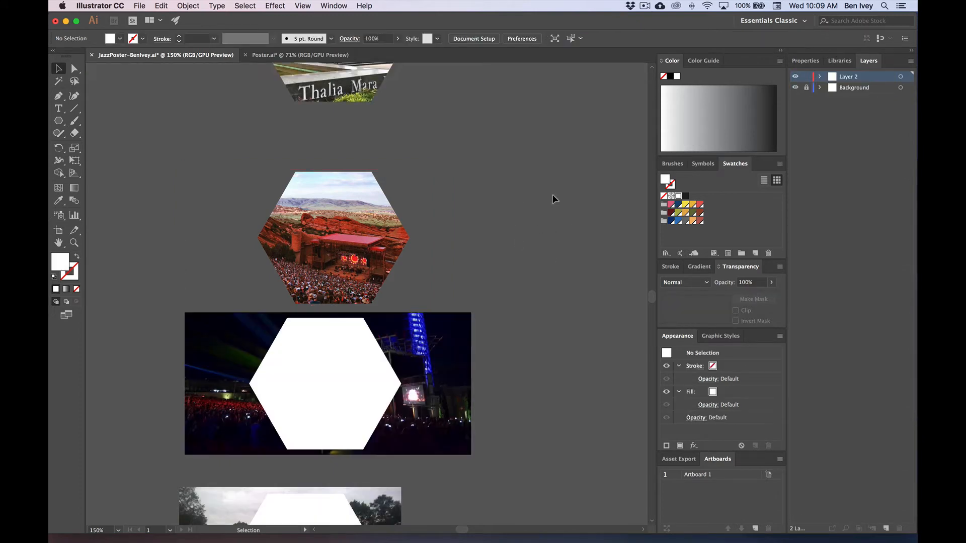
Make a clipping mask from the night-time amphitheater concert photo and its hexagon
scroll(521, 300, down, 3)
scroll(520, 300, down, 2)
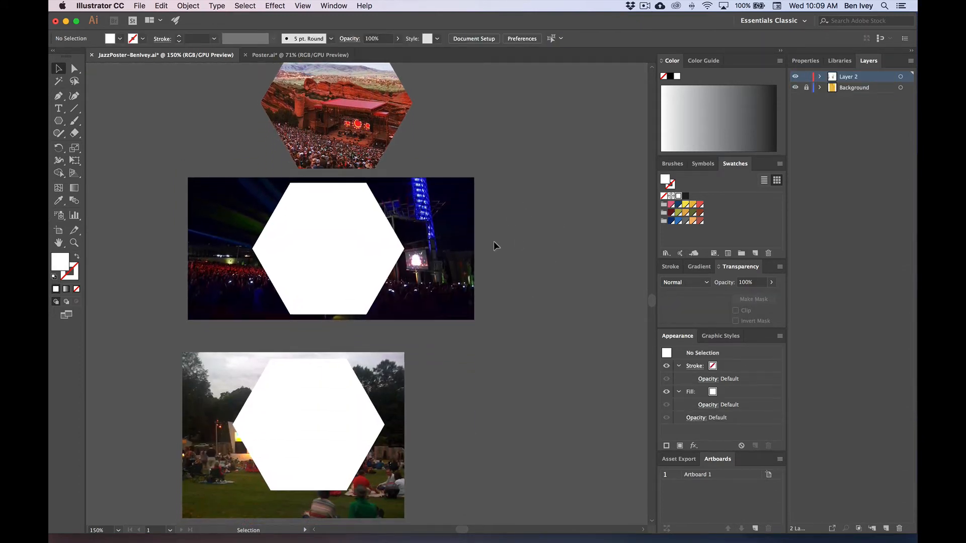
click(336, 280)
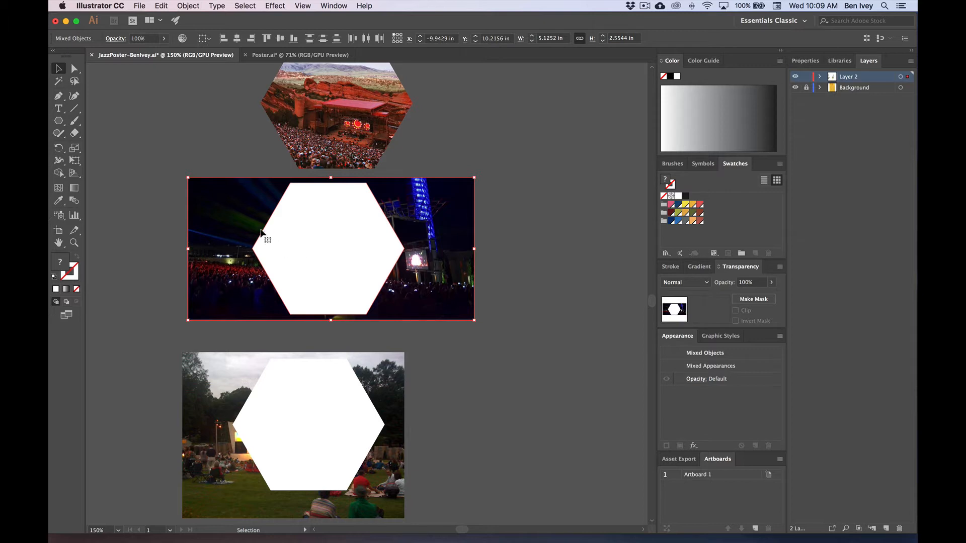
key(super+7)
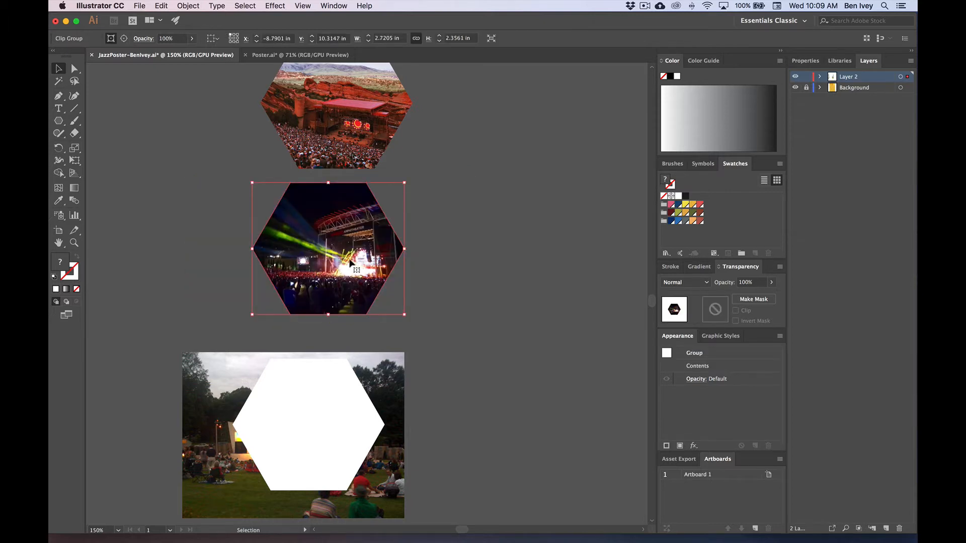
click(470, 284)
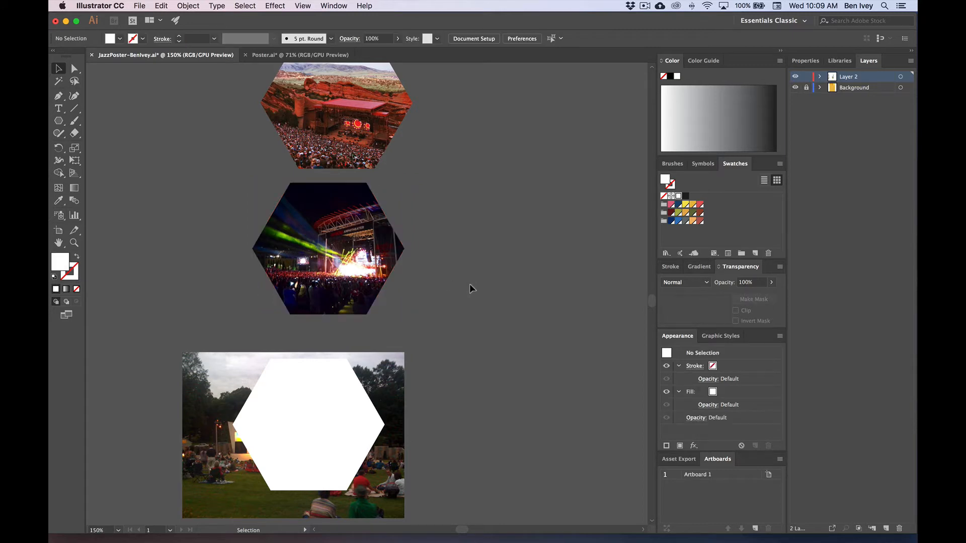
Clip the Levitt Shell photo into its hexagon, and shift the photo up and right within the mask to center the lit shell
scroll(470, 285, down, 5)
drag(426, 257, 311, 325)
key(super+7)
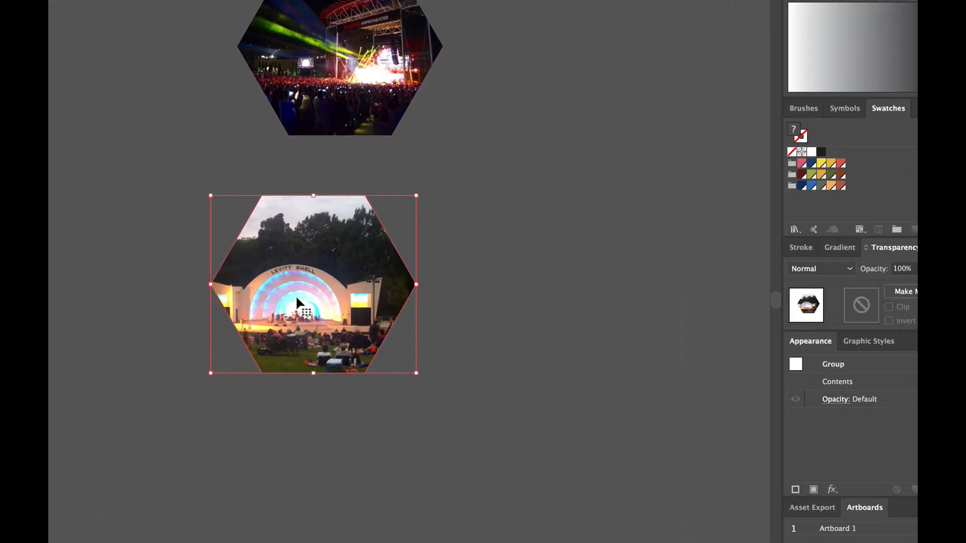
key(super+shift+a)
drag(294, 313, 316, 295)
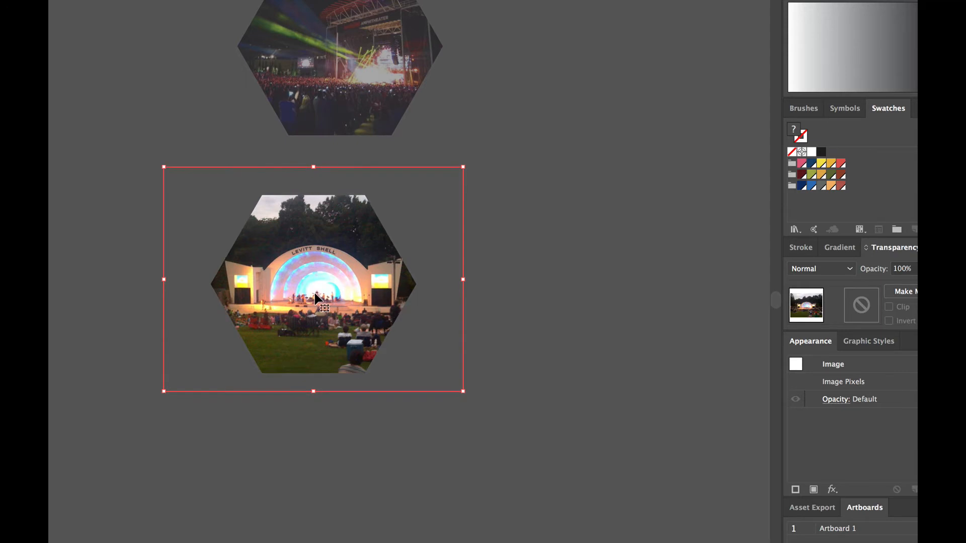
key(super+shift+a)
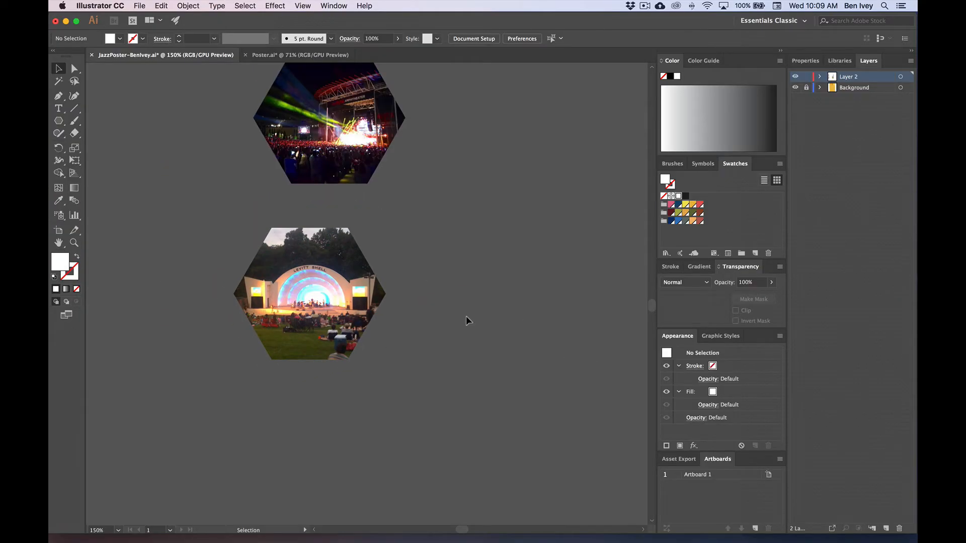
Try enlarging the clipped Riverfest hexagon to about 9.4 by 7.2 in, and undo the scaling
scroll(466, 320, right, 3)
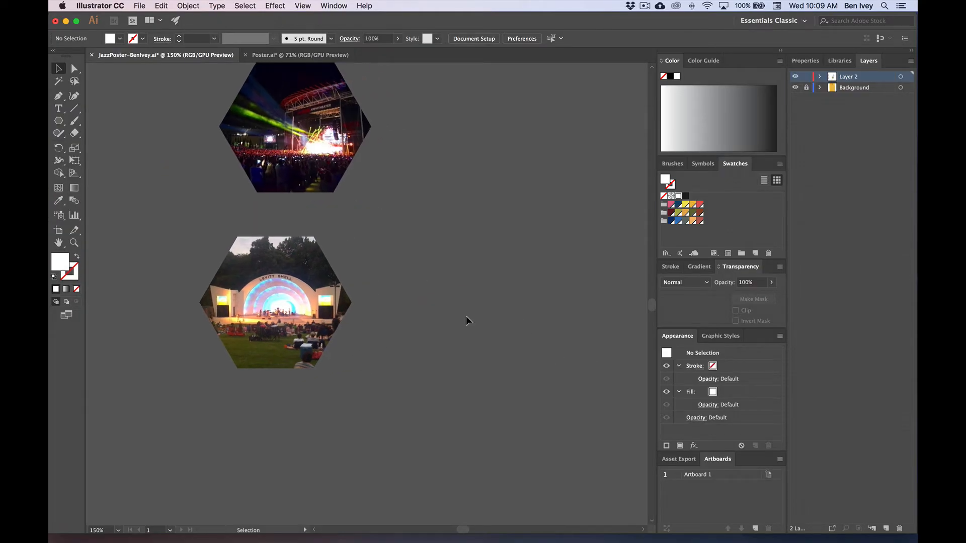
key(super+minus)
key(super+minus)
key(space)
drag(468, 307, 375, 403)
drag(252, 195, 232, 109)
key(space)
drag(302, 168, 253, 201)
click(229, 101)
click(216, 116)
drag(226, 142, 391, 260)
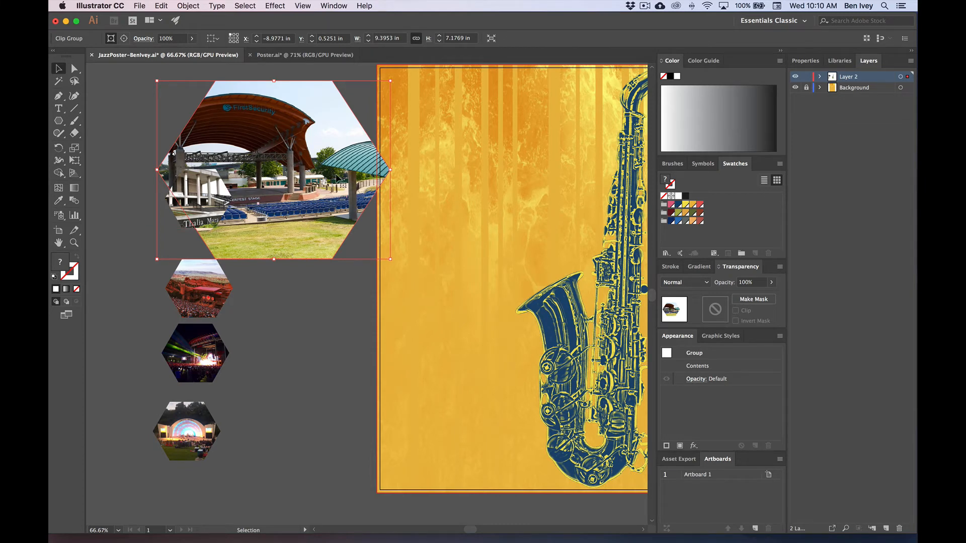
key(super+z)
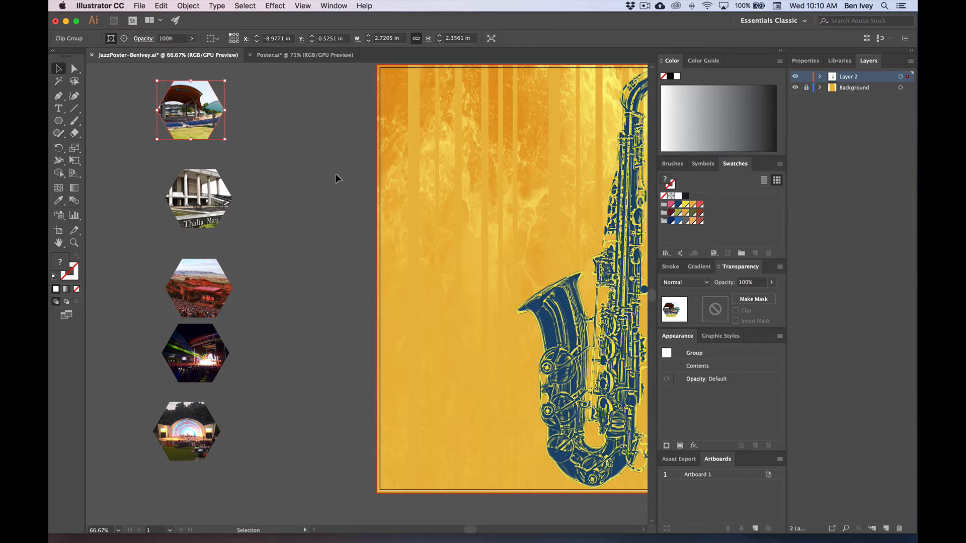
click(337, 174)
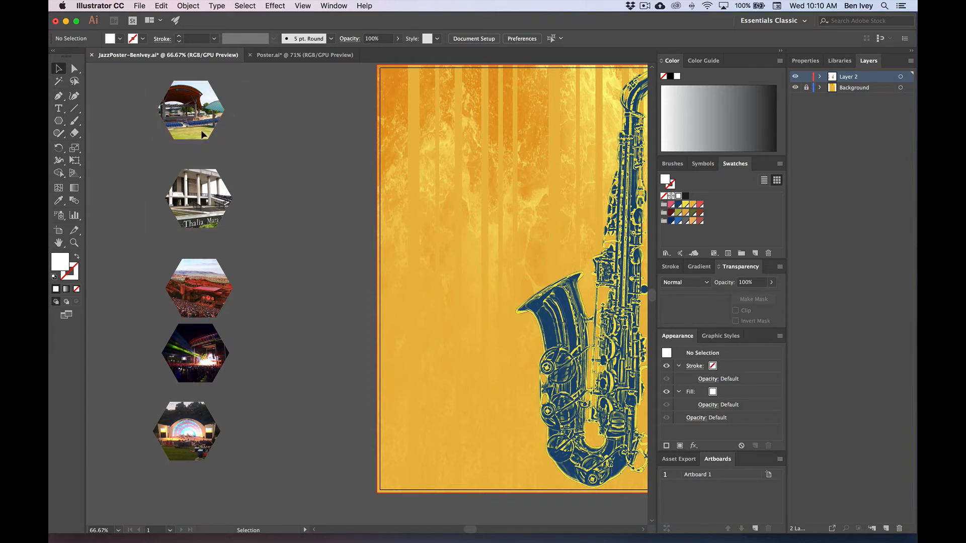
Scale the five clipped hexagons down to about 1.45 by 1.25 in each and place them in a column at the poster's lower left
drag(196, 376, 296, 394)
drag(334, 99, 282, 250)
drag(269, 292, 421, 294)
click(326, 283)
drag(429, 340, 425, 333)
drag(428, 383, 427, 374)
drag(428, 426, 427, 417)
drag(330, 400, 284, 374)
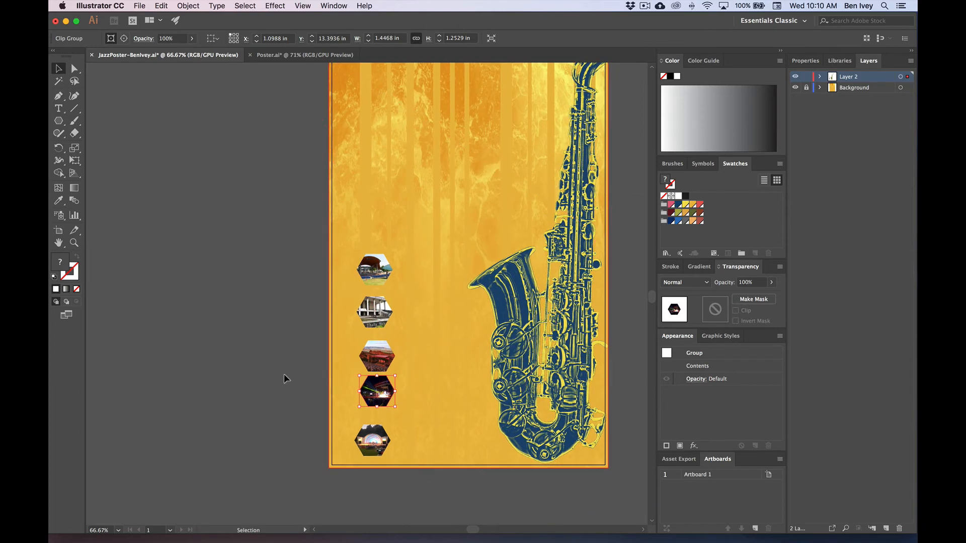
Select all five photo hexagons, align their left edges and distribute them evenly by their vertical centers
key(super+equal)
key(super+equal)
drag(427, 287, 390, 348)
click(328, 439)
shift+click(329, 363)
shift+click(331, 282)
shift+click(332, 184)
shift+click(334, 98)
drag(423, 182, 403, 190)
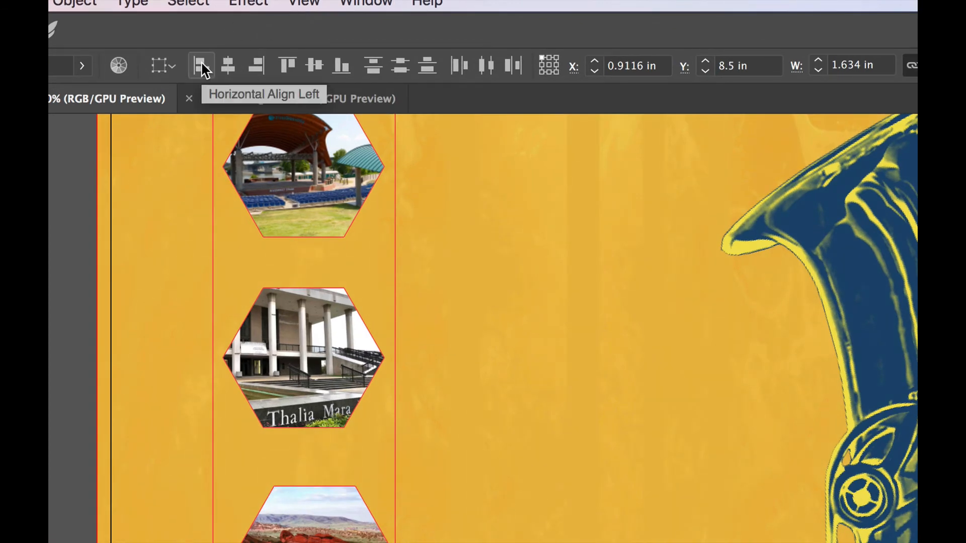
click(201, 64)
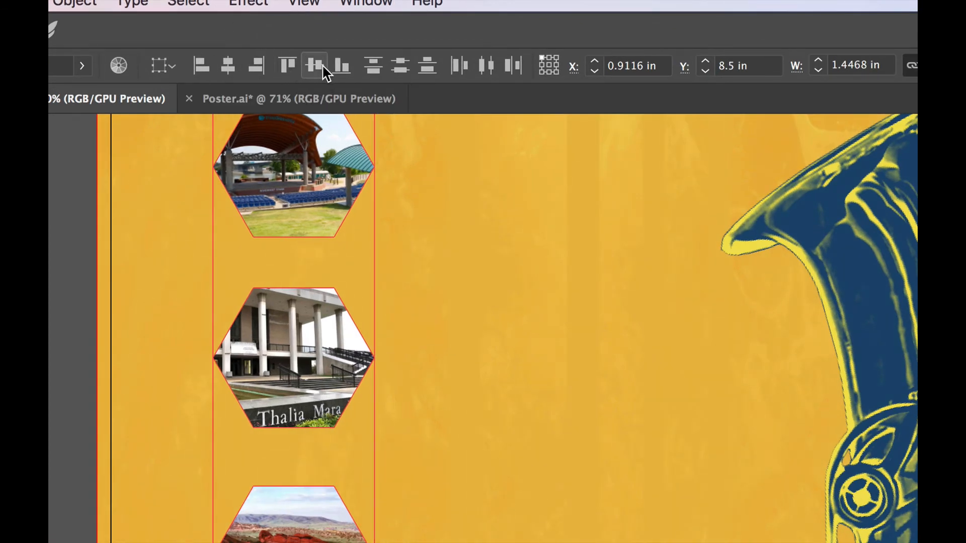
click(398, 65)
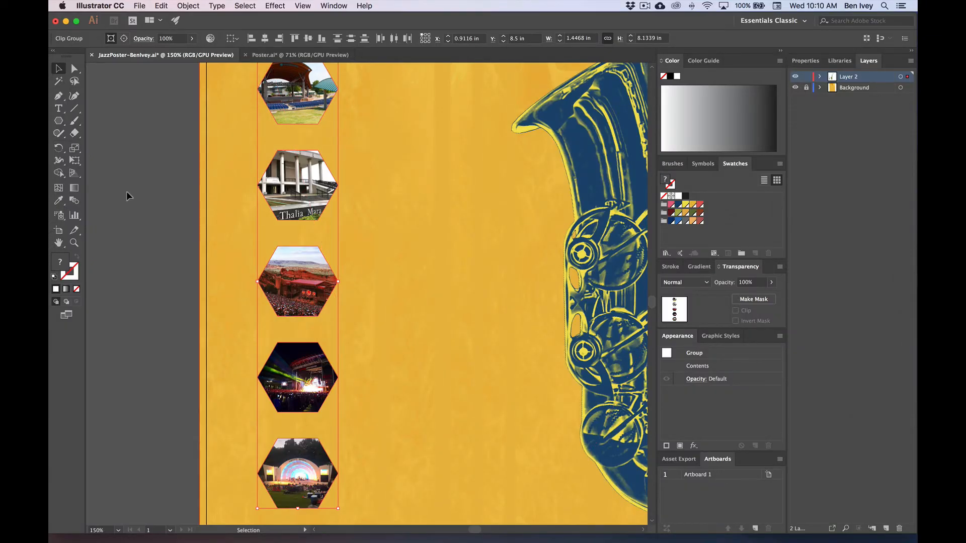
click(125, 191)
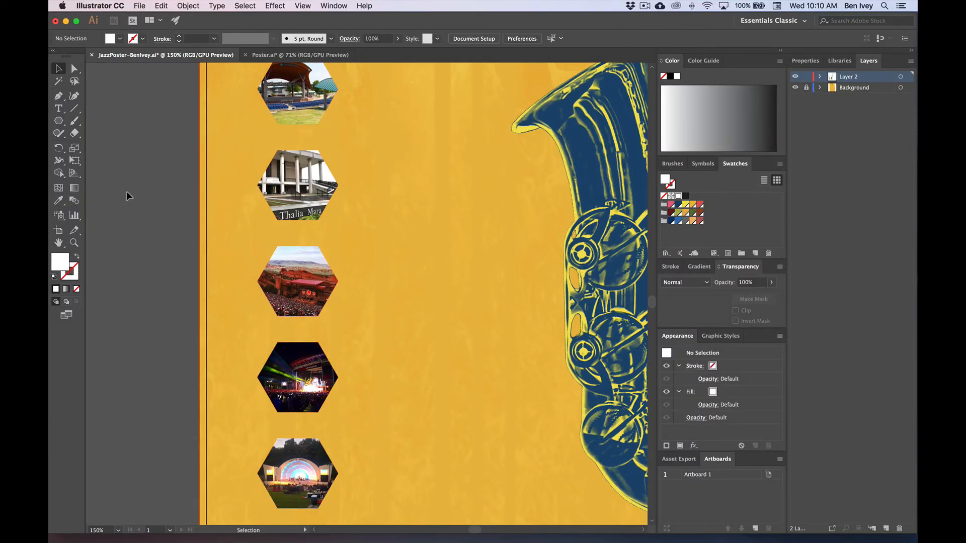
Bring the whole poster into view and save the jazz poster document
key(super+minus)
key(super+minus)
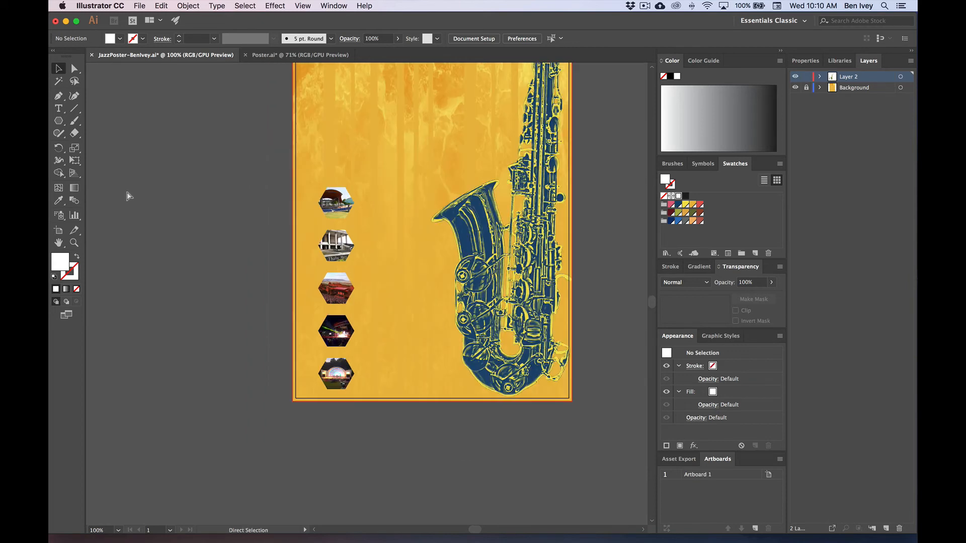
scroll(240, 157, up, 3)
scroll(240, 157, right, 2)
scroll(240, 160, up, 2)
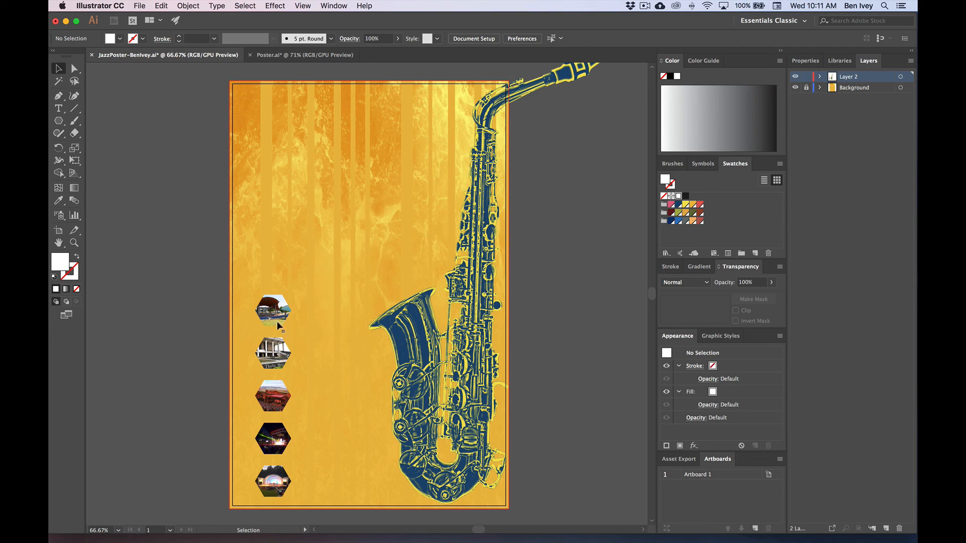
click(140, 5)
click(161, 84)
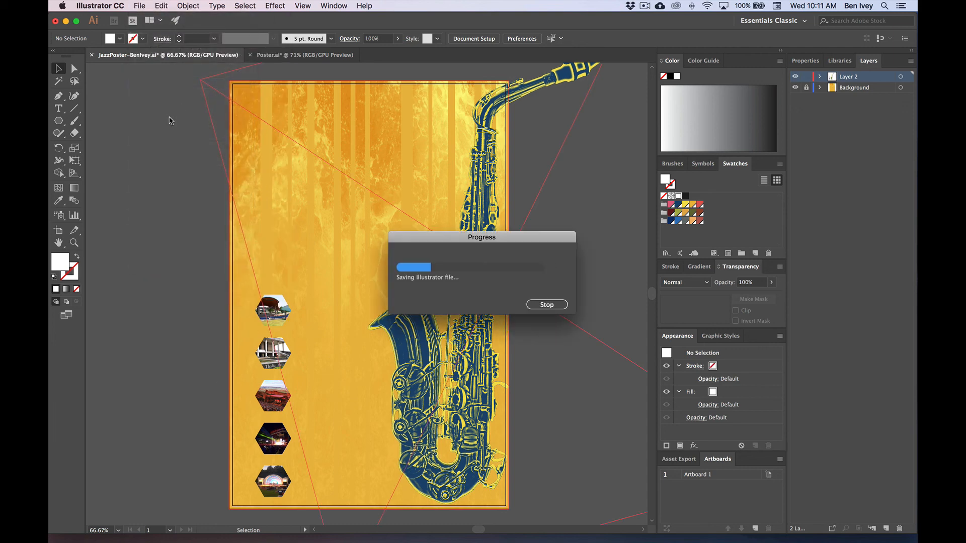